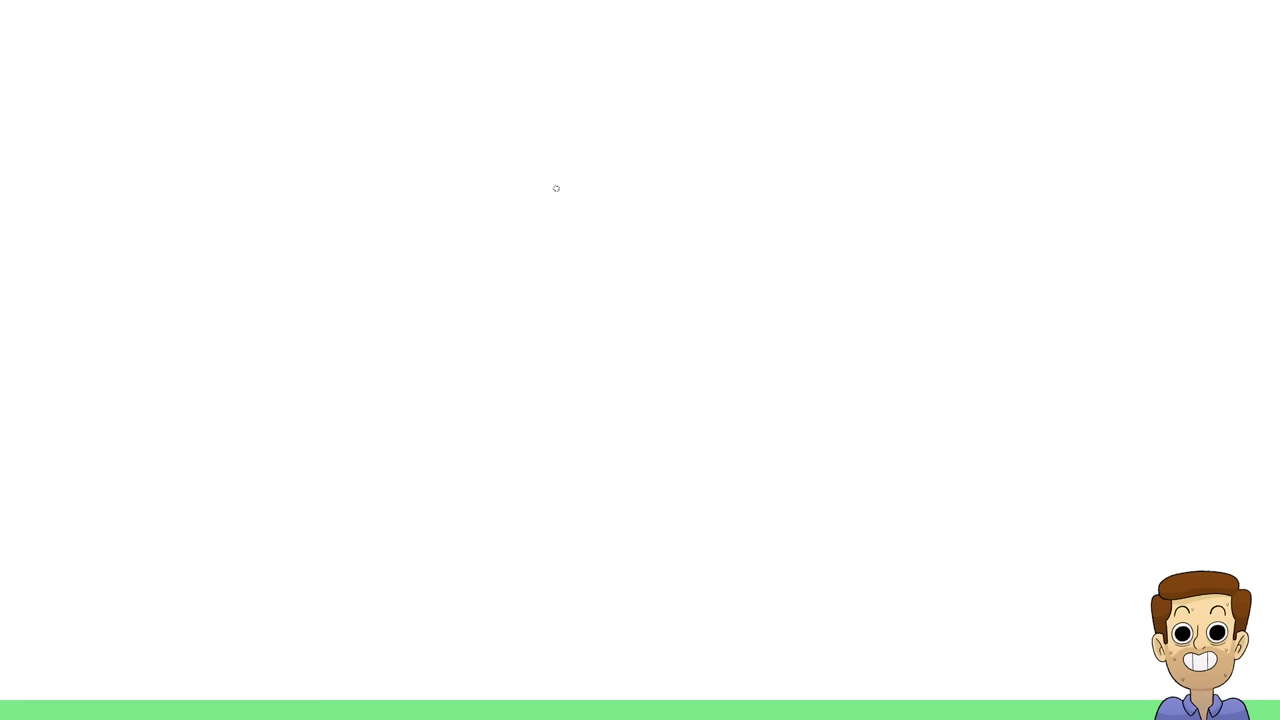
Draw a thin black U-shaped nose stroke near the top centre of the canvas.
{"action": "left_click_drag", "start_coordinate": [606, 160], "coordinate": [703, 215]}
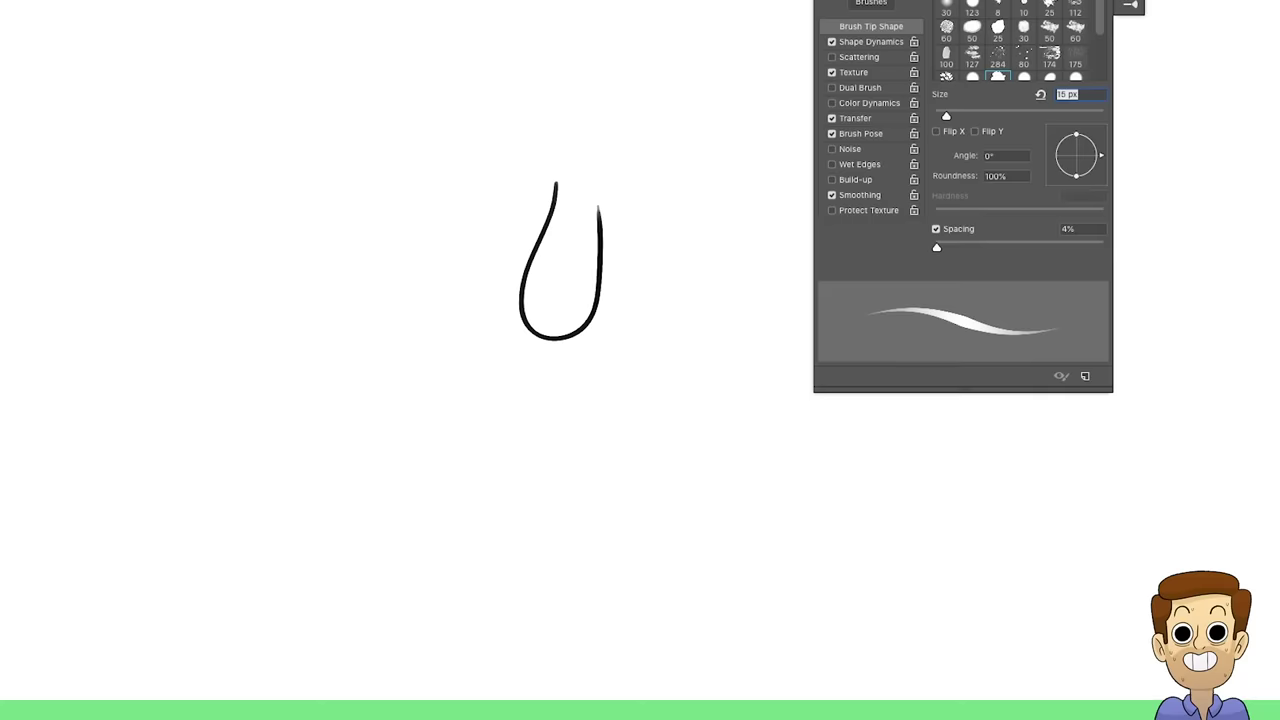
{"action": "scroll", "coordinate": [1110, 170], "scroll_direction": "down", "scroll_amount": 3}
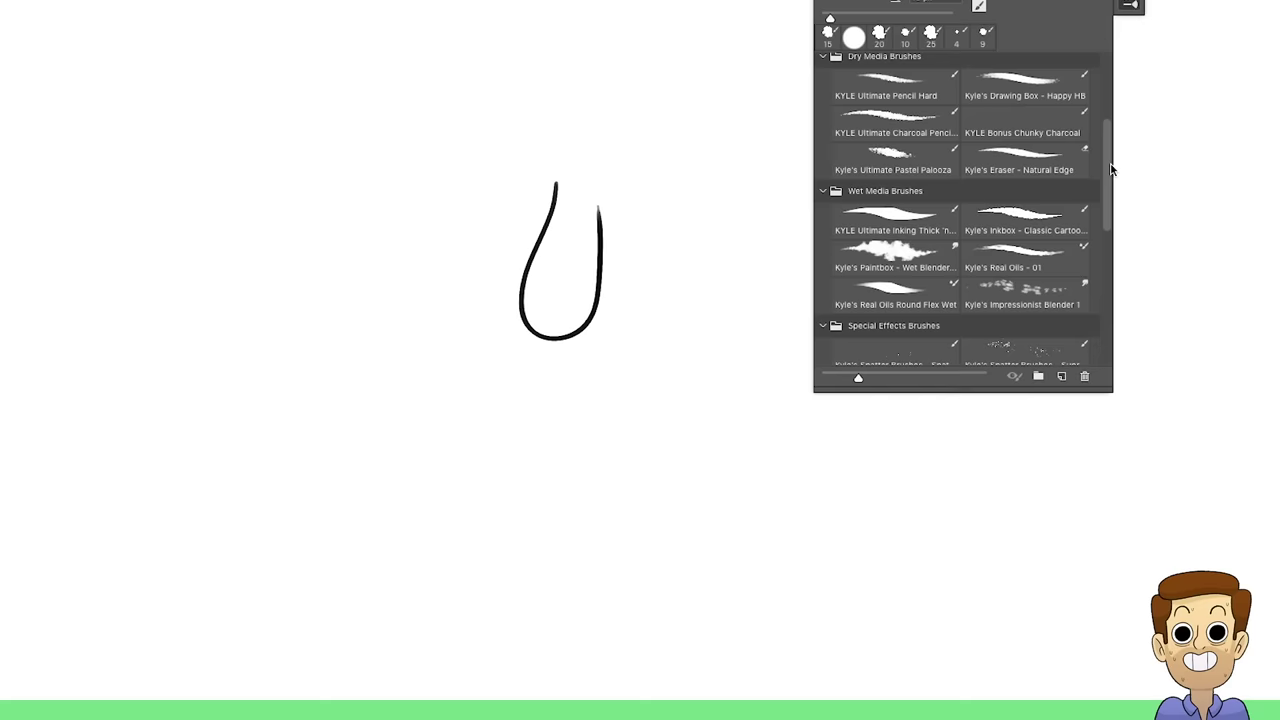
Select the Kyle's Ultimate Pastel Palooza brush from the Dry Media Brushes presets.
{"action": "left_click", "coordinate": [912, 160]}
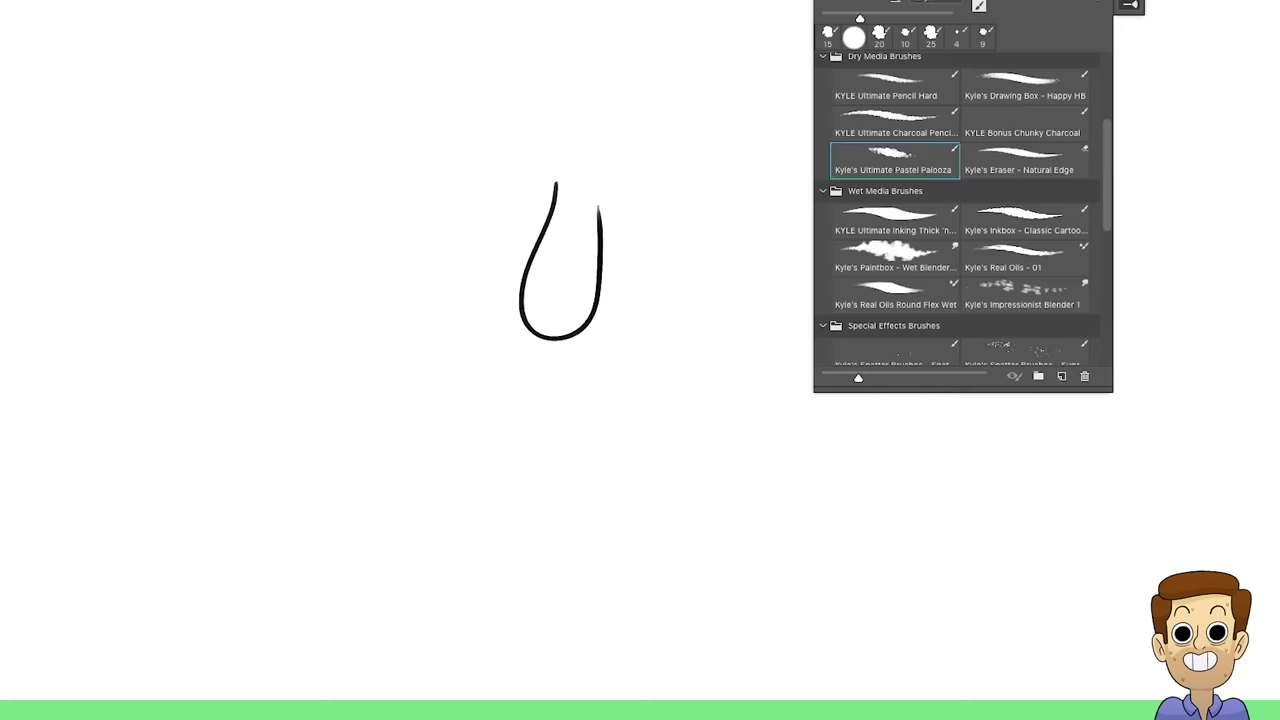
{"action": "key", "text": "Return"}
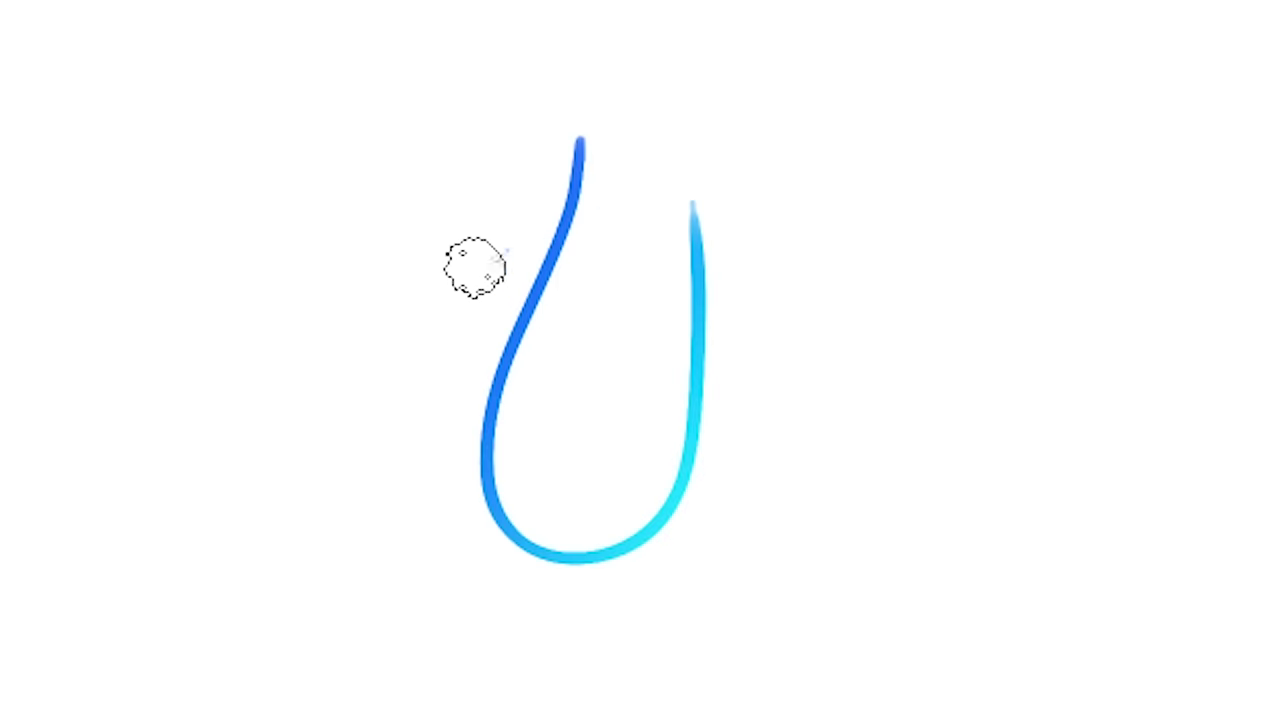
Paint a solid dark-blue fuzzy eye left of the nose and a cyan one right of it.
{"action": "left_click_drag", "start_coordinate": [516, 231], "coordinate": [533, 218]}
{"action": "left_click_drag", "start_coordinate": [420, 180], "coordinate": [486, 208]}
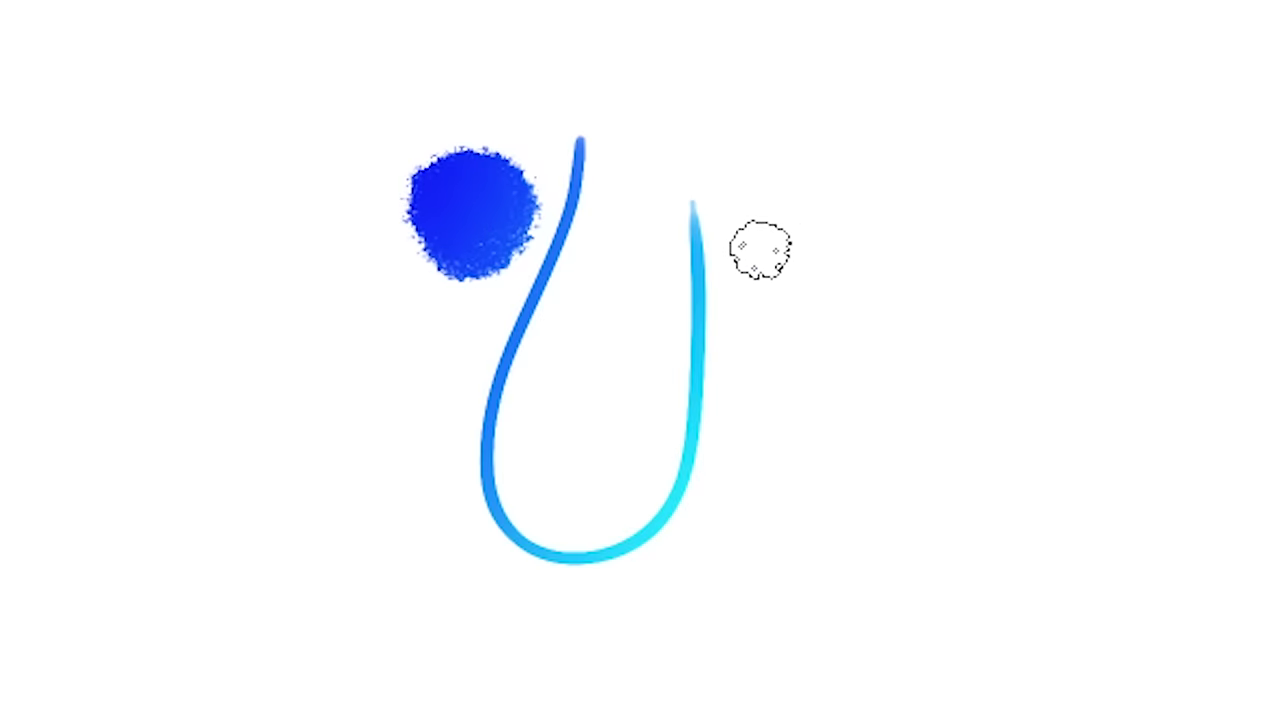
{"action": "mouse_move", "coordinate": [808, 276]}
{"action": "left_mouse_down"}
{"action": "mouse_move", "coordinate": [775, 172]}
{"action": "mouse_move", "coordinate": [773, 226]}
{"action": "left_mouse_up"}
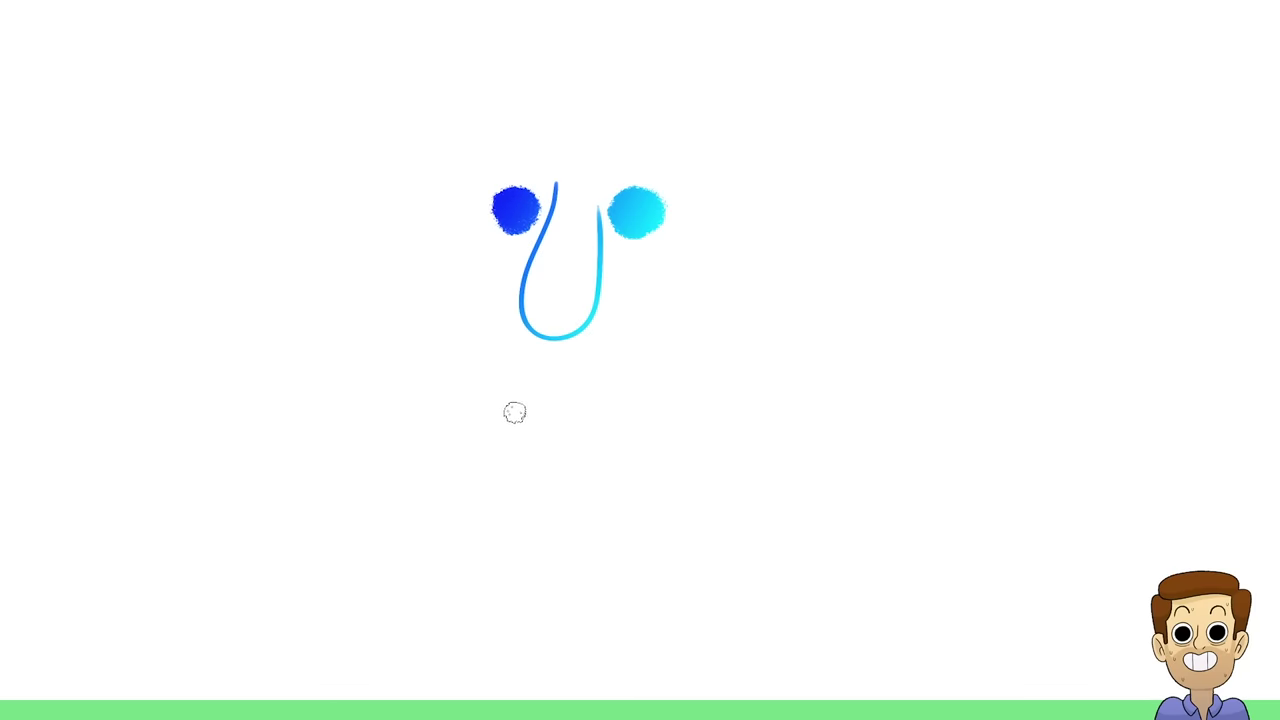
Outline the bulb-shaped head and draw both long neck lines down to the base.
{"action": "mouse_move", "coordinate": [539, 433]}
{"action": "left_mouse_down"}
{"action": "mouse_move", "coordinate": [429, 349]}
{"action": "mouse_move", "coordinate": [420, 163]}
{"action": "mouse_move", "coordinate": [571, 94]}
{"action": "mouse_move", "coordinate": [734, 157]}
{"action": "mouse_move", "coordinate": [763, 286]}
{"action": "mouse_move", "coordinate": [709, 371]}
{"action": "mouse_move", "coordinate": [640, 420]}
{"action": "mouse_move", "coordinate": [628, 445]}
{"action": "left_mouse_up"}
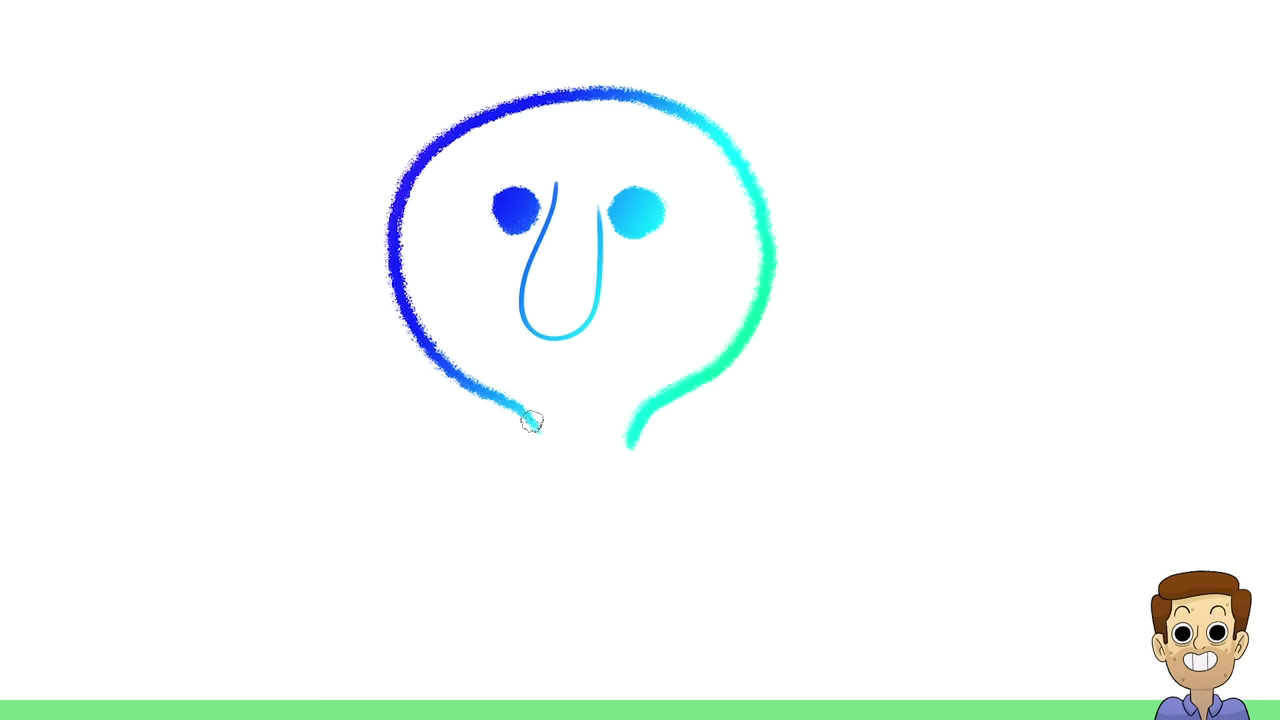
{"action": "left_click_drag", "start_coordinate": [533, 428], "coordinate": [543, 465]}
{"action": "left_click_drag", "start_coordinate": [531, 414], "coordinate": [543, 600]}
{"action": "left_click_drag", "start_coordinate": [628, 423], "coordinate": [640, 602]}
{"action": "left_click_drag", "start_coordinate": [539, 566], "coordinate": [539, 635]}
{"action": "left_click_drag", "start_coordinate": [640, 586], "coordinate": [641, 646]}
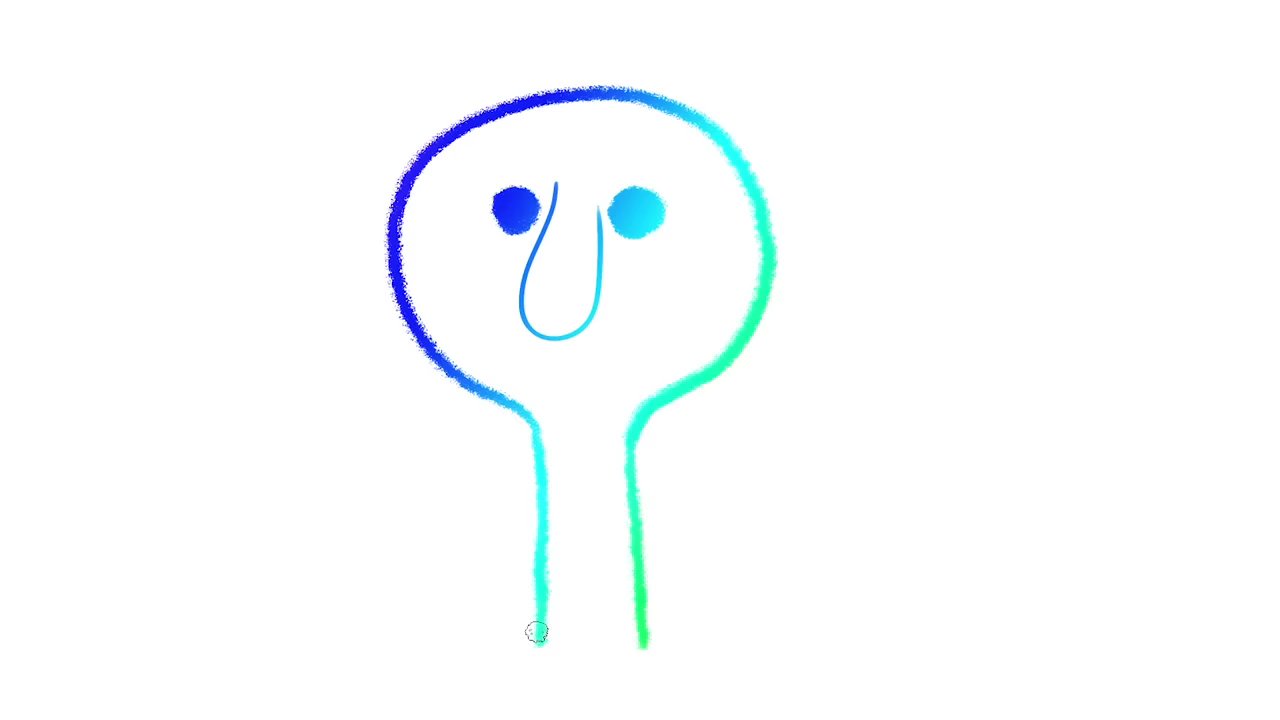
Add looping flat feet and a thick filled pastel band across the lower neck.
{"action": "left_click_drag", "start_coordinate": [536, 632], "coordinate": [467, 643]}
{"action": "mouse_move", "coordinate": [640, 629]}
{"action": "left_mouse_down"}
{"action": "mouse_move", "coordinate": [697, 663]}
{"action": "mouse_move", "coordinate": [735, 652]}
{"action": "left_mouse_up"}
{"action": "mouse_move", "coordinate": [470, 645]}
{"action": "left_mouse_down"}
{"action": "mouse_move", "coordinate": [434, 640]}
{"action": "mouse_move", "coordinate": [420, 663]}
{"action": "mouse_move", "coordinate": [502, 692]}
{"action": "mouse_move", "coordinate": [671, 677]}
{"action": "mouse_move", "coordinate": [663, 686]}
{"action": "mouse_move", "coordinate": [726, 691]}
{"action": "mouse_move", "coordinate": [768, 665]}
{"action": "mouse_move", "coordinate": [737, 658]}
{"action": "left_mouse_up"}
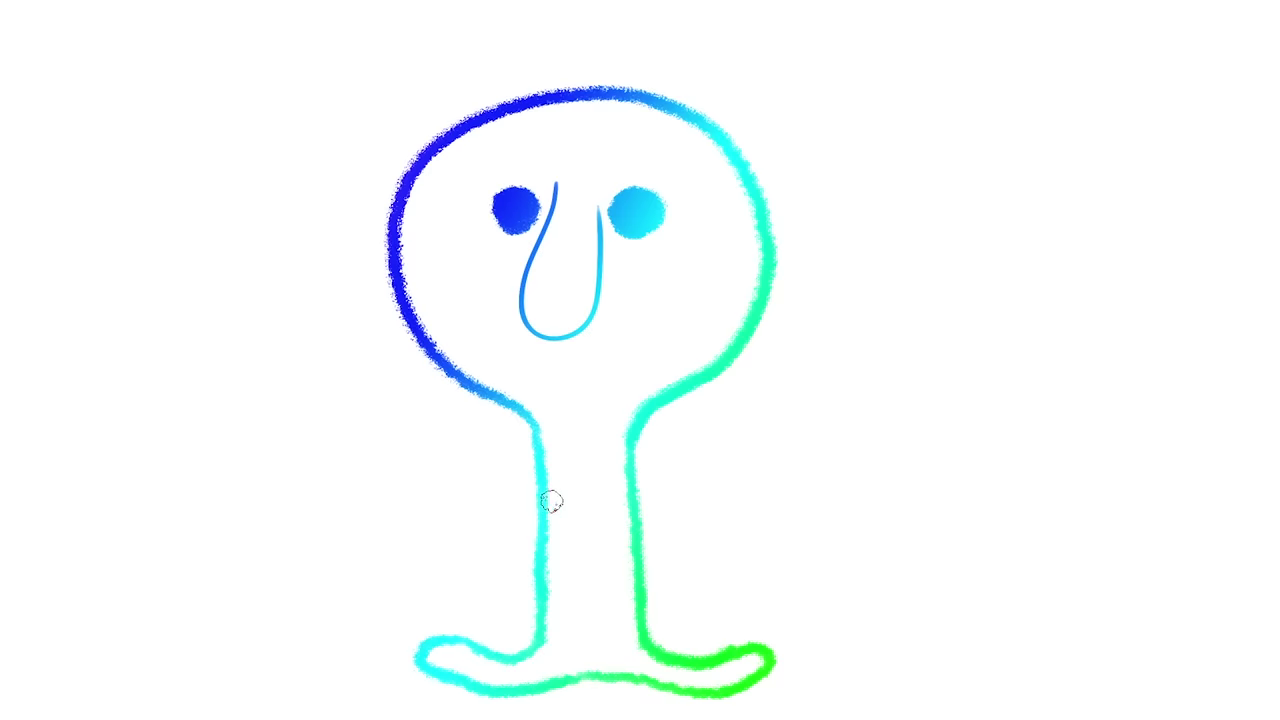
{"action": "mouse_move", "coordinate": [540, 500]}
{"action": "left_mouse_down"}
{"action": "mouse_move", "coordinate": [628, 505]}
{"action": "mouse_move", "coordinate": [626, 586]}
{"action": "mouse_move", "coordinate": [550, 585]}
{"action": "mouse_move", "coordinate": [538, 522]}
{"action": "mouse_move", "coordinate": [586, 523]}
{"action": "mouse_move", "coordinate": [587, 581]}
{"action": "mouse_move", "coordinate": [548, 505]}
{"action": "mouse_move", "coordinate": [596, 576]}
{"action": "mouse_move", "coordinate": [605, 500]}
{"action": "mouse_move", "coordinate": [620, 582]}
{"action": "mouse_move", "coordinate": [626, 515]}
{"action": "mouse_move", "coordinate": [616, 578]}
{"action": "left_mouse_up"}
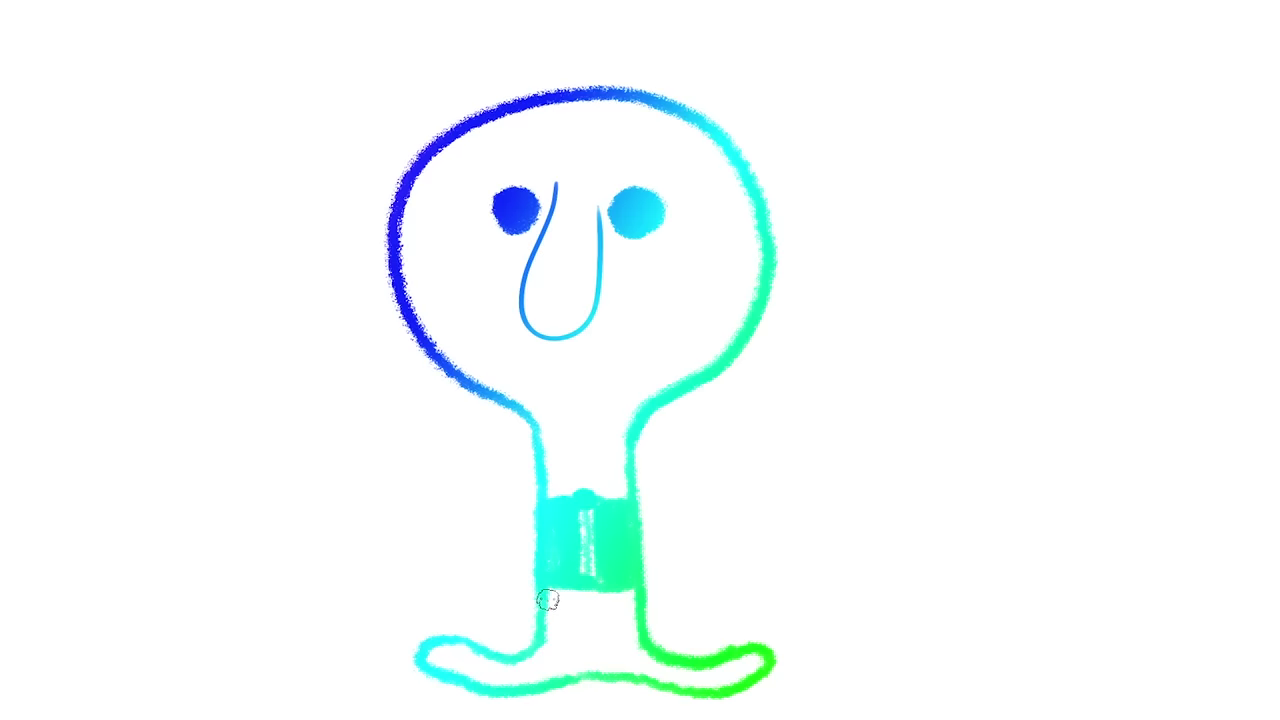
{"action": "left_click_drag", "start_coordinate": [577, 591], "coordinate": [605, 580]}
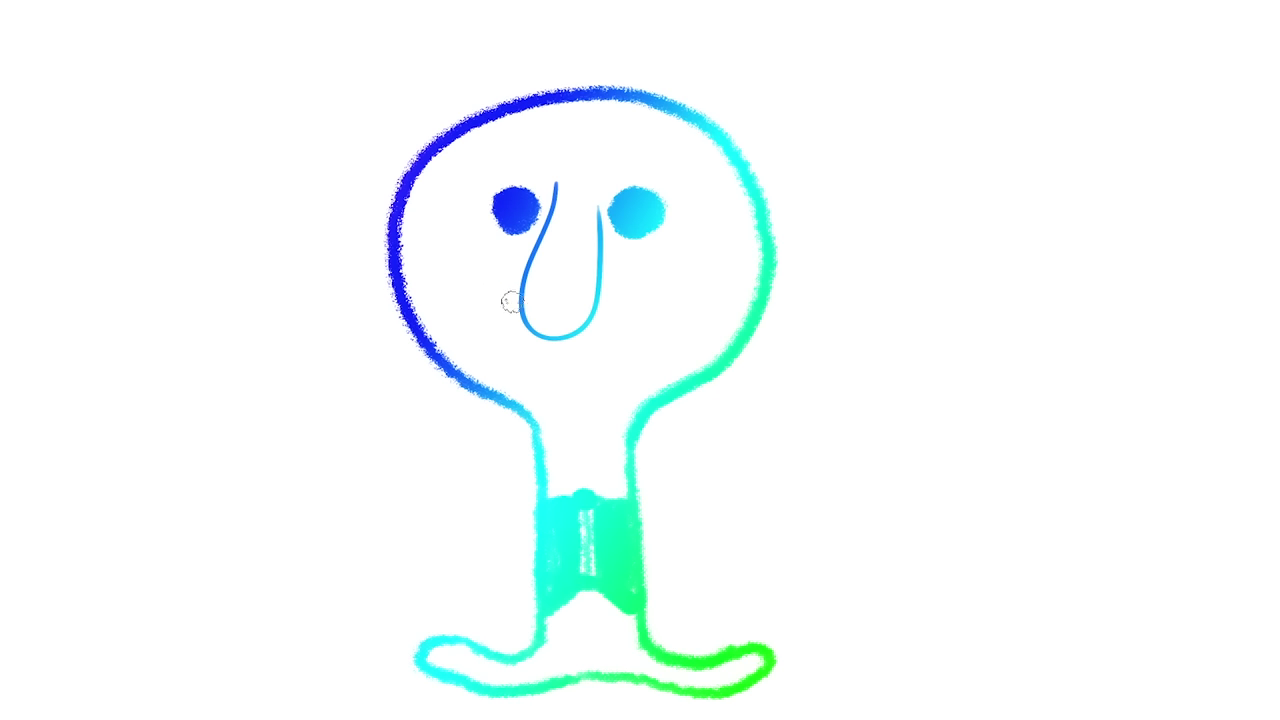
Add a two-part frown, cheek creases on either side, and a brow over the left eye.
{"action": "mouse_move", "coordinate": [474, 347]}
{"action": "left_mouse_down"}
{"action": "mouse_move", "coordinate": [486, 320]}
{"action": "mouse_move", "coordinate": [513, 310]}
{"action": "mouse_move", "coordinate": [480, 337]}
{"action": "left_mouse_up"}
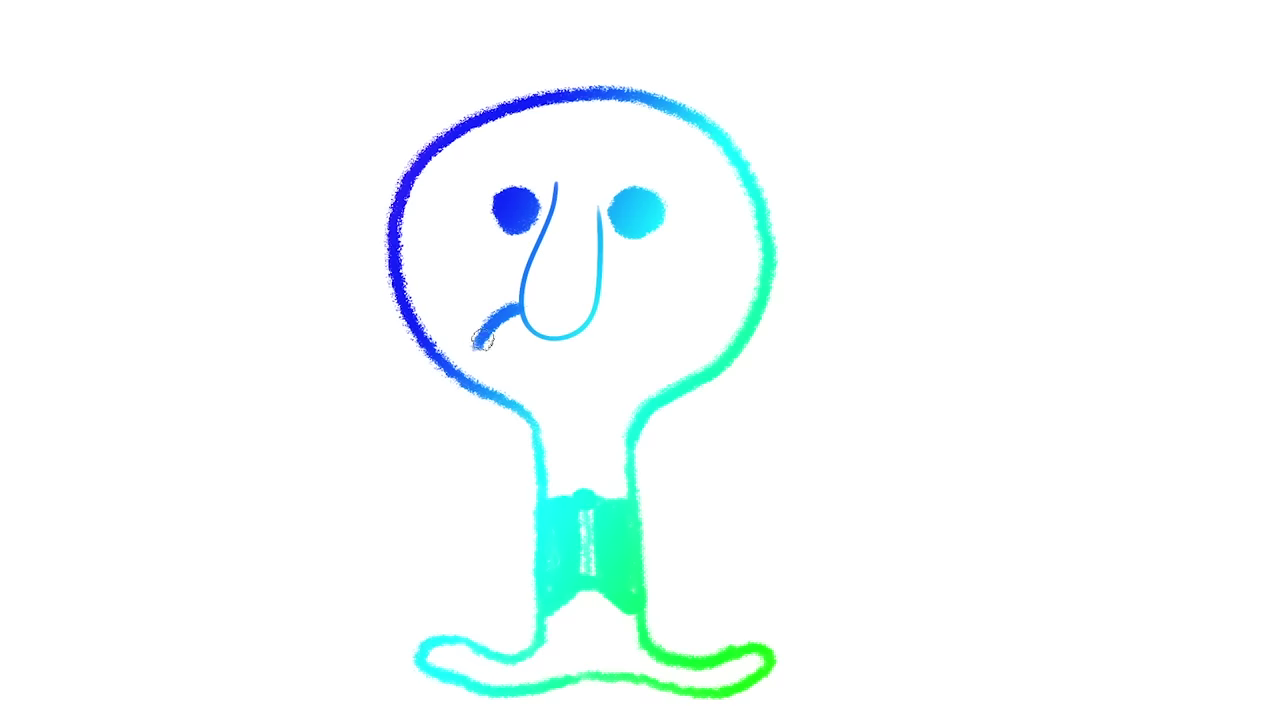
{"action": "mouse_move", "coordinate": [596, 297]}
{"action": "left_mouse_down"}
{"action": "mouse_move", "coordinate": [640, 294]}
{"action": "mouse_move", "coordinate": [669, 326]}
{"action": "mouse_move", "coordinate": [603, 294]}
{"action": "left_mouse_up"}
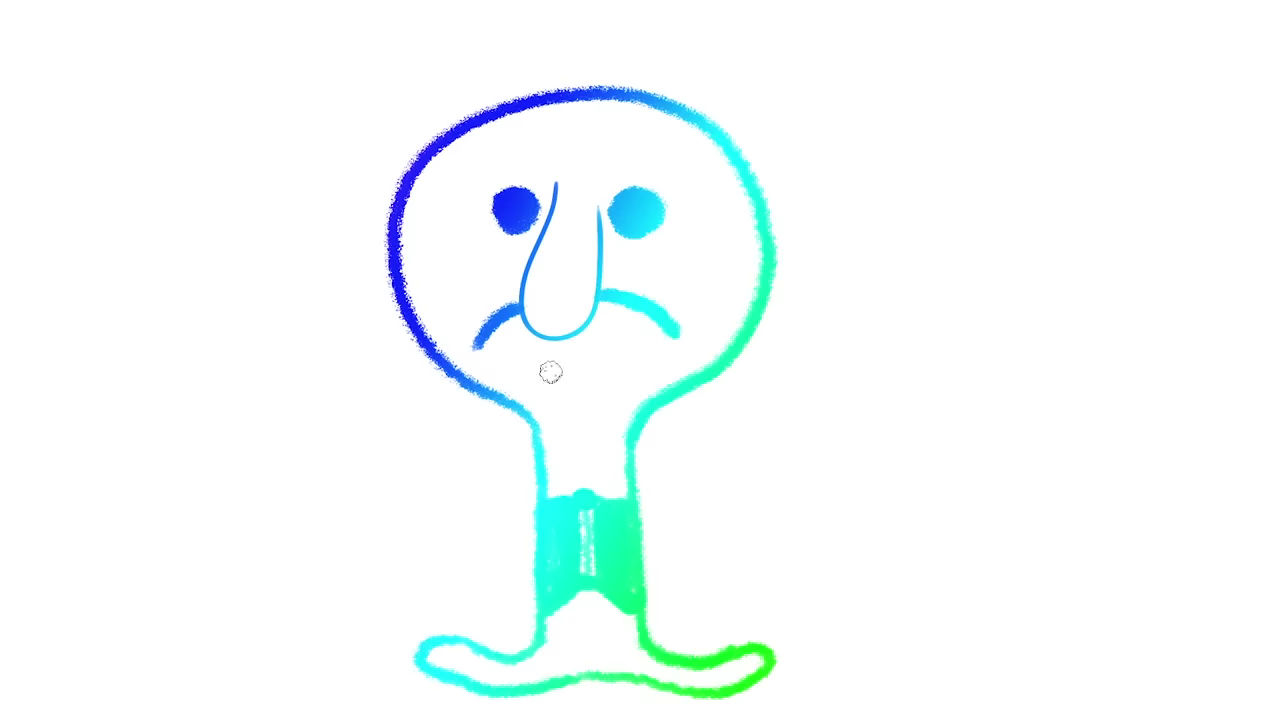
{"action": "mouse_move", "coordinate": [449, 363]}
{"action": "left_mouse_down"}
{"action": "mouse_move", "coordinate": [452, 330]}
{"action": "mouse_move", "coordinate": [490, 382]}
{"action": "left_mouse_up"}
{"action": "mouse_move", "coordinate": [657, 363]}
{"action": "left_mouse_down"}
{"action": "mouse_move", "coordinate": [703, 346]}
{"action": "mouse_move", "coordinate": [698, 318]}
{"action": "left_mouse_up"}
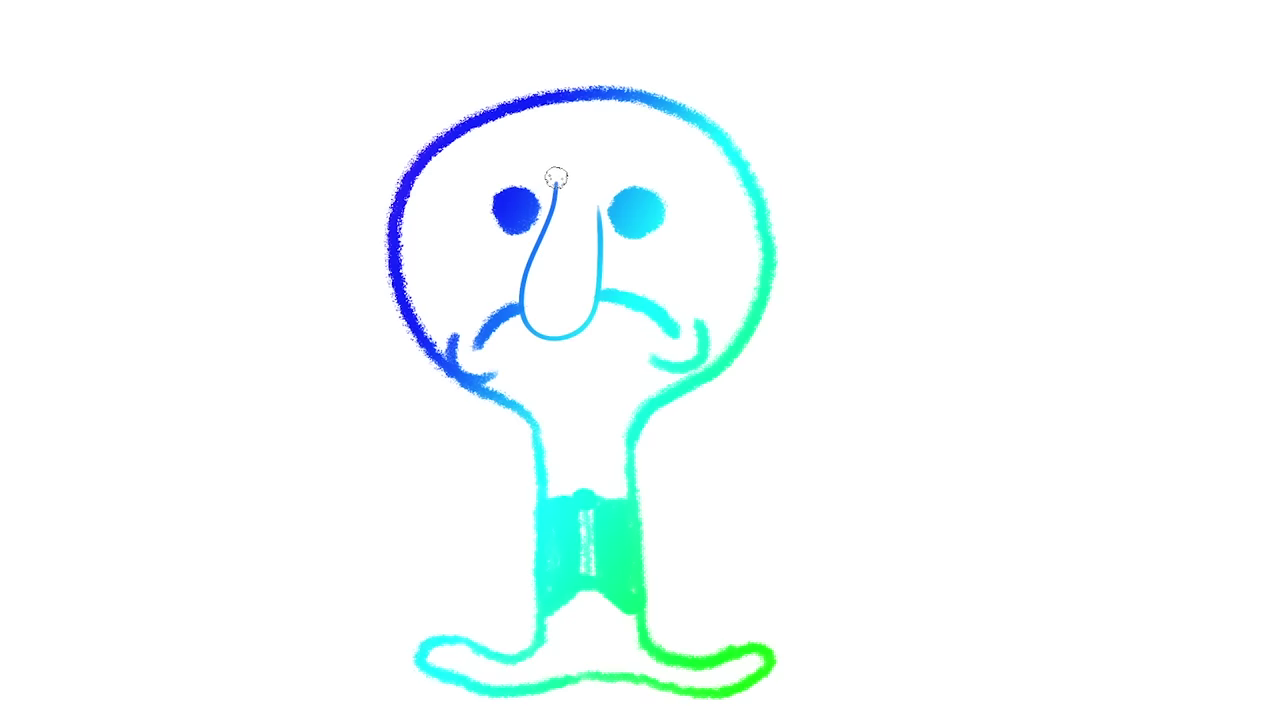
{"action": "mouse_move", "coordinate": [554, 181]}
{"action": "left_mouse_down"}
{"action": "mouse_move", "coordinate": [457, 170]}
{"action": "mouse_move", "coordinate": [452, 148]}
{"action": "left_mouse_up"}
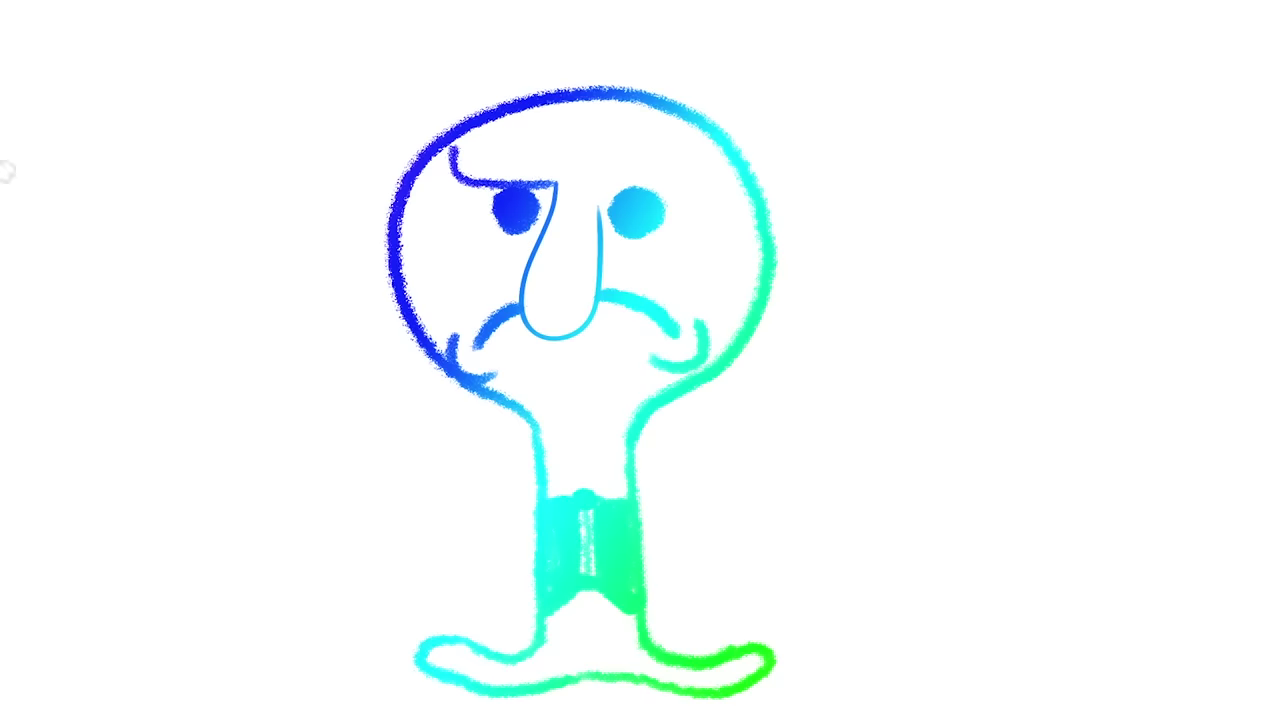
Select the Kyle's Screentones 35 brush from the brush presets.
{"action": "key", "text": "F5"}
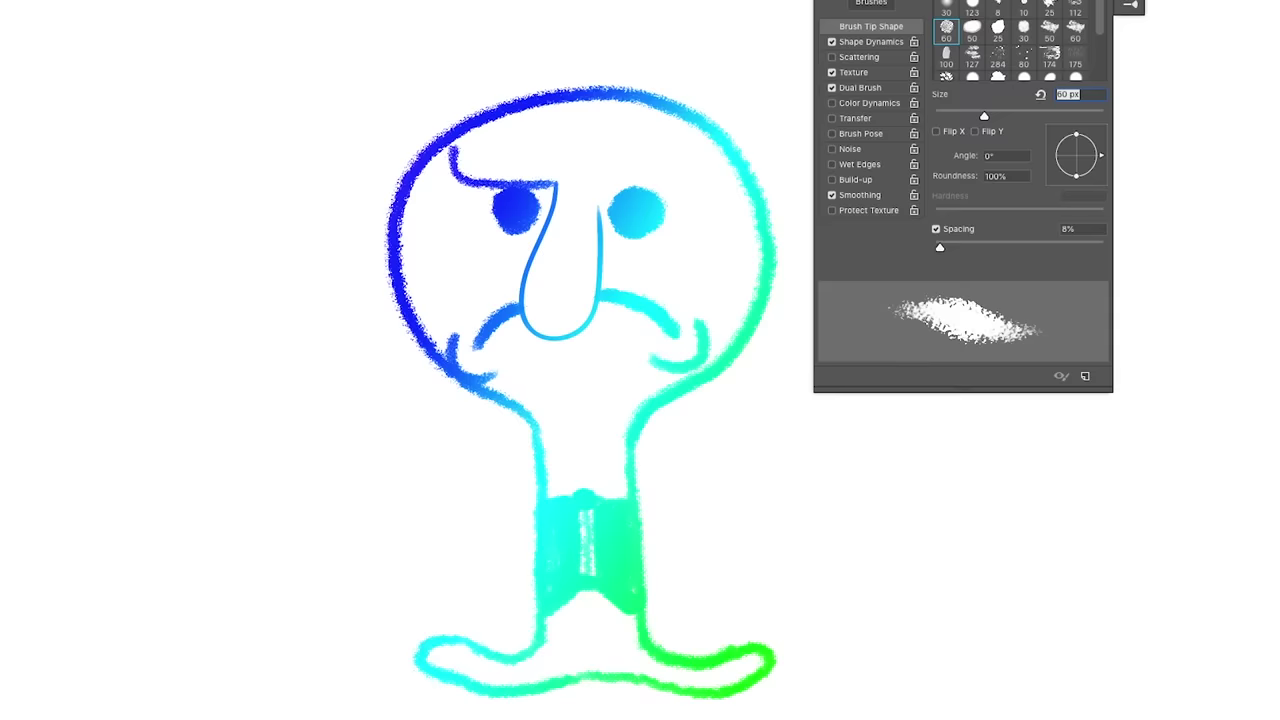
{"action": "left_click", "coordinate": [871, 2]}
{"action": "scroll", "coordinate": [1100, 276], "scroll_direction": "down", "scroll_amount": 5}
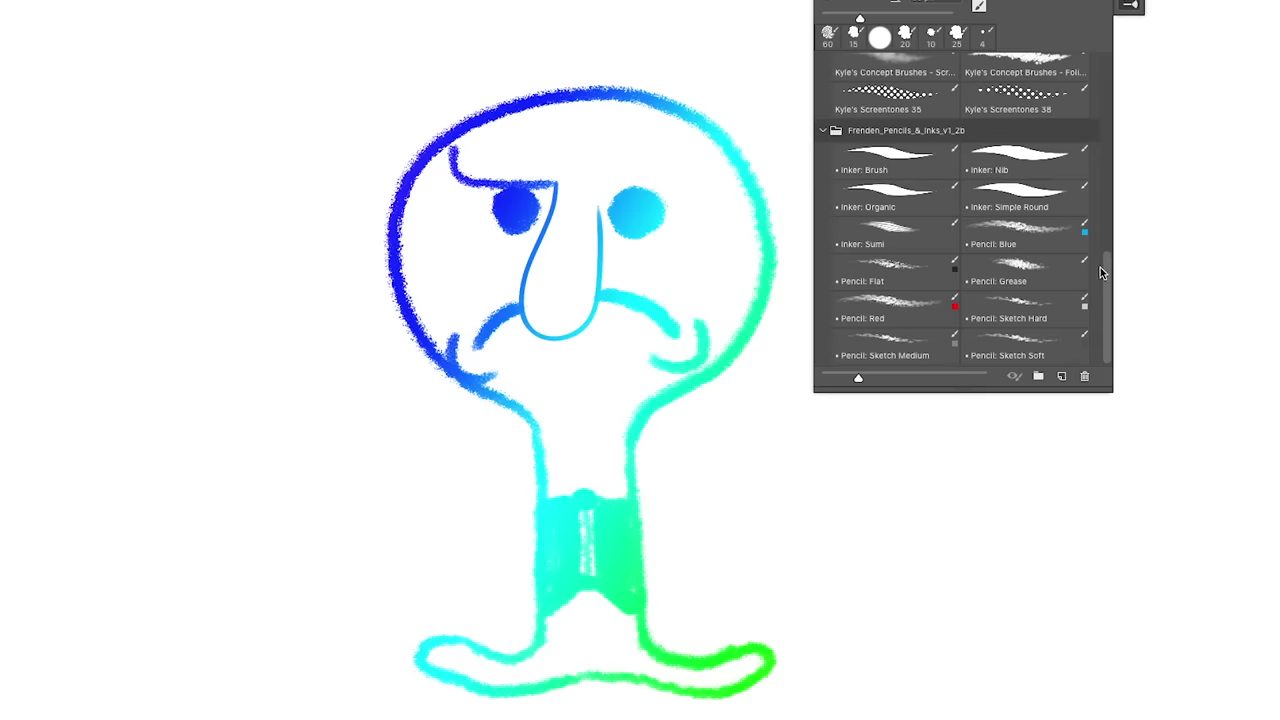
{"action": "scroll", "coordinate": [1000, 230], "scroll_direction": "up", "scroll_amount": 2}
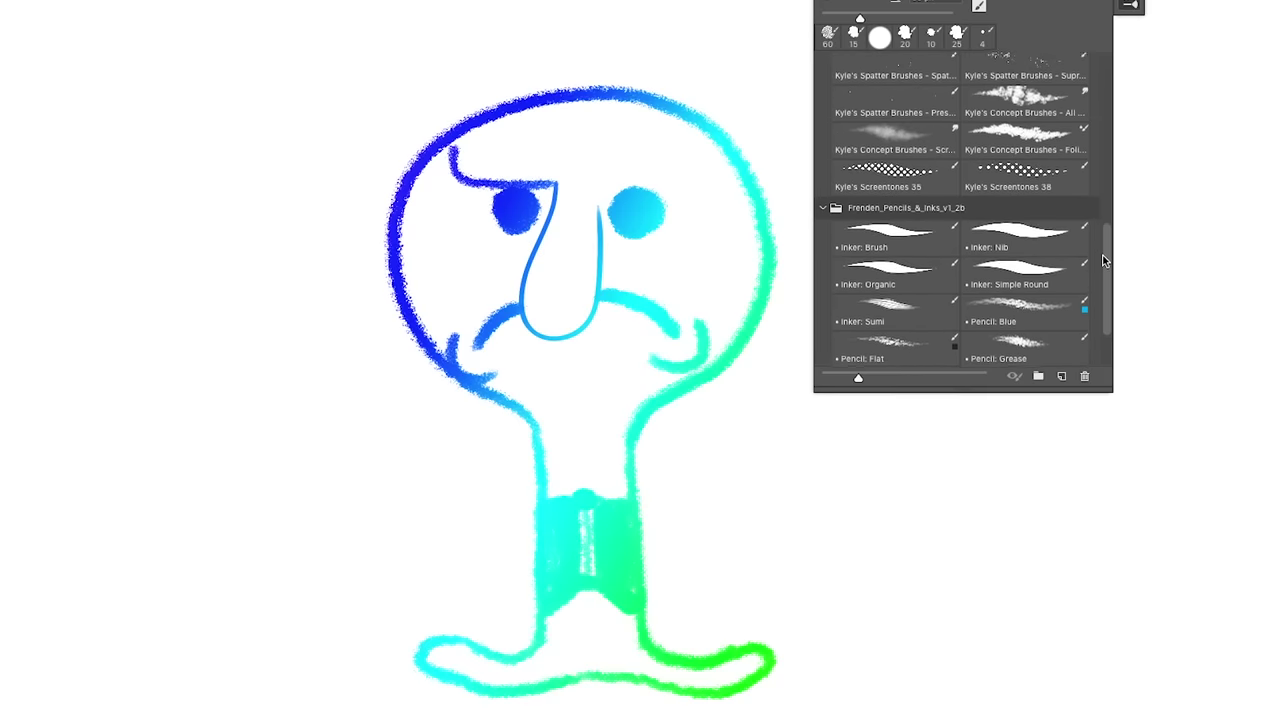
{"action": "left_click", "coordinate": [904, 175]}
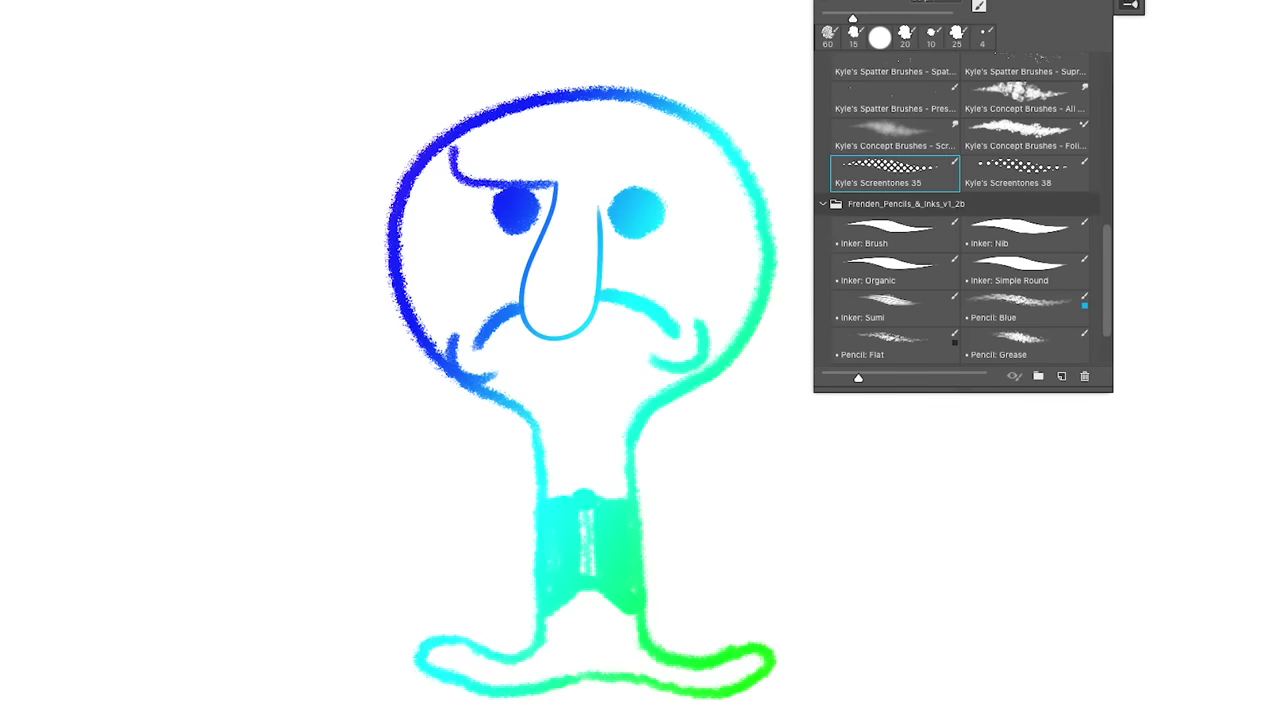
{"action": "key", "text": "Return"}
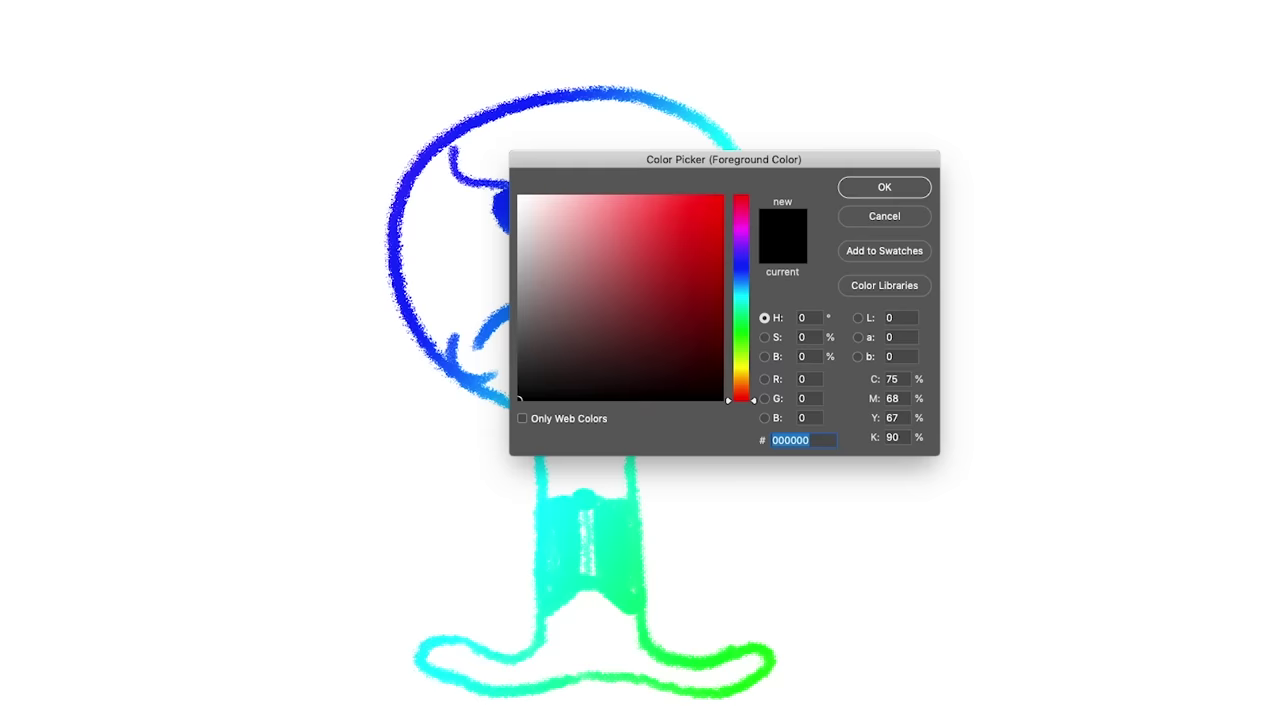
Set the foreground painting colour to magenta.
{"action": "left_click", "coordinate": [737, 228]}
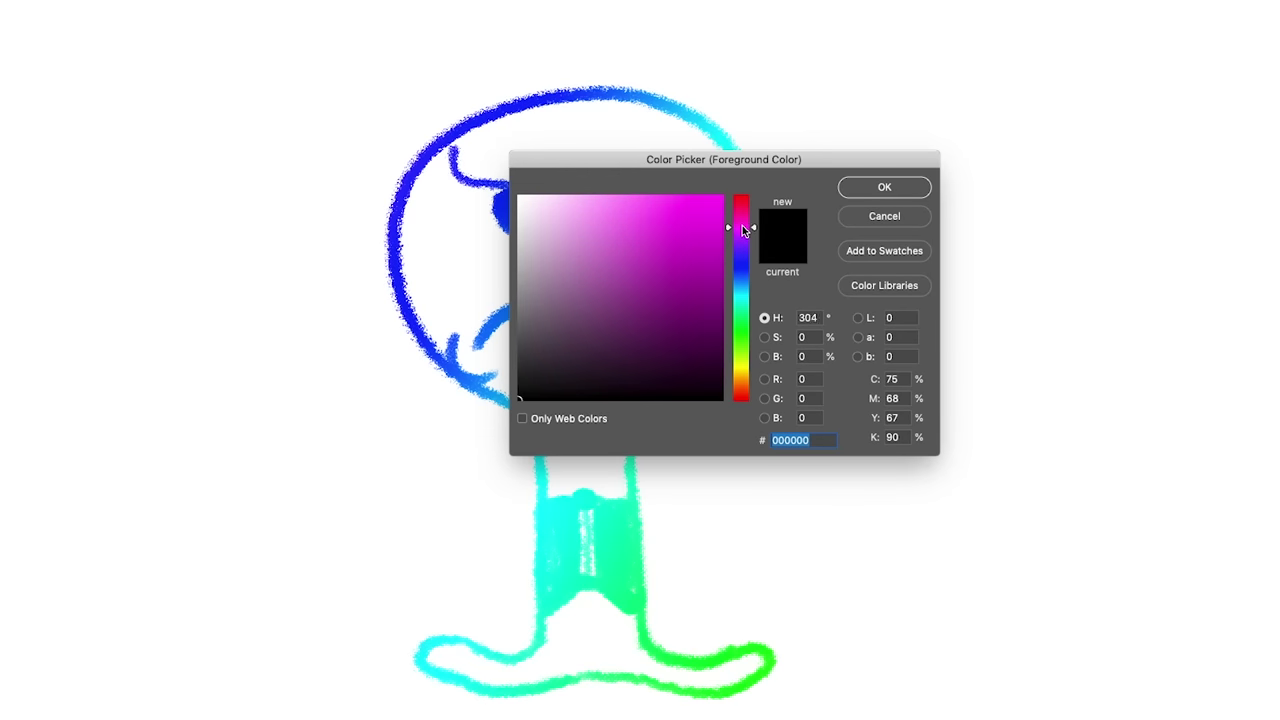
{"action": "left_click", "coordinate": [691, 213]}
{"action": "left_click", "coordinate": [885, 187]}
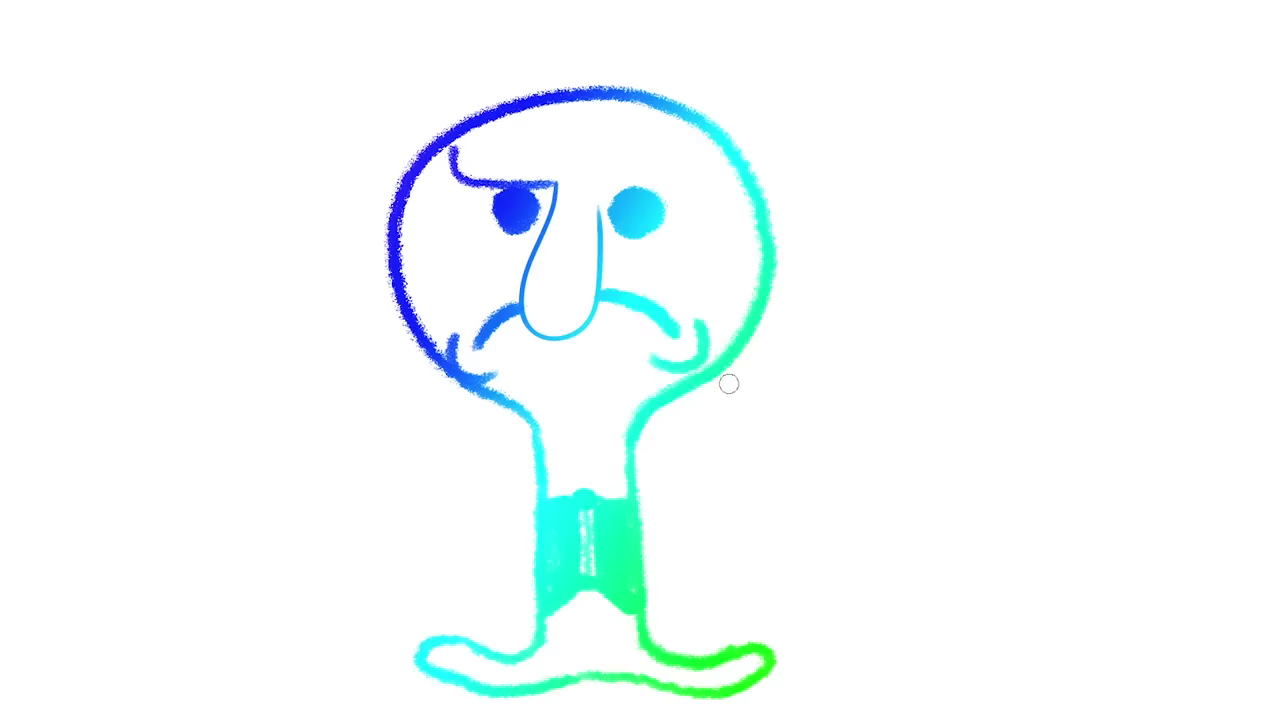
Shade the nose, cheeks, under-eyes, left brow, upper neck and leg gap with magenta screentone dots.
{"action": "mouse_move", "coordinate": [523, 428]}
{"action": "left_mouse_down"}
{"action": "mouse_move", "coordinate": [588, 476]}
{"action": "mouse_move", "coordinate": [527, 442]}
{"action": "mouse_move", "coordinate": [600, 451]}
{"action": "mouse_move", "coordinate": [651, 423]}
{"action": "left_mouse_up"}
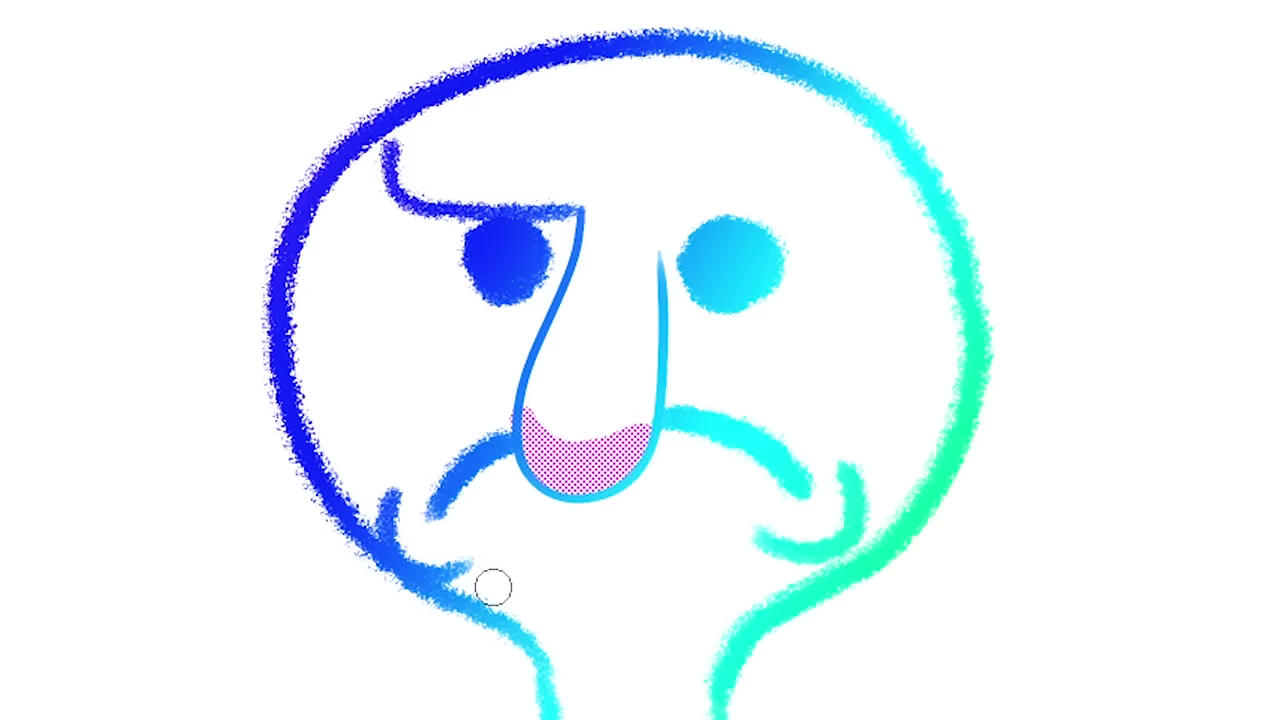
{"action": "mouse_move", "coordinate": [400, 260]}
{"action": "left_mouse_down"}
{"action": "mouse_move", "coordinate": [450, 348]}
{"action": "mouse_move", "coordinate": [530, 396]}
{"action": "mouse_move", "coordinate": [568, 404]}
{"action": "mouse_move", "coordinate": [670, 376]}
{"action": "mouse_move", "coordinate": [600, 388]}
{"action": "mouse_move", "coordinate": [500, 380]}
{"action": "mouse_move", "coordinate": [590, 418]}
{"action": "mouse_move", "coordinate": [647, 394]}
{"action": "left_mouse_up"}
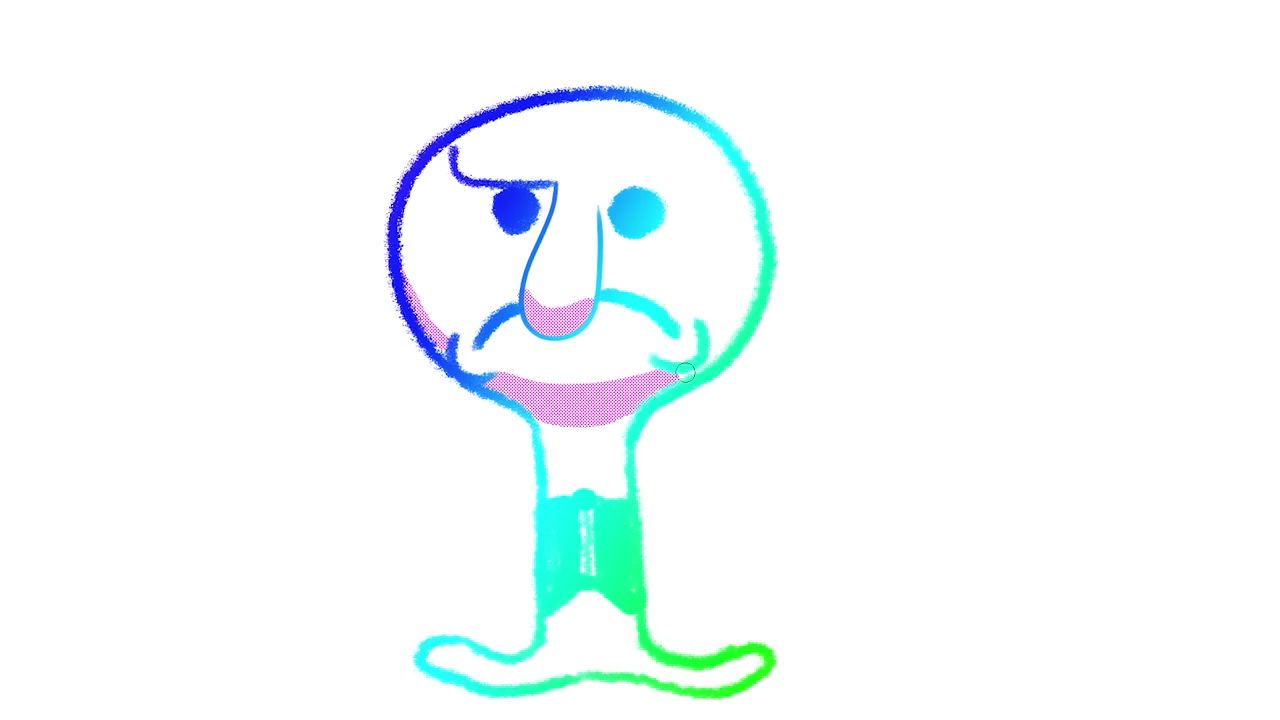
{"action": "mouse_move", "coordinate": [719, 337]}
{"action": "left_mouse_down"}
{"action": "mouse_move", "coordinate": [742, 310]}
{"action": "mouse_move", "coordinate": [706, 359]}
{"action": "left_mouse_up"}
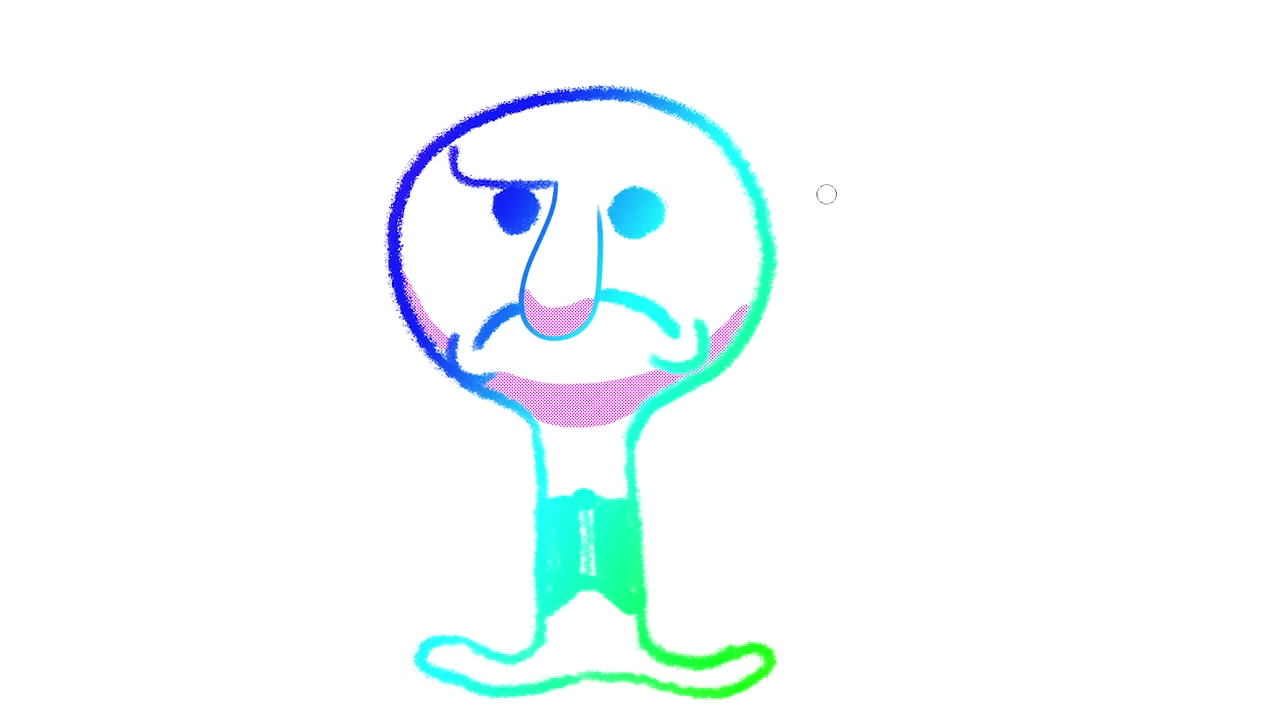
{"action": "left_click_drag", "start_coordinate": [606, 228], "coordinate": [660, 236]}
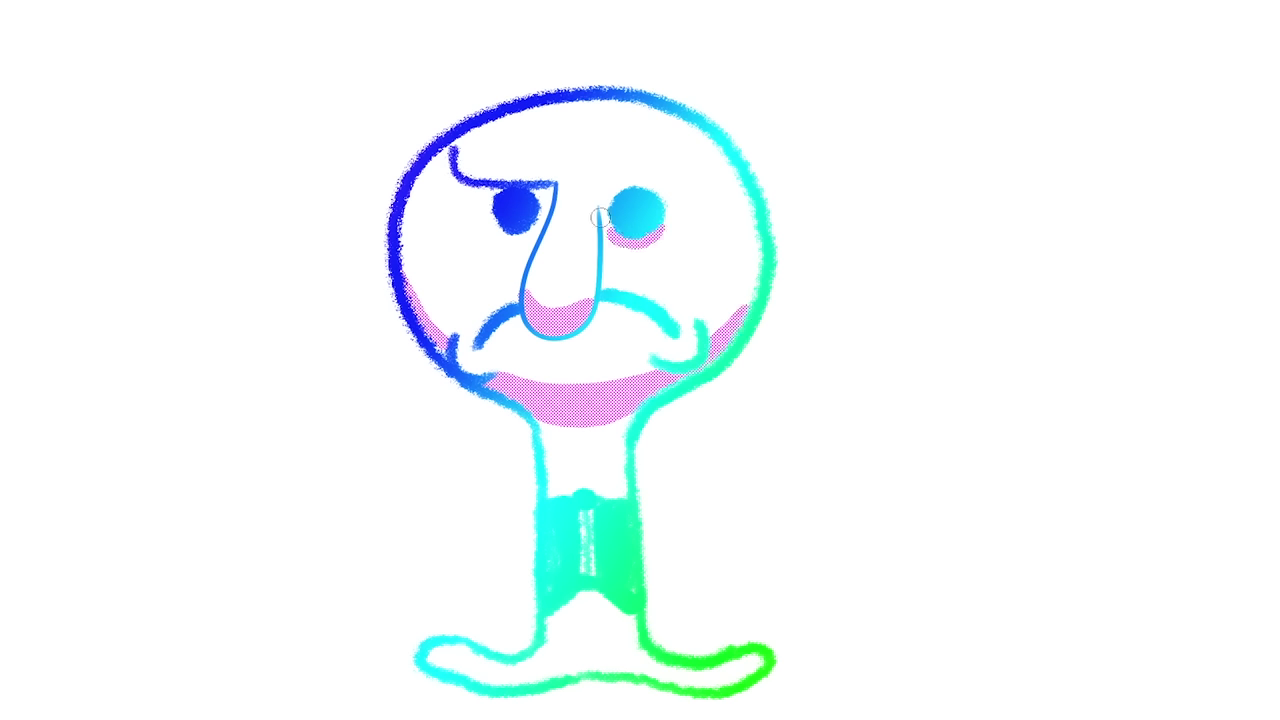
{"action": "left_click_drag", "start_coordinate": [492, 232], "coordinate": [532, 236]}
{"action": "left_click_drag", "start_coordinate": [450, 165], "coordinate": [562, 161]}
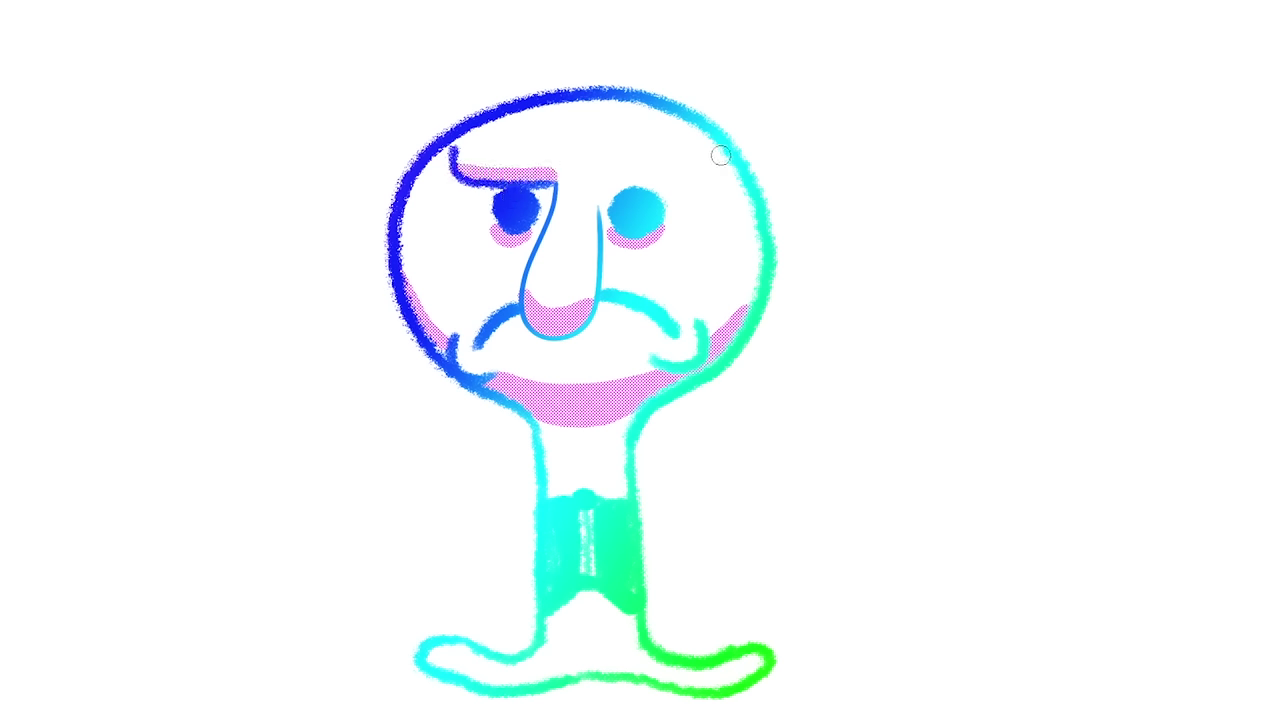
{"action": "left_click_drag", "start_coordinate": [555, 437], "coordinate": [614, 457]}
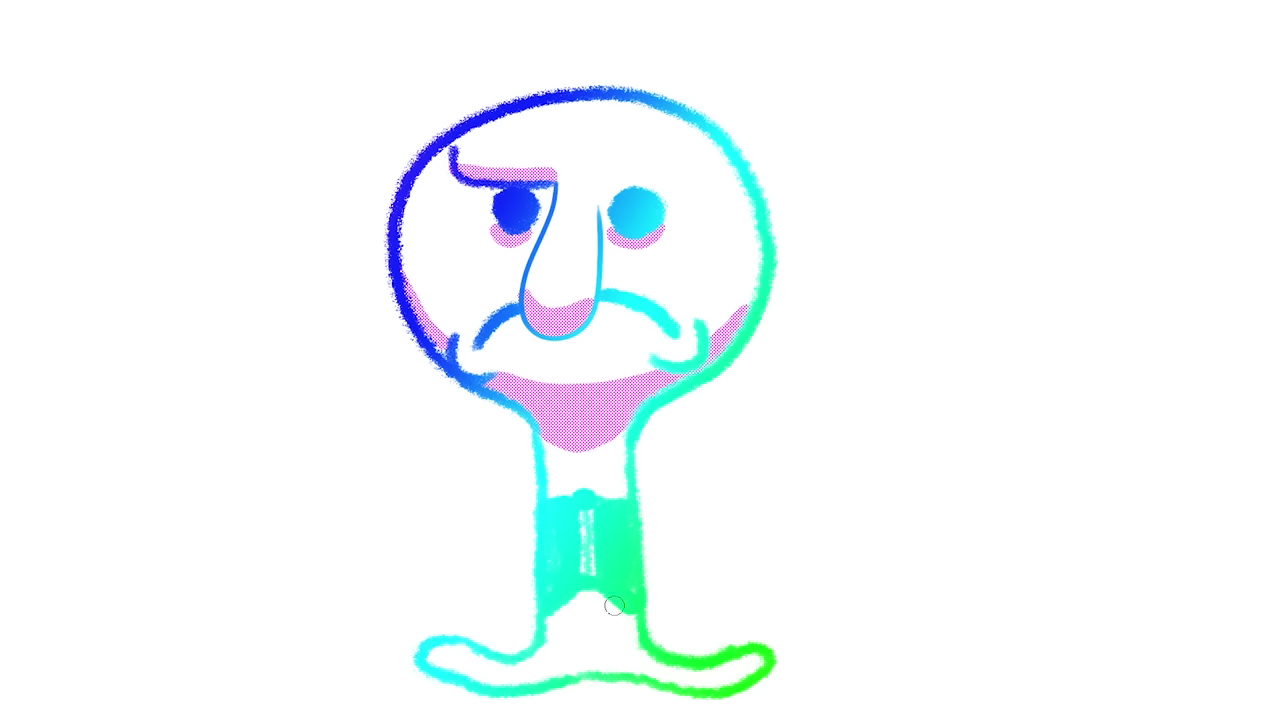
{"action": "mouse_move", "coordinate": [551, 635]}
{"action": "left_mouse_down"}
{"action": "mouse_move", "coordinate": [635, 635]}
{"action": "mouse_move", "coordinate": [585, 600]}
{"action": "mouse_move", "coordinate": [552, 620]}
{"action": "mouse_move", "coordinate": [565, 630]}
{"action": "mouse_move", "coordinate": [600, 610]}
{"action": "left_mouse_up"}
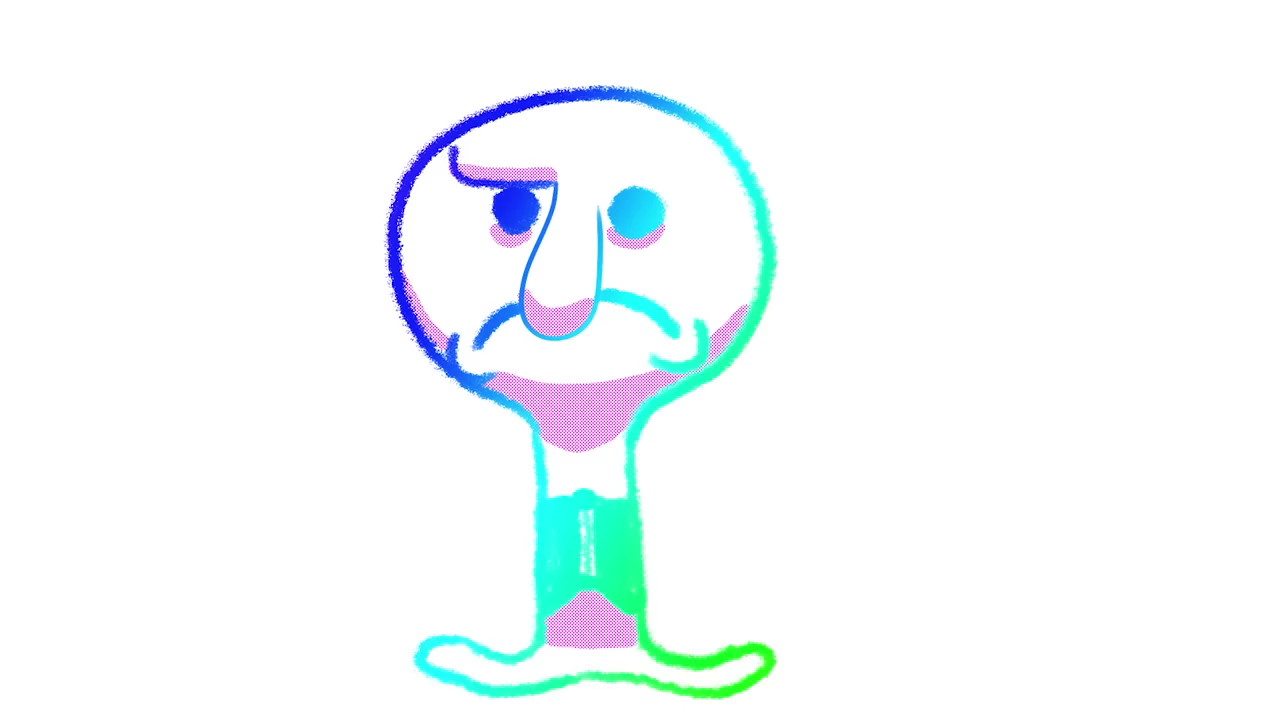
Switch to the Brush Tool and browse the brush preset list and brush settings.
{"action": "right_click", "coordinate": [4, 150]}
{"action": "left_click", "coordinate": [40, 152]}
{"action": "right_click", "coordinate": [113, 17]}
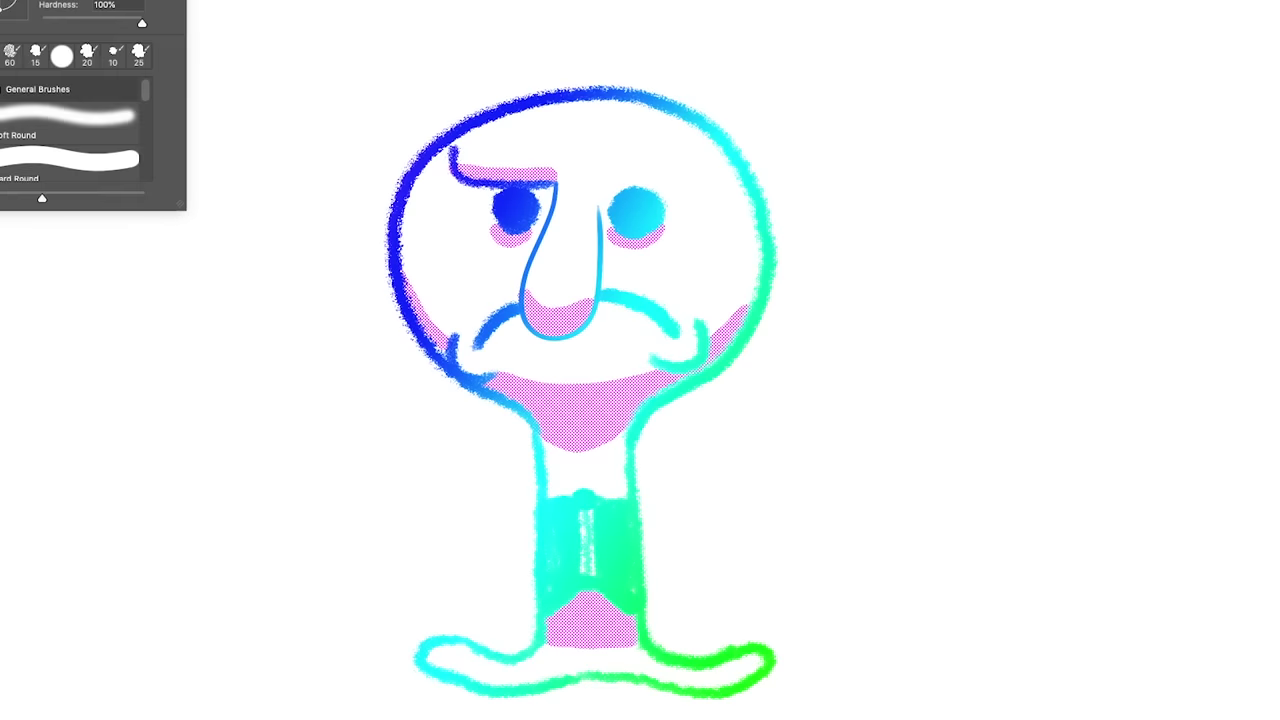
{"action": "key", "text": "Escape"}
{"action": "key", "text": "F5"}
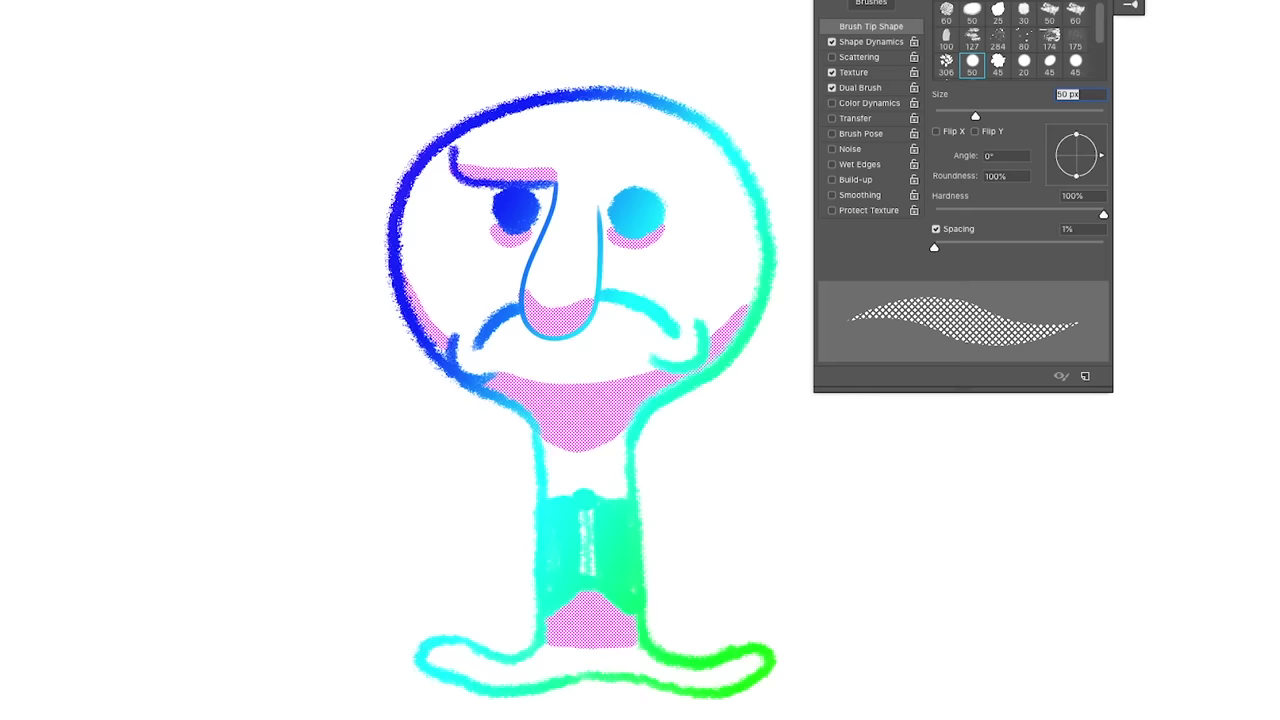
{"action": "key", "text": "F5"}
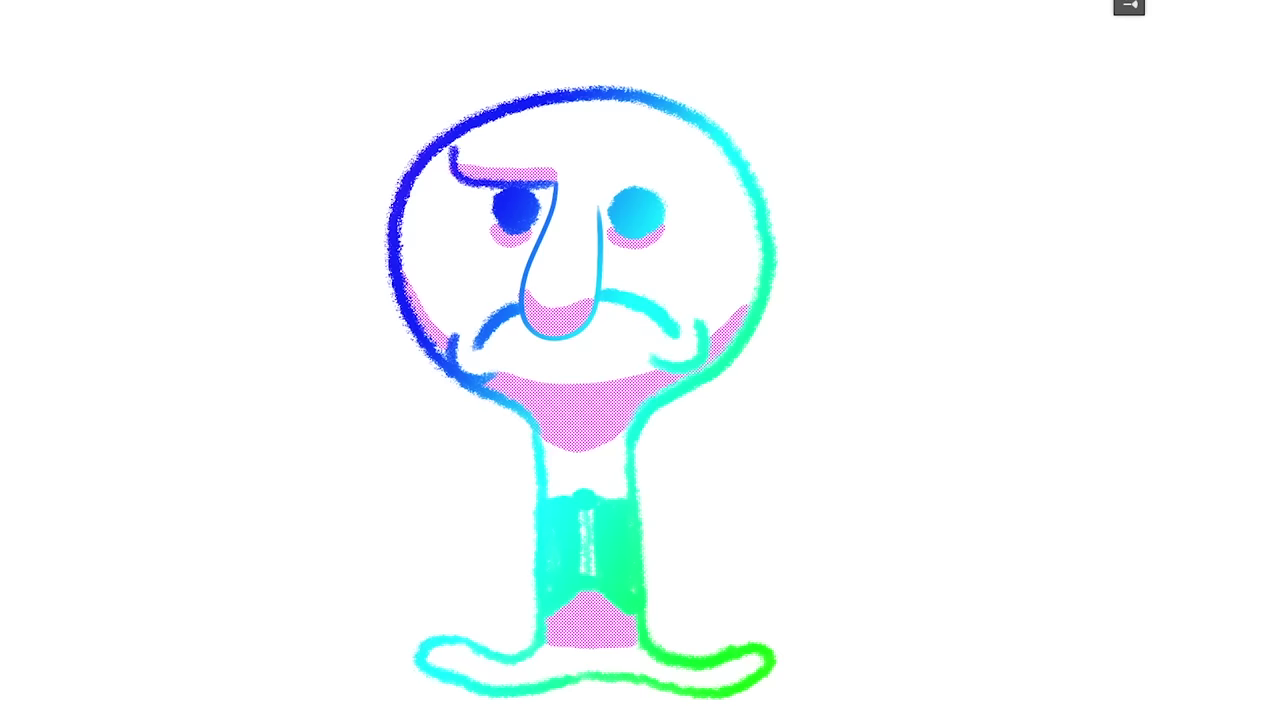
{"action": "right_click", "coordinate": [113, 17]}
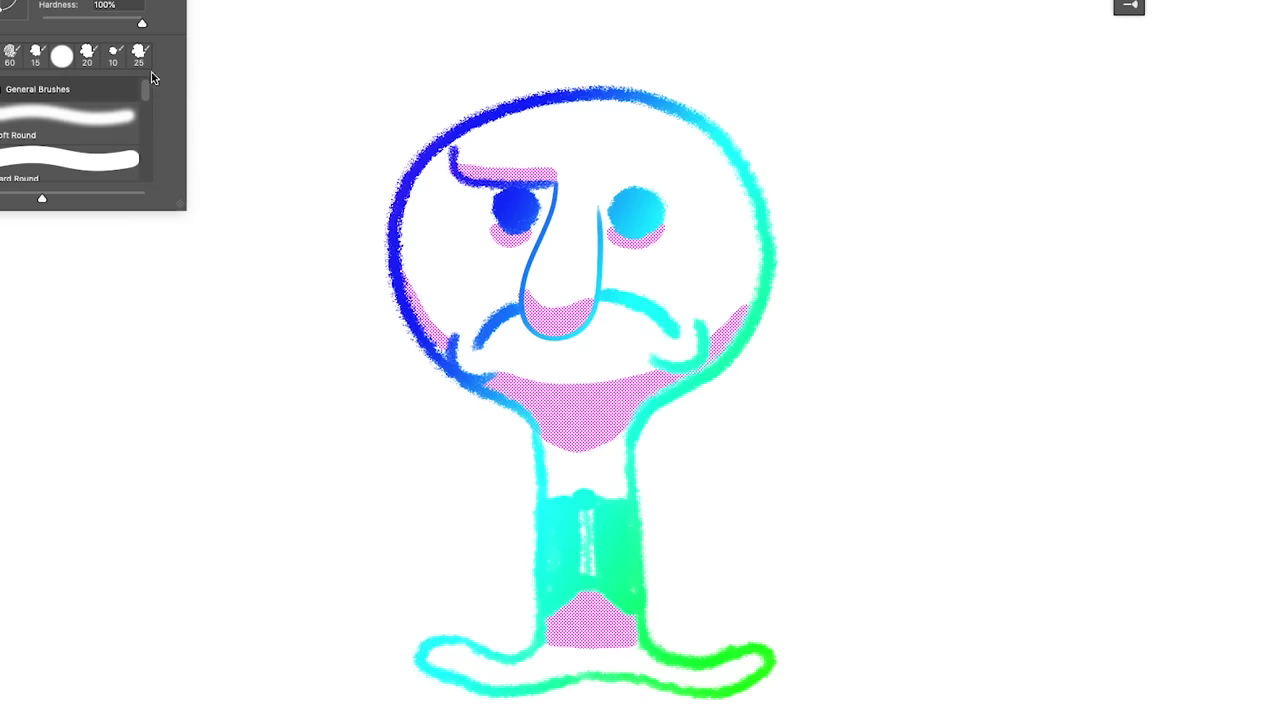
{"action": "left_click_drag", "start_coordinate": [147, 88], "coordinate": [150, 135]}
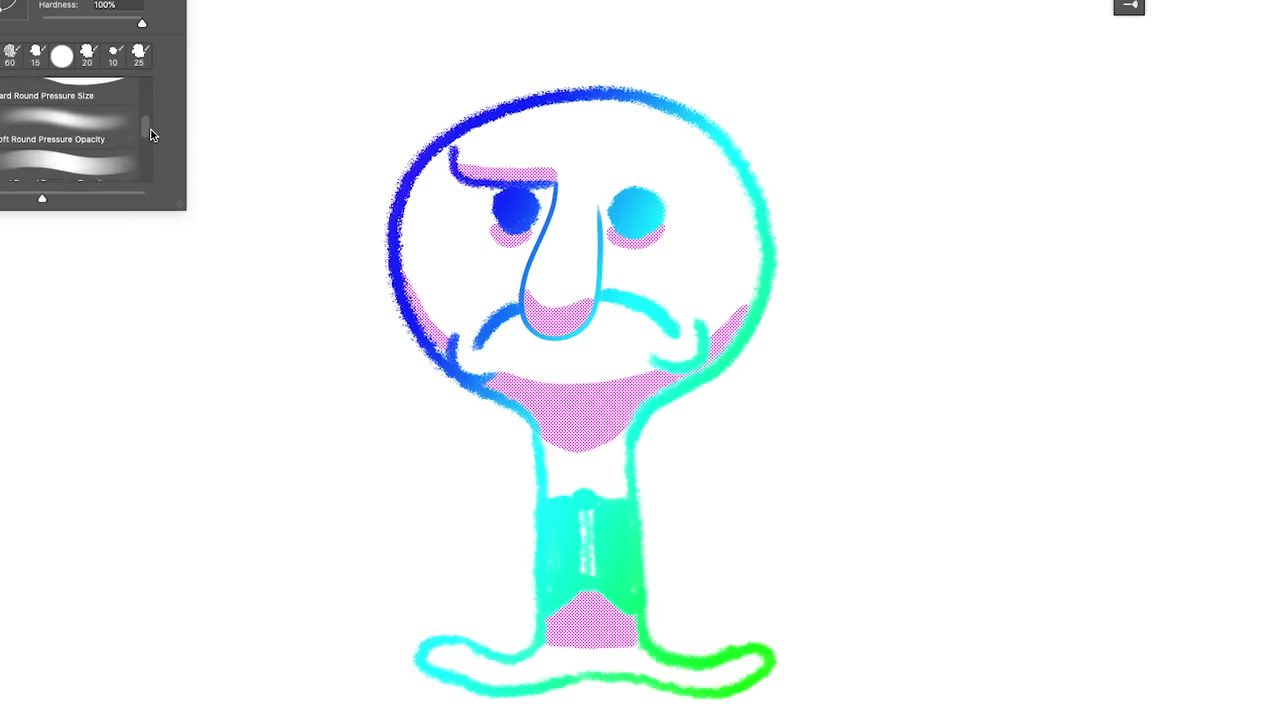
{"action": "left_click_drag", "start_coordinate": [150, 135], "coordinate": [155, 175]}
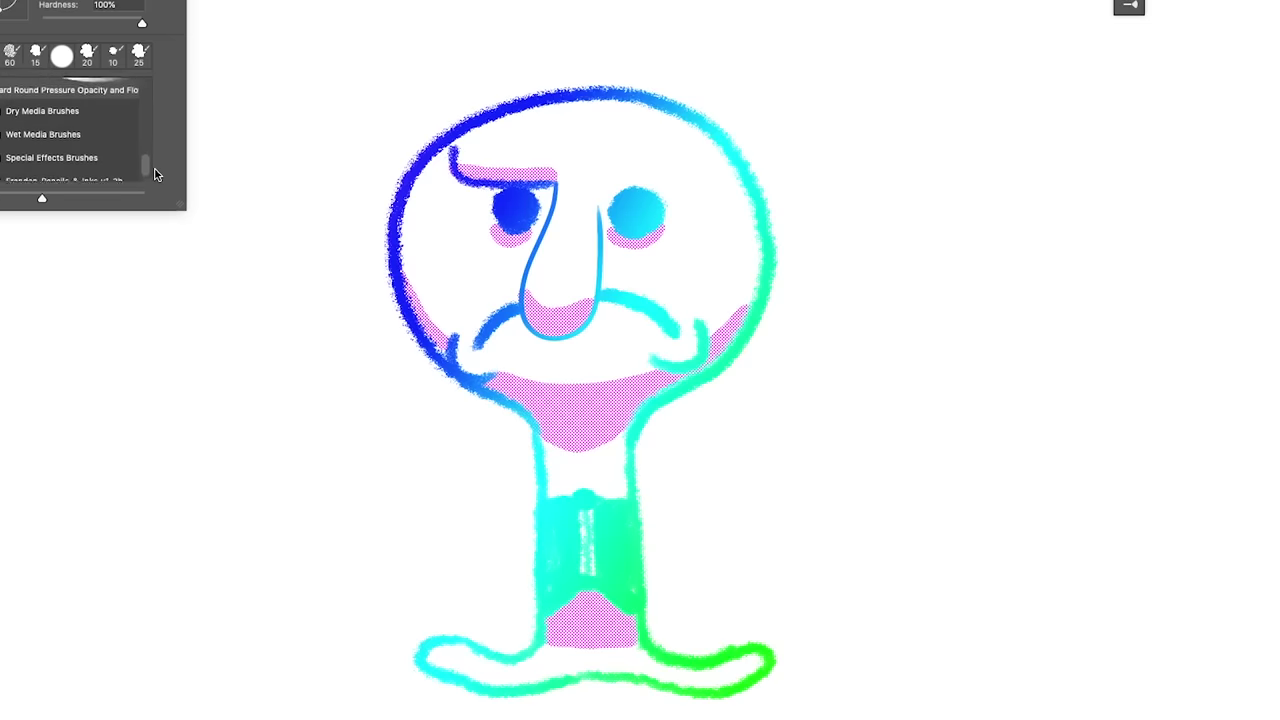
{"action": "left_click_drag", "start_coordinate": [148, 122], "coordinate": [147, 133]}
{"action": "key", "text": "Return"}
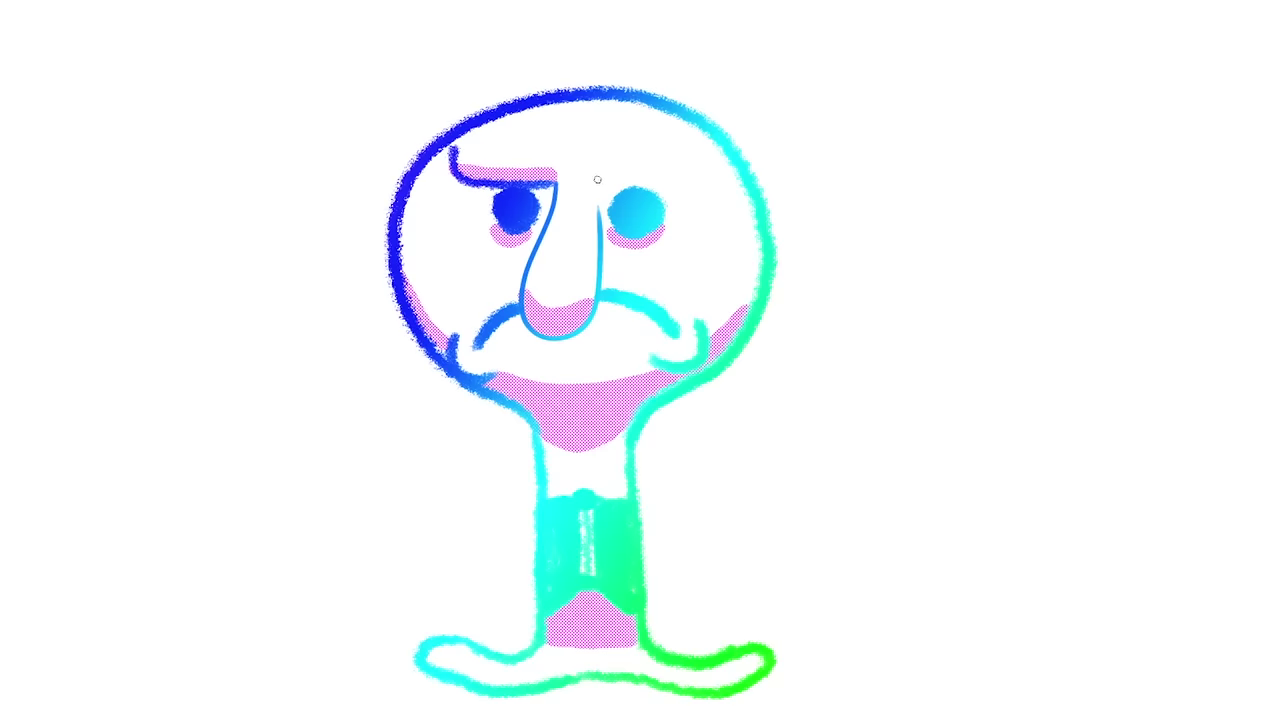
Draw a curved eyebrow over the right eye using the Frenden 'Inker: Brush' preset.
{"action": "left_click_drag", "start_coordinate": [593, 180], "coordinate": [630, 185]}
{"action": "right_click", "coordinate": [632, 184]}
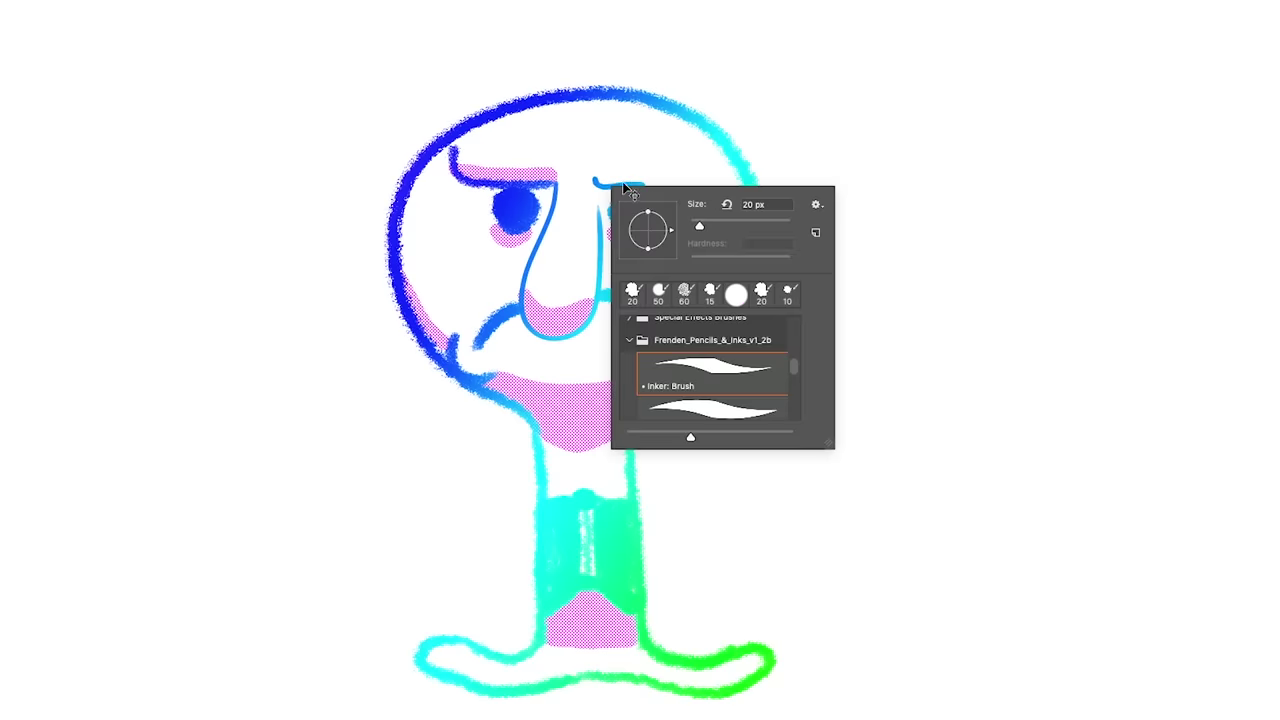
{"action": "left_click", "coordinate": [602, 172]}
{"action": "mouse_move", "coordinate": [608, 184]}
{"action": "left_mouse_down"}
{"action": "mouse_move", "coordinate": [704, 183]}
{"action": "mouse_move", "coordinate": [712, 163]}
{"action": "left_mouse_up"}
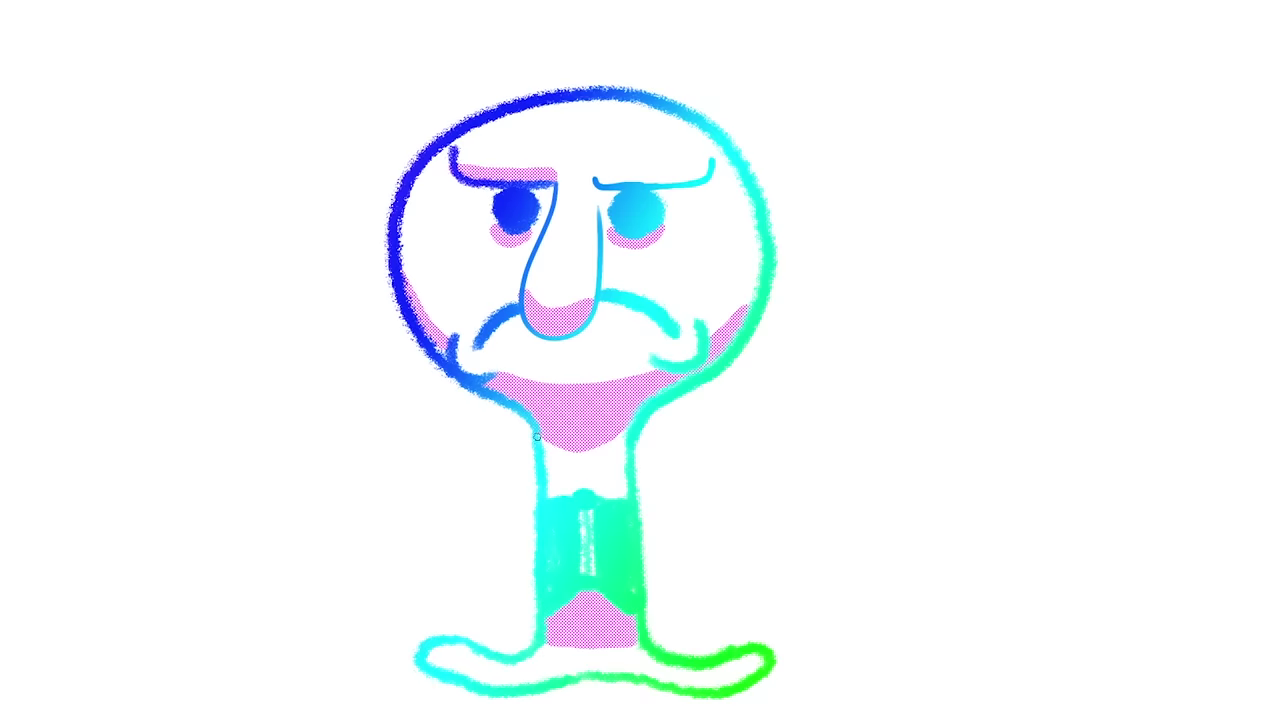
Ink a blue left arm and green right arm from the neck, each ending in curly fingers.
{"action": "mouse_move", "coordinate": [535, 432]}
{"action": "left_mouse_down"}
{"action": "mouse_move", "coordinate": [458, 507]}
{"action": "mouse_move", "coordinate": [278, 438]}
{"action": "left_mouse_up"}
{"action": "mouse_move", "coordinate": [534, 460]}
{"action": "left_mouse_down"}
{"action": "mouse_move", "coordinate": [474, 530]}
{"action": "mouse_move", "coordinate": [334, 522]}
{"action": "mouse_move", "coordinate": [263, 491]}
{"action": "mouse_move", "coordinate": [230, 522]}
{"action": "mouse_move", "coordinate": [206, 484]}
{"action": "mouse_move", "coordinate": [268, 449]}
{"action": "left_mouse_up"}
{"action": "mouse_move", "coordinate": [636, 450]}
{"action": "left_mouse_down"}
{"action": "mouse_move", "coordinate": [692, 482]}
{"action": "mouse_move", "coordinate": [850, 368]}
{"action": "mouse_move", "coordinate": [864, 458]}
{"action": "mouse_move", "coordinate": [822, 494]}
{"action": "mouse_move", "coordinate": [802, 408]}
{"action": "mouse_move", "coordinate": [805, 443]}
{"action": "mouse_move", "coordinate": [782, 480]}
{"action": "mouse_move", "coordinate": [688, 509]}
{"action": "mouse_move", "coordinate": [645, 484]}
{"action": "left_mouse_up"}
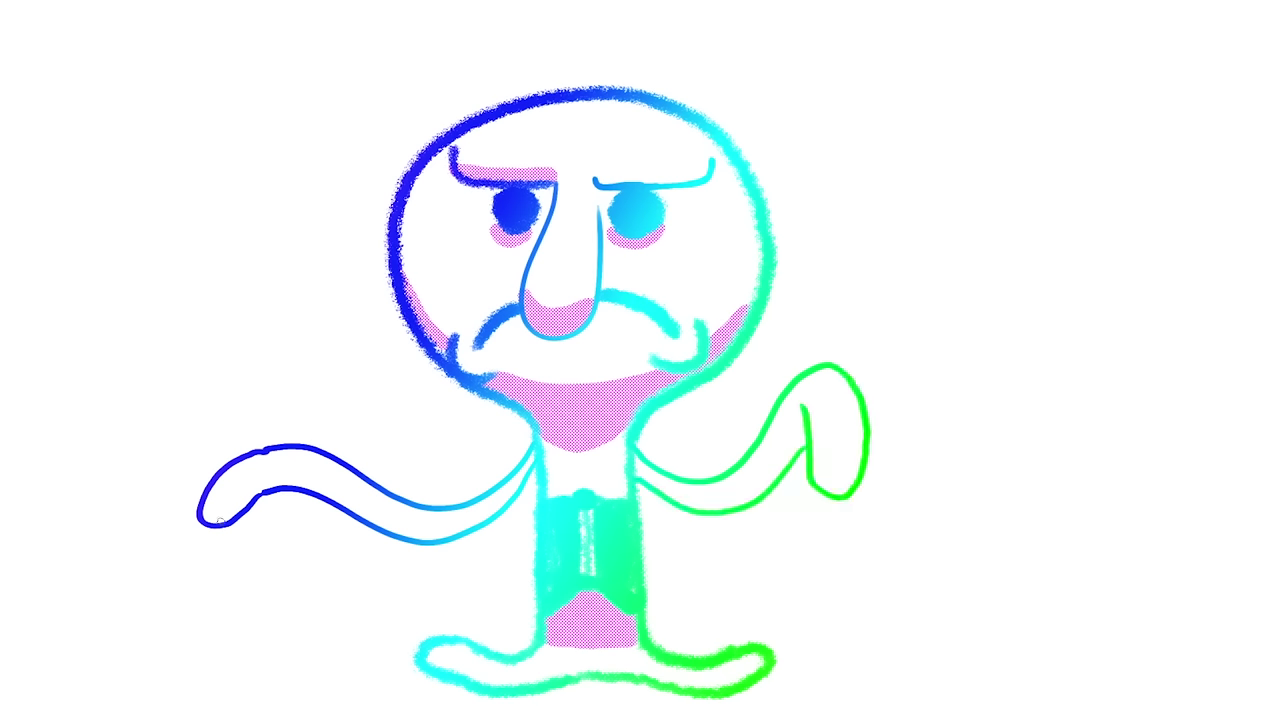
{"action": "left_click_drag", "start_coordinate": [216, 520], "coordinate": [262, 490]}
{"action": "left_click_drag", "start_coordinate": [806, 424], "coordinate": [832, 489]}
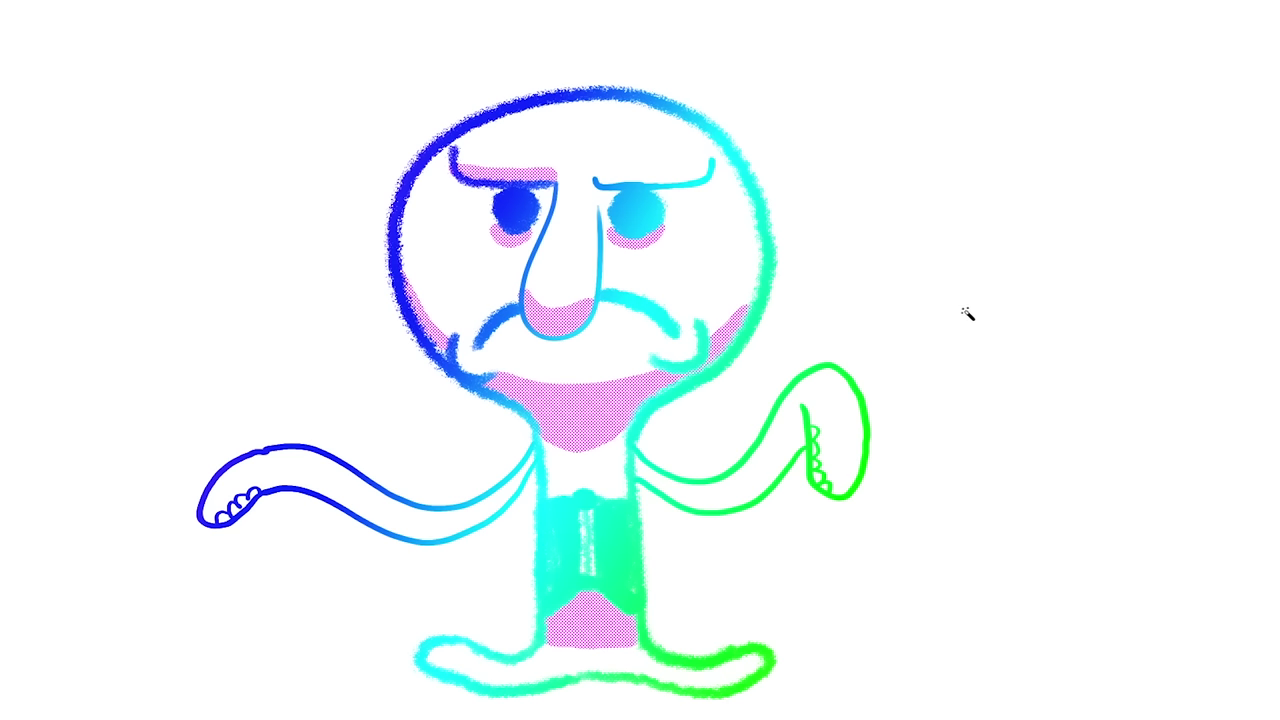
{"action": "left_click", "coordinate": [968, 315]}
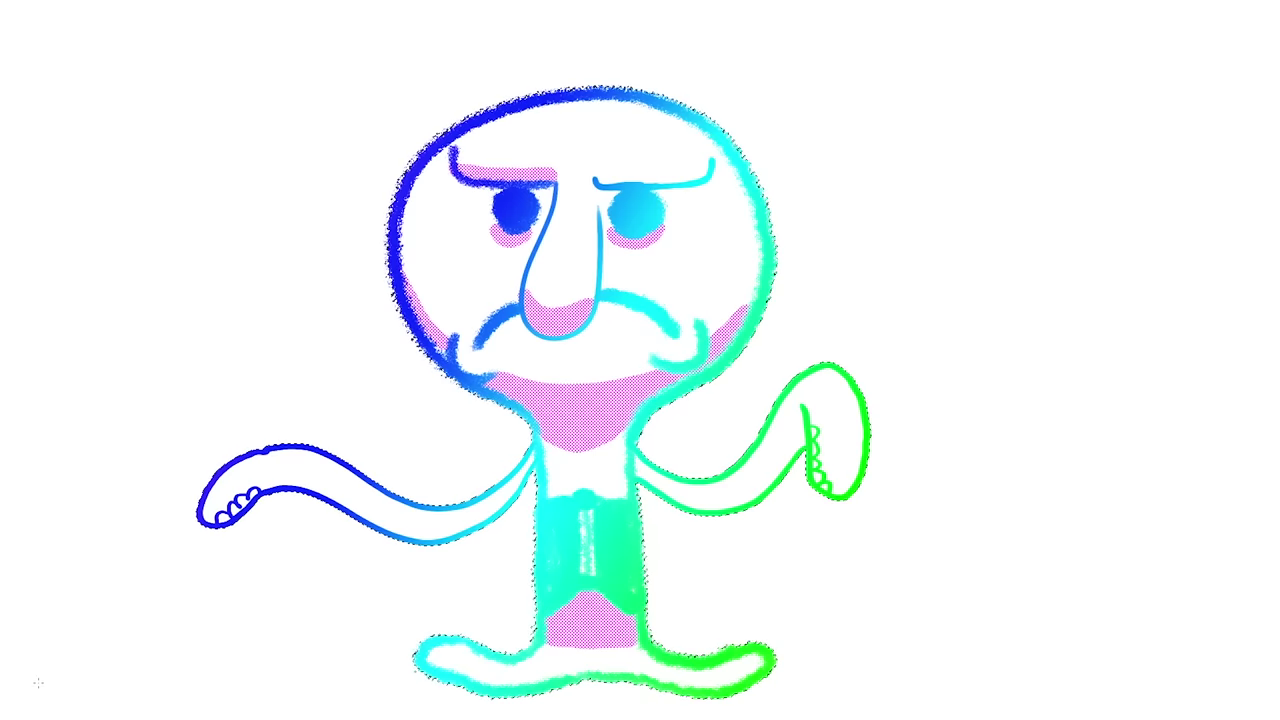
Lay a diagonal gradient across the selected background from bottom-left to top-right.
{"action": "left_click_drag", "start_coordinate": [48, 677], "coordinate": [1270, 9]}
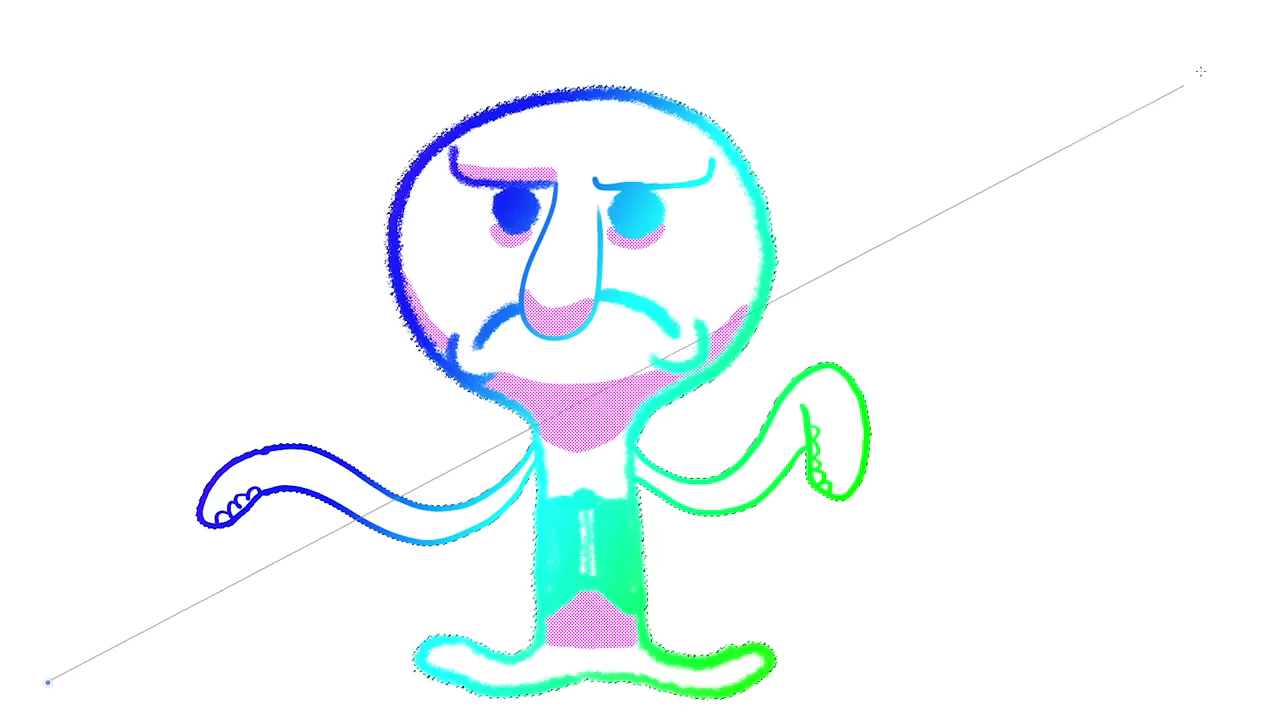
Fill the background with a diagonal blue-white-gold gradient running bottom-left to top-right.
{"action": "left_click_drag", "start_coordinate": [1270, 9], "coordinate": [1240, 79]}
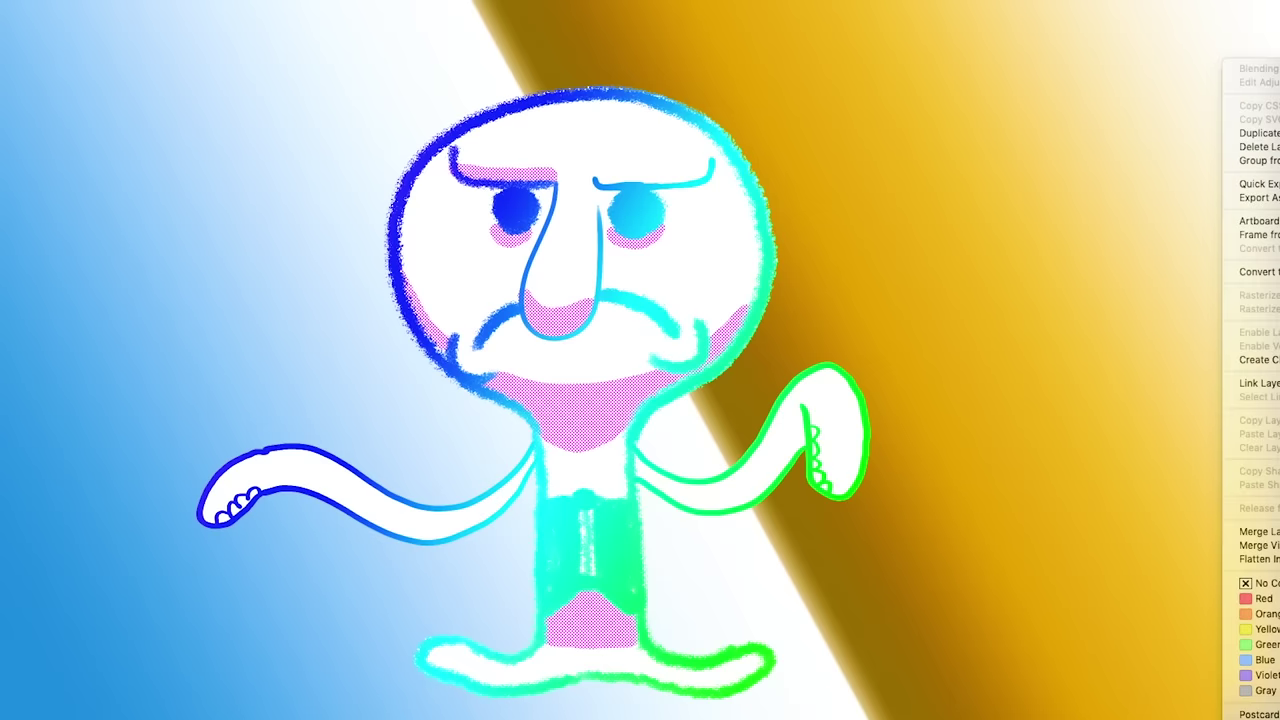
{"action": "left_click", "coordinate": [1258, 531]}
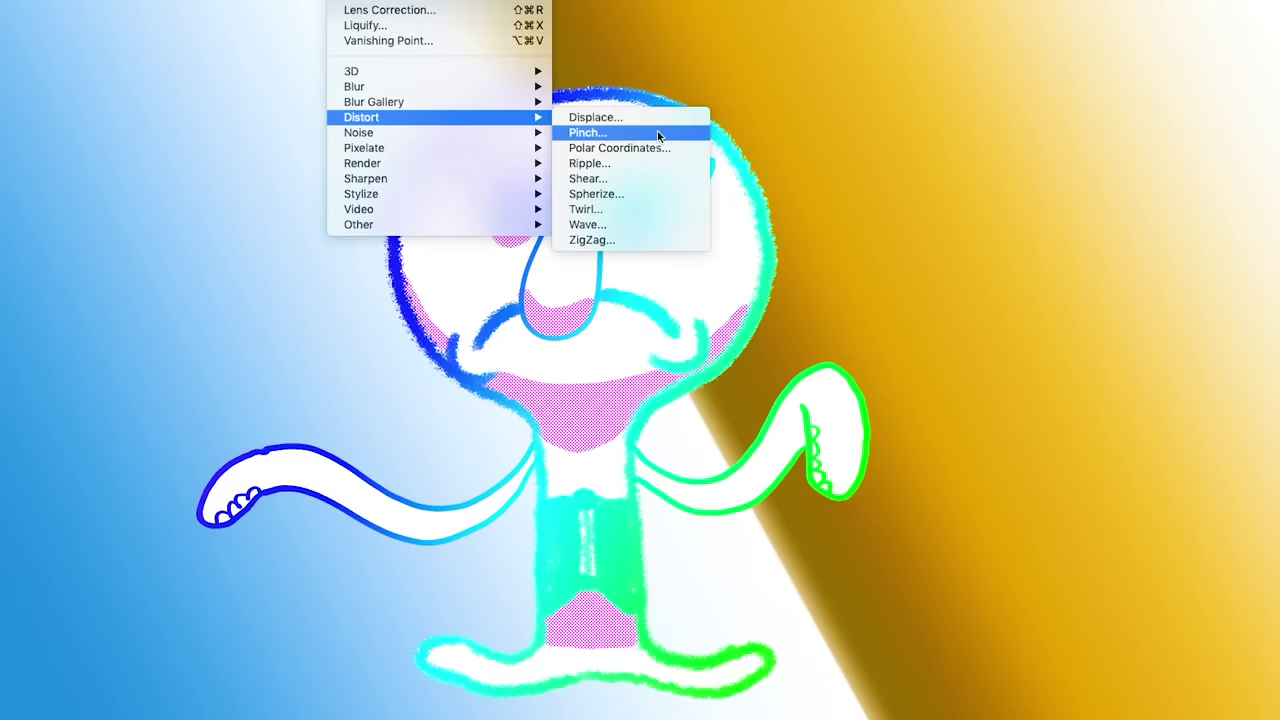
Open the Filter > Distort > Wave dialog and move it aside to keep the character visible.
{"action": "left_click", "coordinate": [667, 225]}
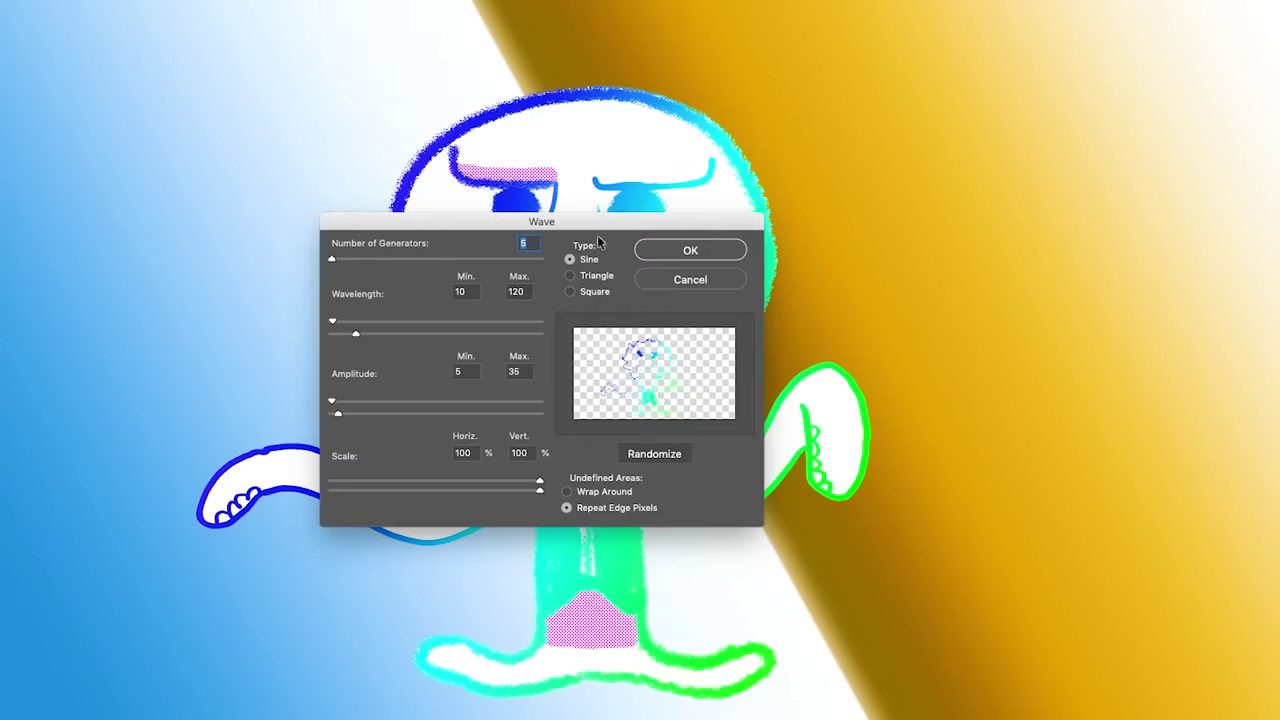
{"action": "left_click_drag", "start_coordinate": [563, 222], "coordinate": [1089, 91]}
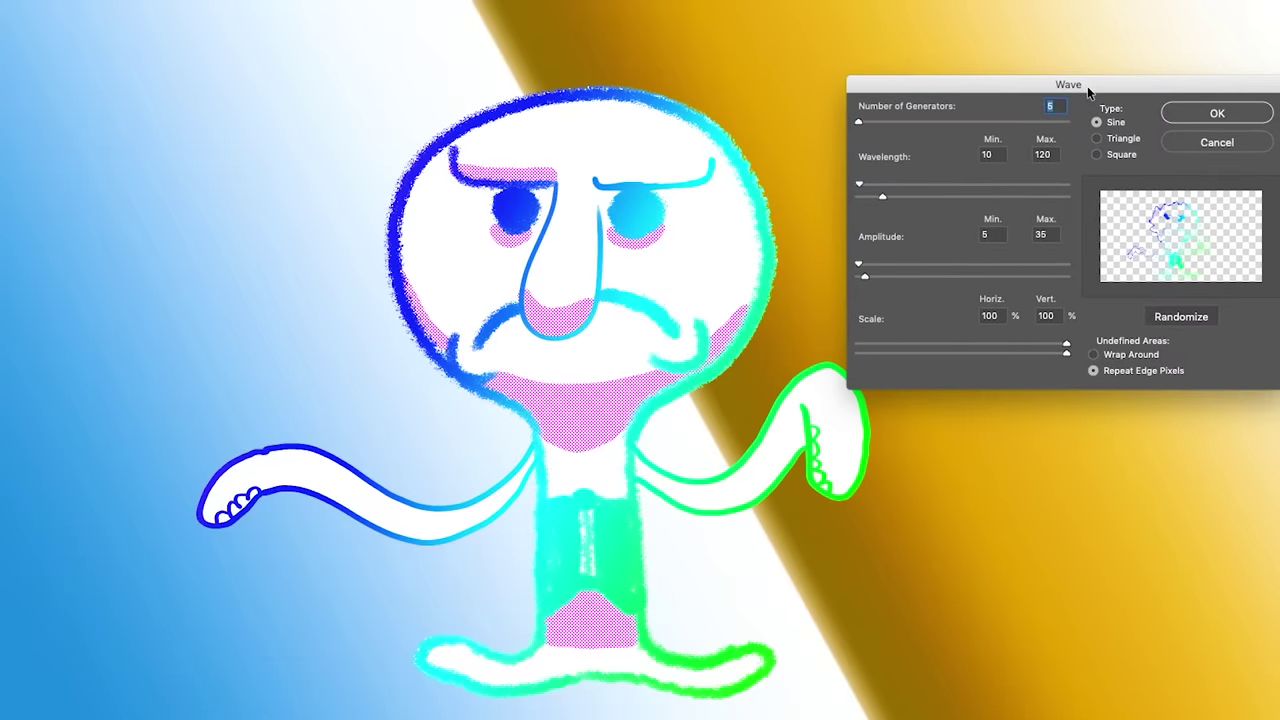
Apply a Square Wave with 167 generators, wavelength 263–999 and amplitude 1–2.
{"action": "mouse_move", "coordinate": [858, 264]}
{"action": "left_mouse_down"}
{"action": "mouse_move", "coordinate": [889, 266]}
{"action": "mouse_move", "coordinate": [857, 266]}
{"action": "mouse_move", "coordinate": [877, 284]}
{"action": "mouse_move", "coordinate": [855, 281]}
{"action": "left_mouse_up"}
{"action": "mouse_move", "coordinate": [862, 185]}
{"action": "left_mouse_down"}
{"action": "mouse_move", "coordinate": [1074, 186]}
{"action": "mouse_move", "coordinate": [914, 182]}
{"action": "left_mouse_up"}
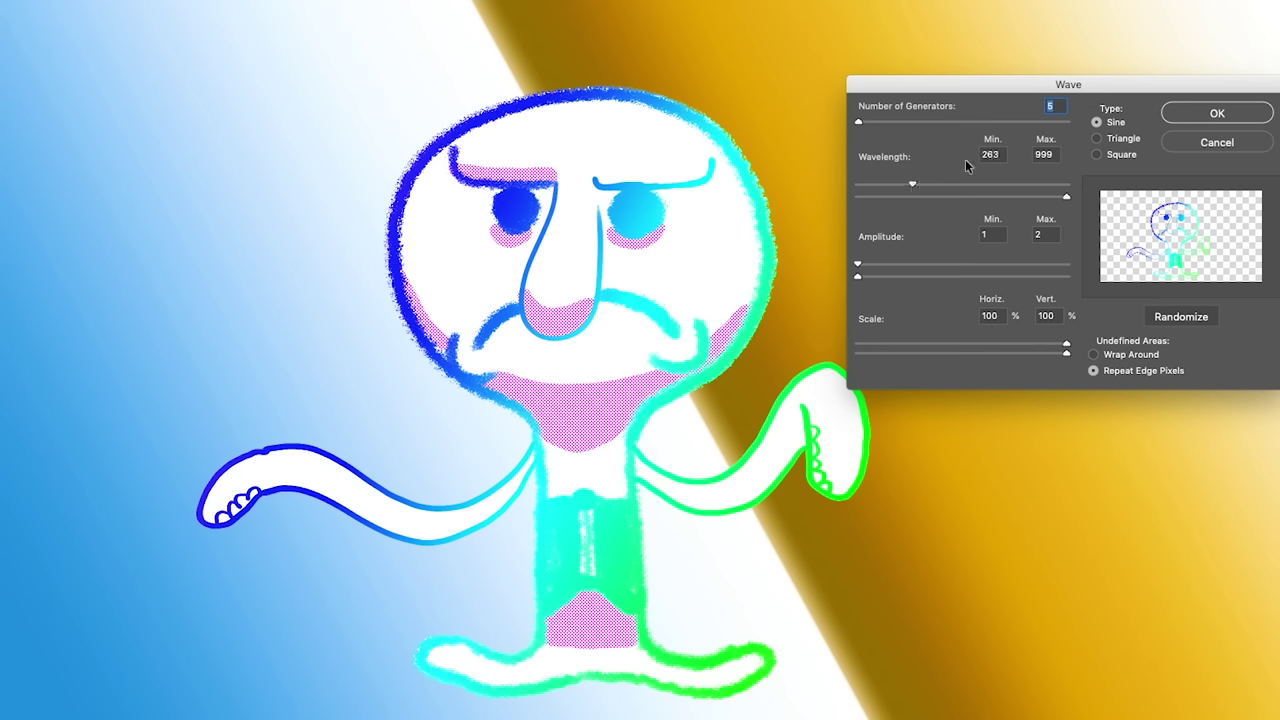
{"action": "left_click", "coordinate": [1097, 156]}
{"action": "mouse_move", "coordinate": [858, 266]}
{"action": "left_mouse_down"}
{"action": "mouse_move", "coordinate": [846, 262]}
{"action": "mouse_move", "coordinate": [872, 280]}
{"action": "mouse_move", "coordinate": [857, 276]}
{"action": "left_mouse_up"}
{"action": "left_click_drag", "start_coordinate": [858, 121], "coordinate": [894, 122]}
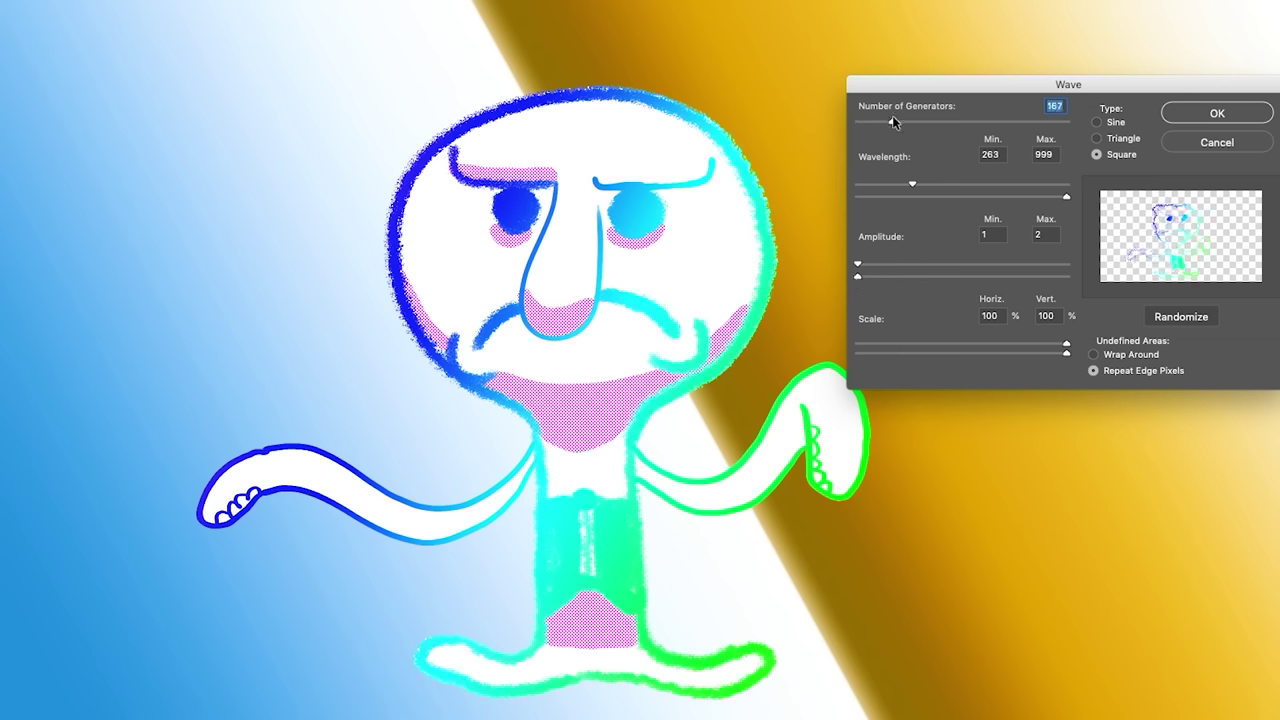
{"action": "left_click", "coordinate": [1206, 116]}
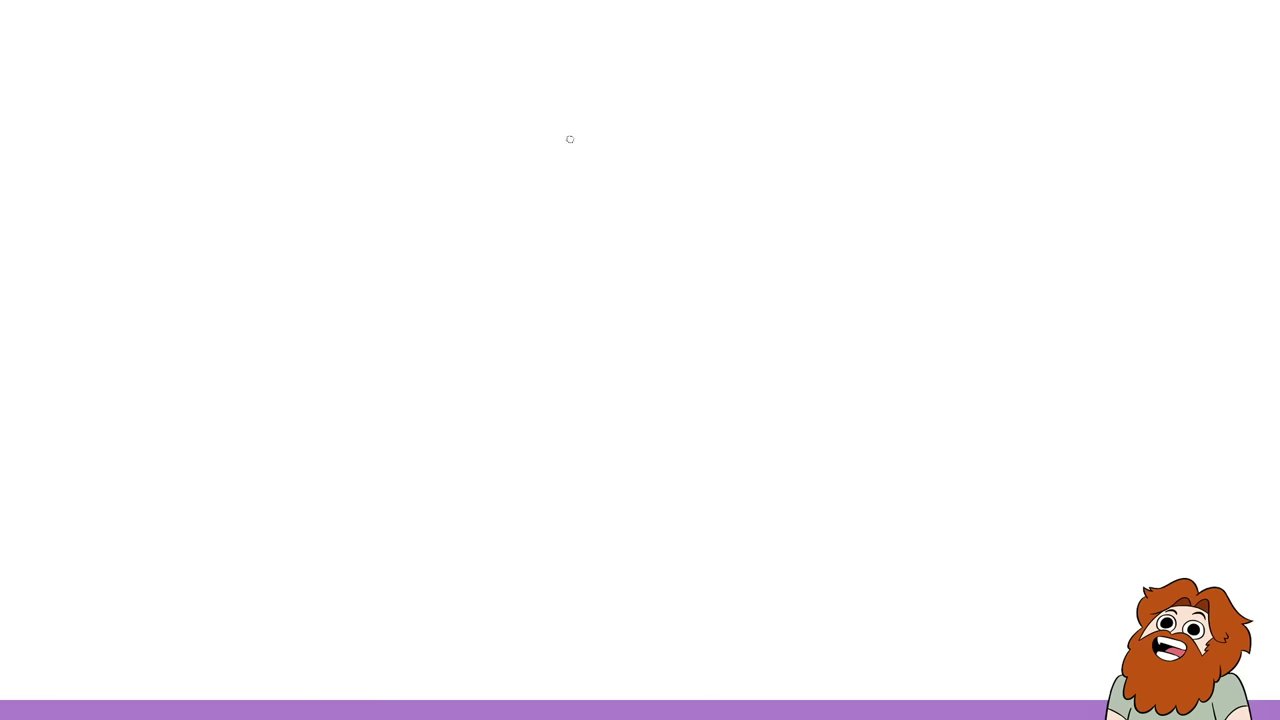
Sketch the left side of a new rounded head on the blank white canvas.
{"action": "mouse_move", "coordinate": [561, 124]}
{"action": "left_mouse_down"}
{"action": "mouse_move", "coordinate": [563, 228]}
{"action": "mouse_move", "coordinate": [648, 290]}
{"action": "mouse_move", "coordinate": [706, 266]}
{"action": "mouse_move", "coordinate": [716, 194]}
{"action": "left_mouse_up"}
Complete the rounded head outline in black and draw two square eyeglass lenses inside it.
{"action": "mouse_move", "coordinate": [570, 88]}
{"action": "left_mouse_down"}
{"action": "mouse_move", "coordinate": [616, 63]}
{"action": "mouse_move", "coordinate": [716, 122]}
{"action": "mouse_move", "coordinate": [721, 201]}
{"action": "left_mouse_up"}
{"action": "left_click_drag", "start_coordinate": [721, 122], "coordinate": [714, 240]}
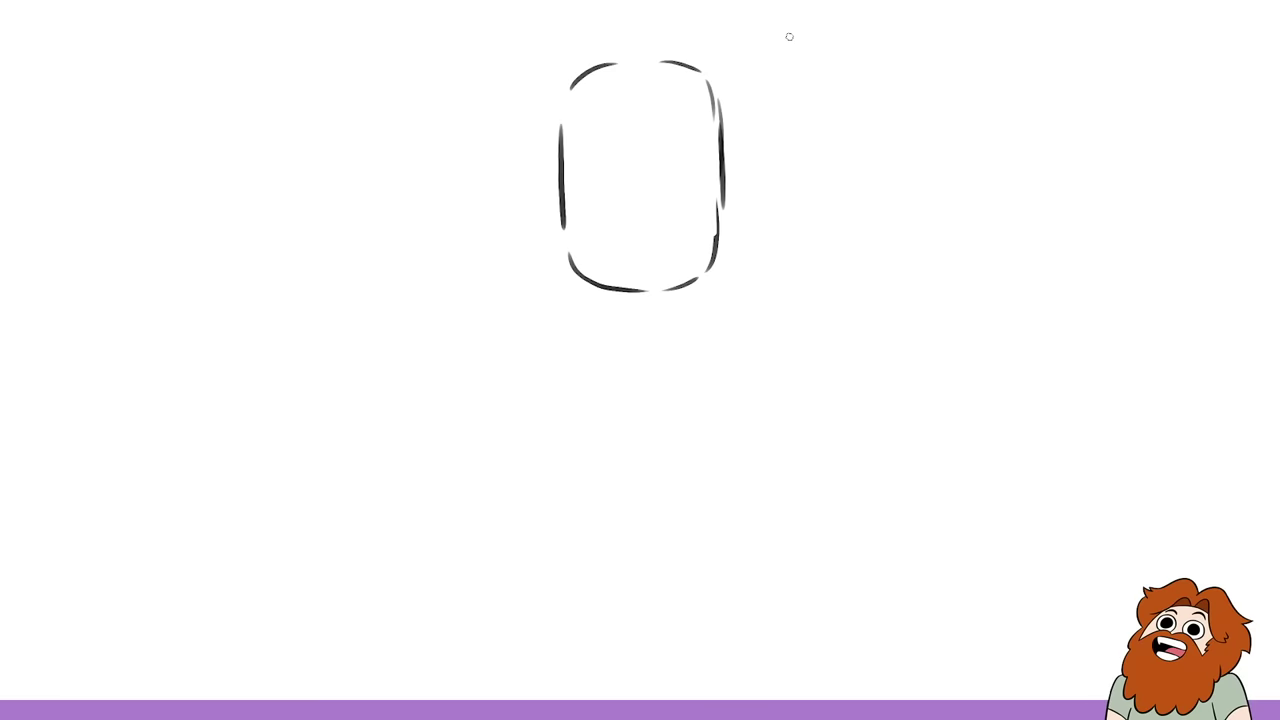
{"action": "mouse_move", "coordinate": [570, 155]}
{"action": "left_mouse_down"}
{"action": "mouse_move", "coordinate": [571, 198]}
{"action": "mouse_move", "coordinate": [617, 152]}
{"action": "mouse_move", "coordinate": [622, 203]}
{"action": "left_mouse_up"}
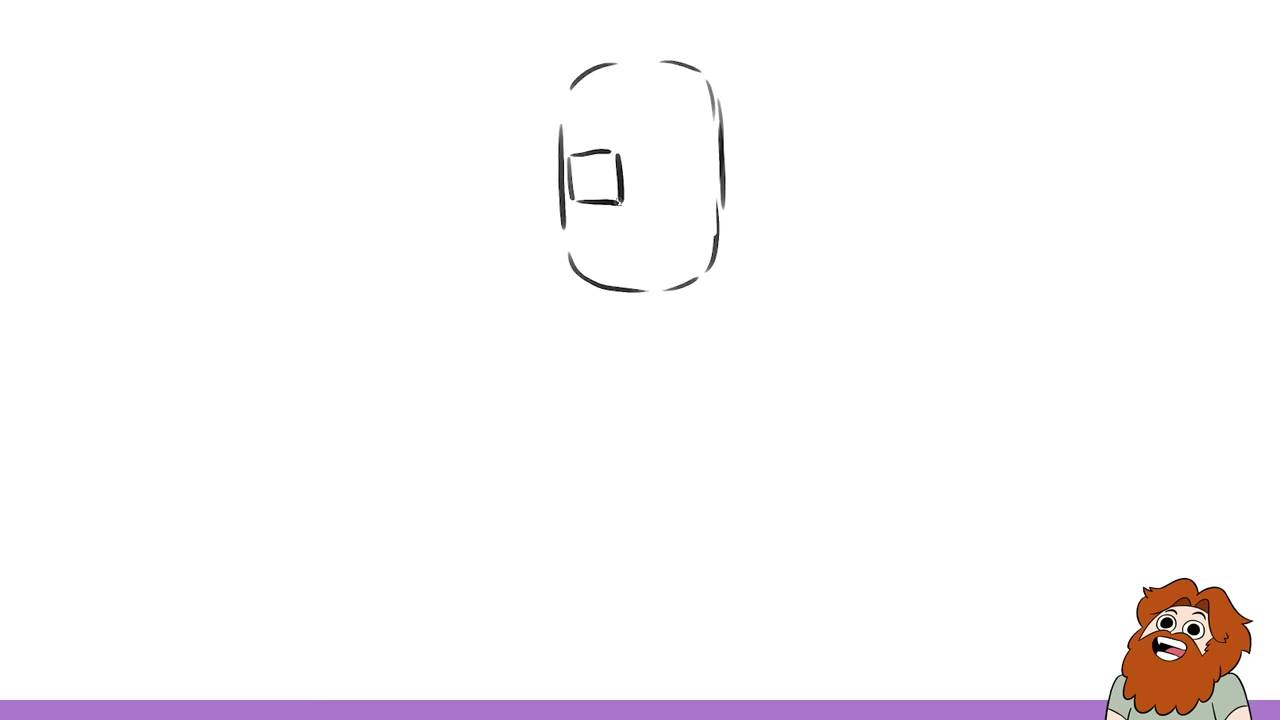
{"action": "mouse_move", "coordinate": [651, 150]}
{"action": "left_mouse_down"}
{"action": "mouse_move", "coordinate": [651, 199]}
{"action": "mouse_move", "coordinate": [707, 147]}
{"action": "mouse_move", "coordinate": [706, 199]}
{"action": "left_mouse_up"}
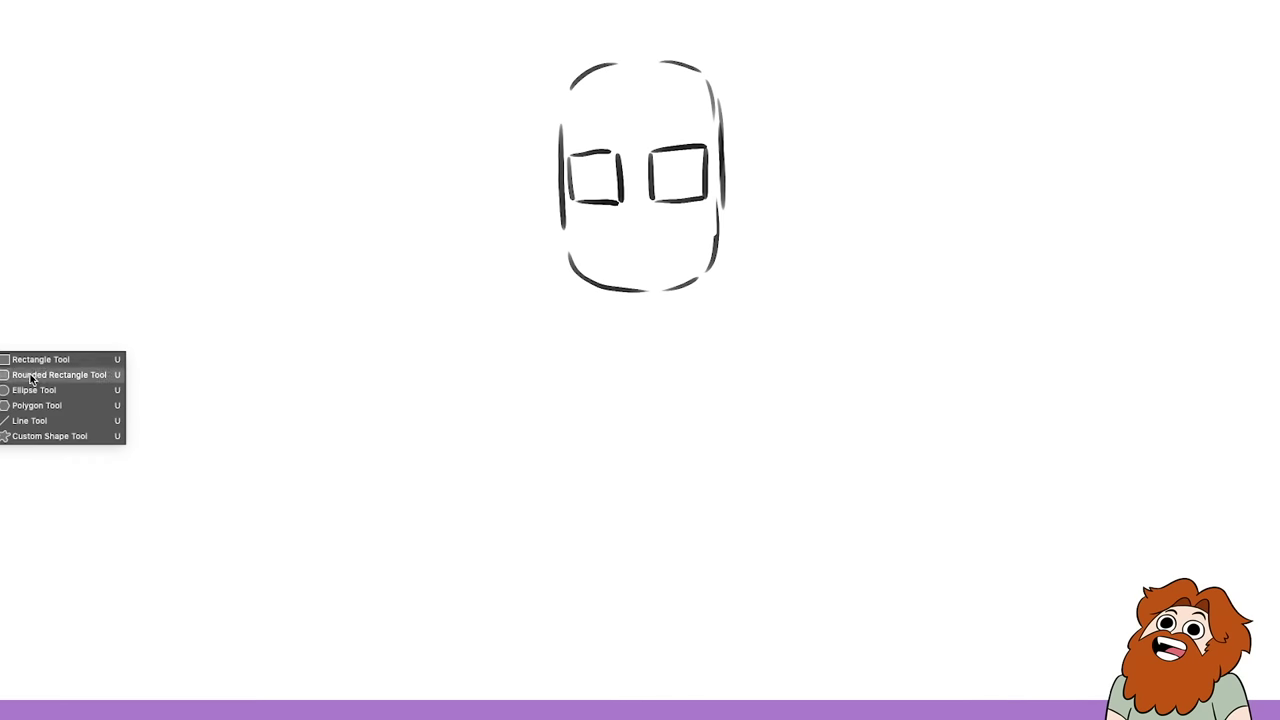
Draw a solid black blob custom shape as the body and shift it left under the head.
{"action": "left_click", "coordinate": [55, 436]}
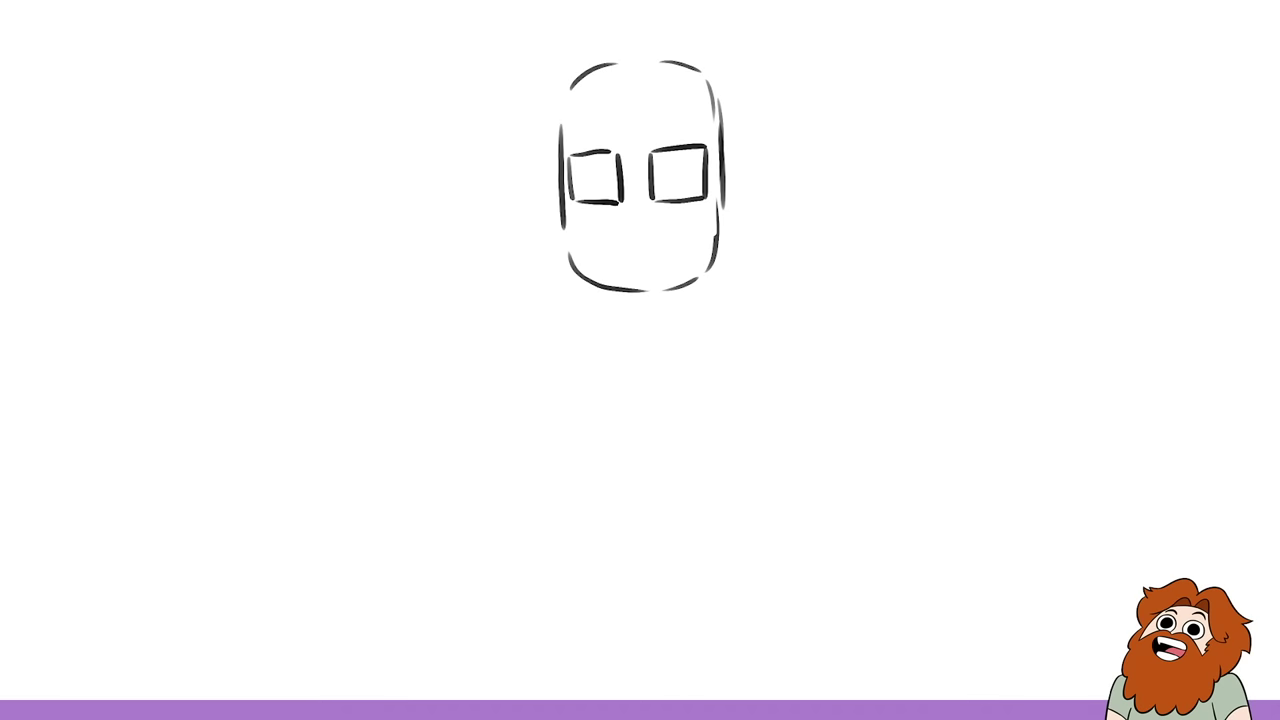
{"action": "left_click", "coordinate": [500, 0]}
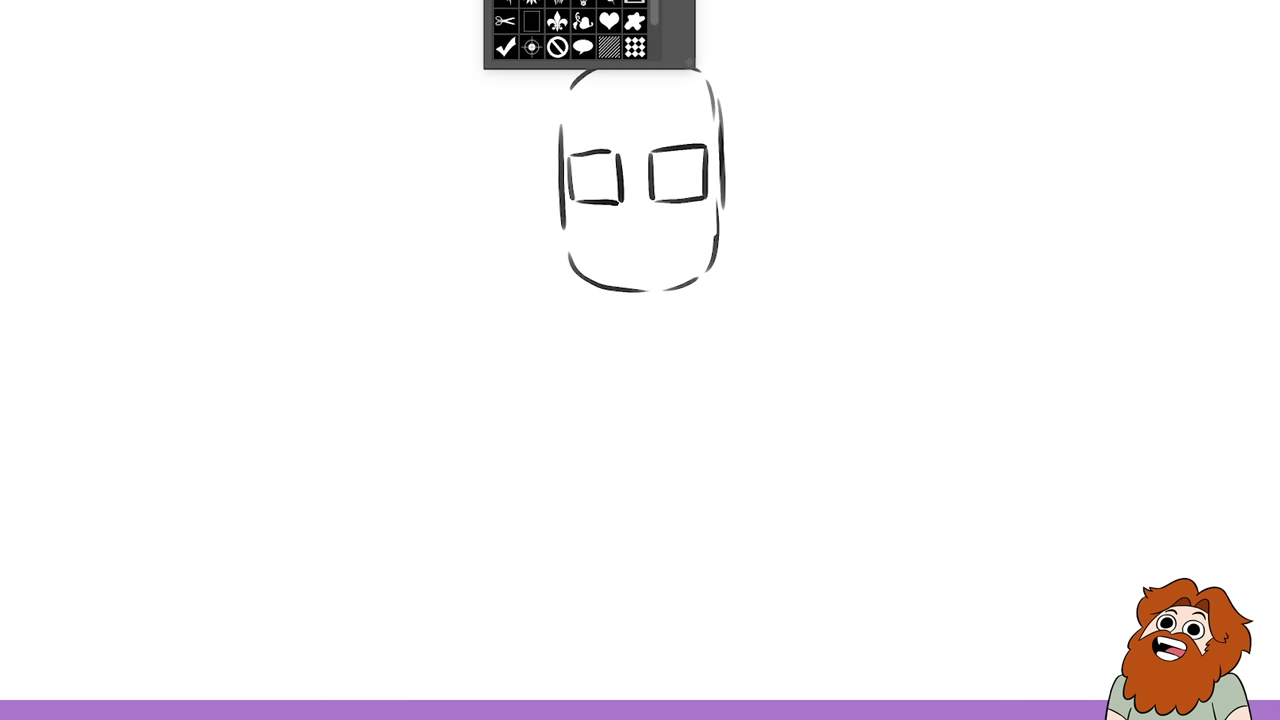
{"action": "left_click_drag", "start_coordinate": [656, 2], "coordinate": [656, 30]}
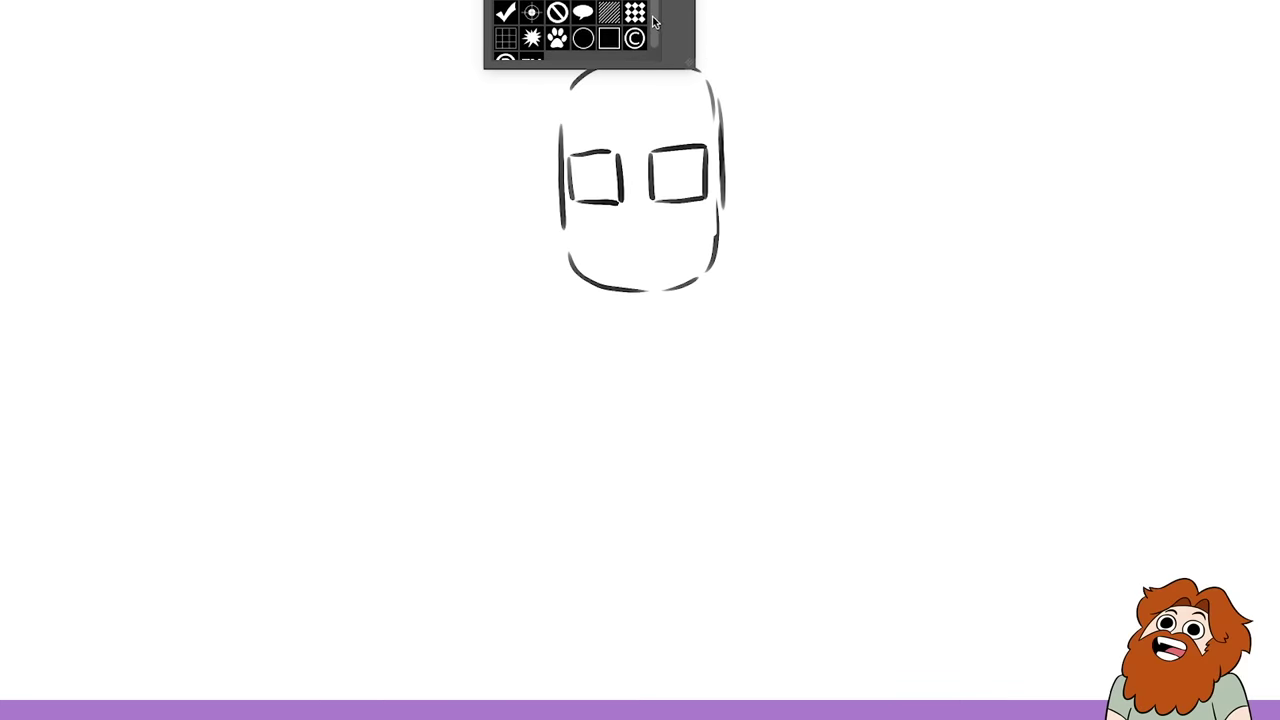
{"action": "mouse_move", "coordinate": [634, 298]}
{"action": "left_mouse_down"}
{"action": "mouse_move", "coordinate": [690, 413]}
{"action": "mouse_move", "coordinate": [968, 636]}
{"action": "mouse_move", "coordinate": [1008, 652]}
{"action": "left_mouse_up"}
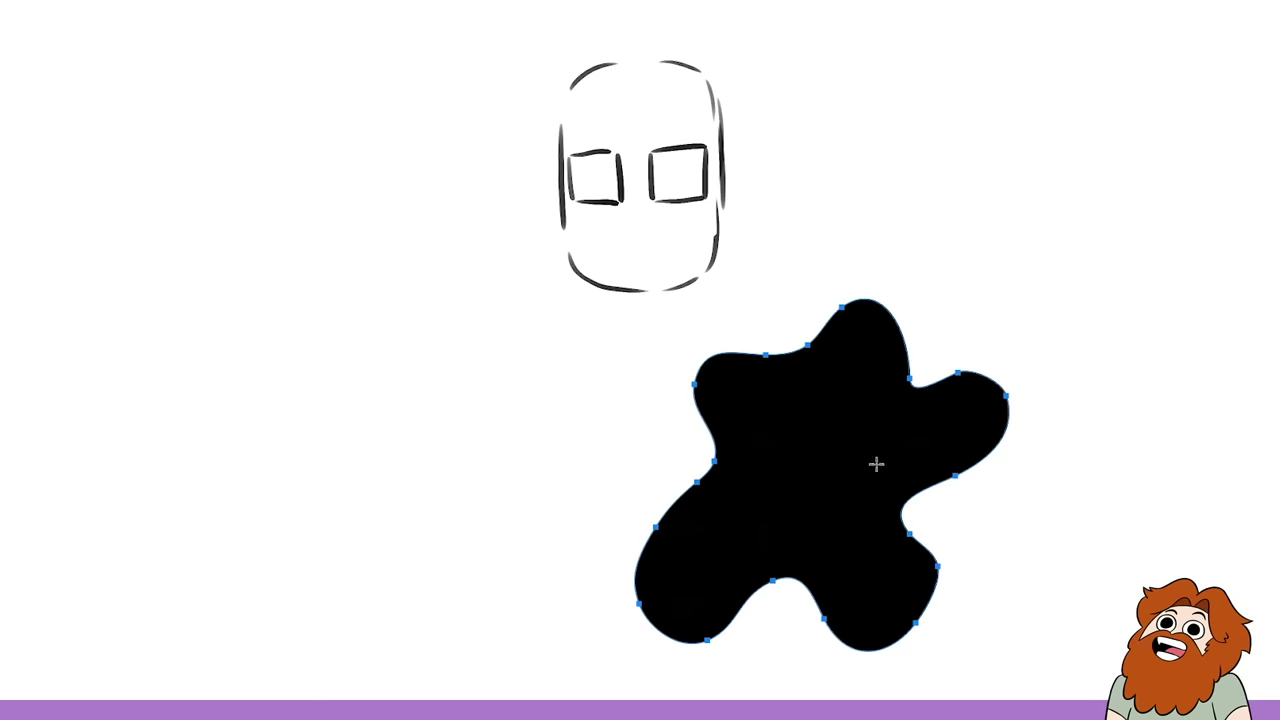
{"action": "key", "text": "v"}
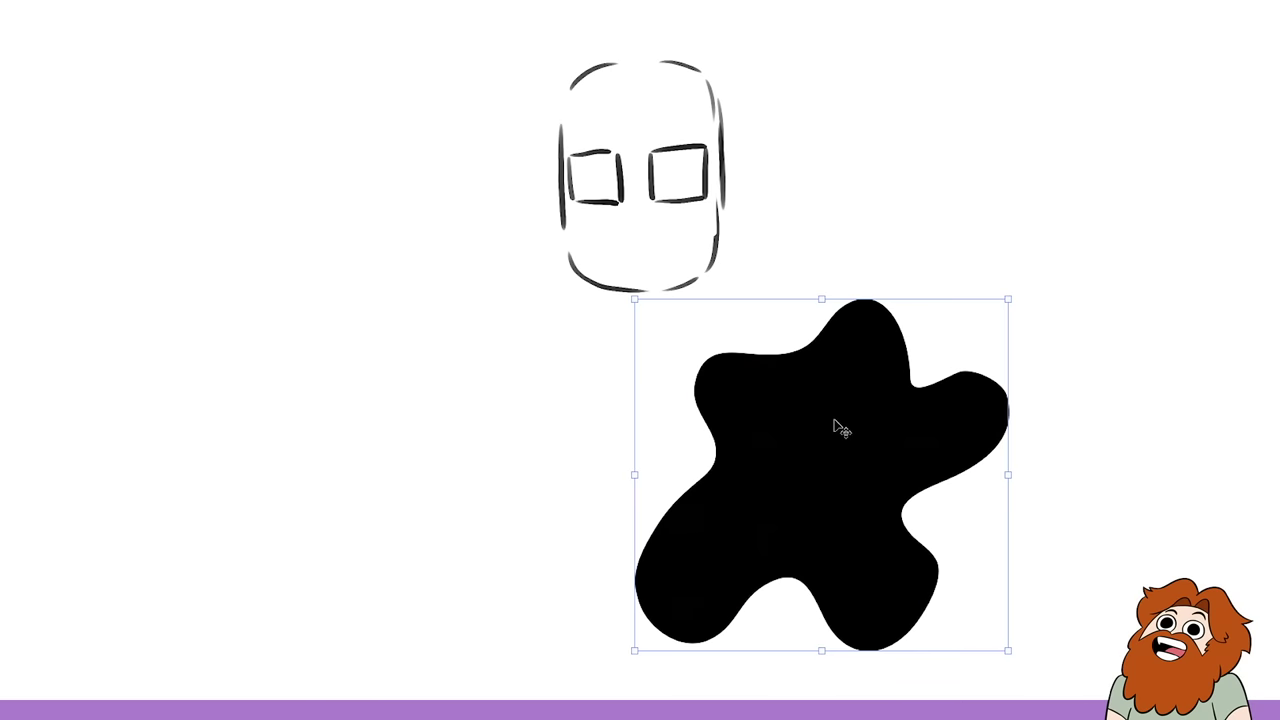
{"action": "key", "text": "u"}
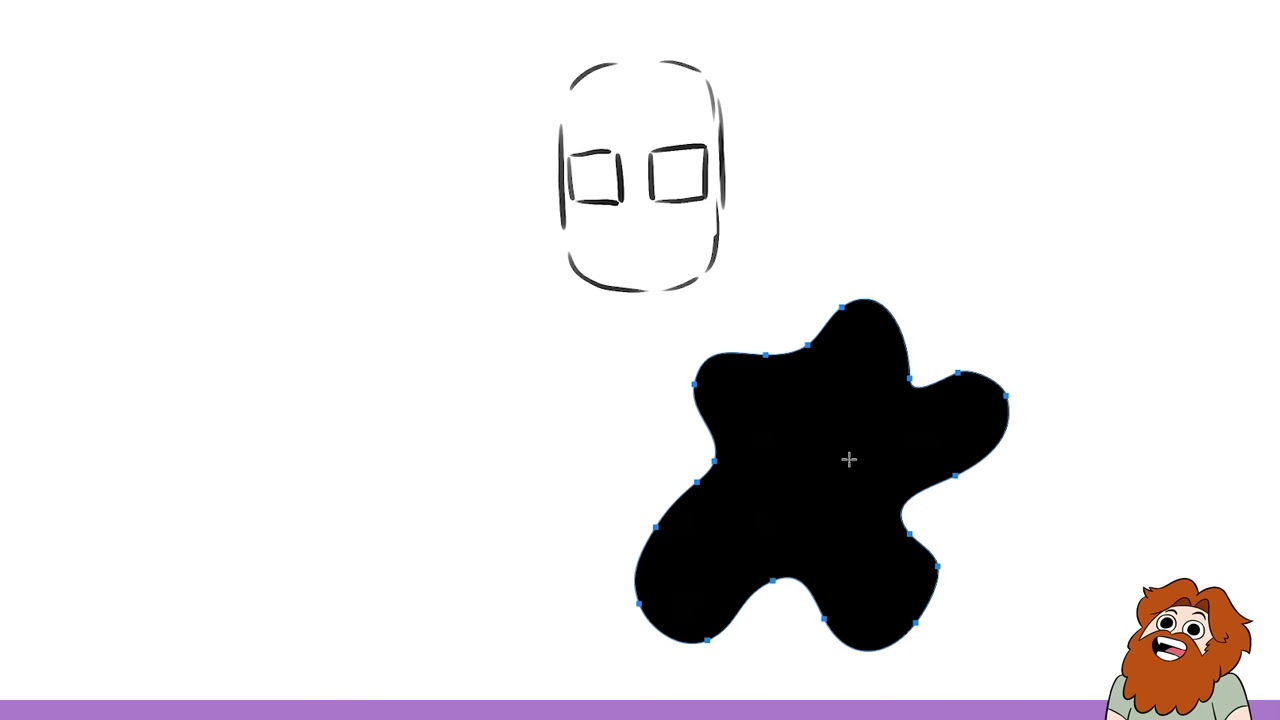
{"action": "key", "text": "v"}
{"action": "left_click_drag", "start_coordinate": [860, 416], "coordinate": [646, 409]}
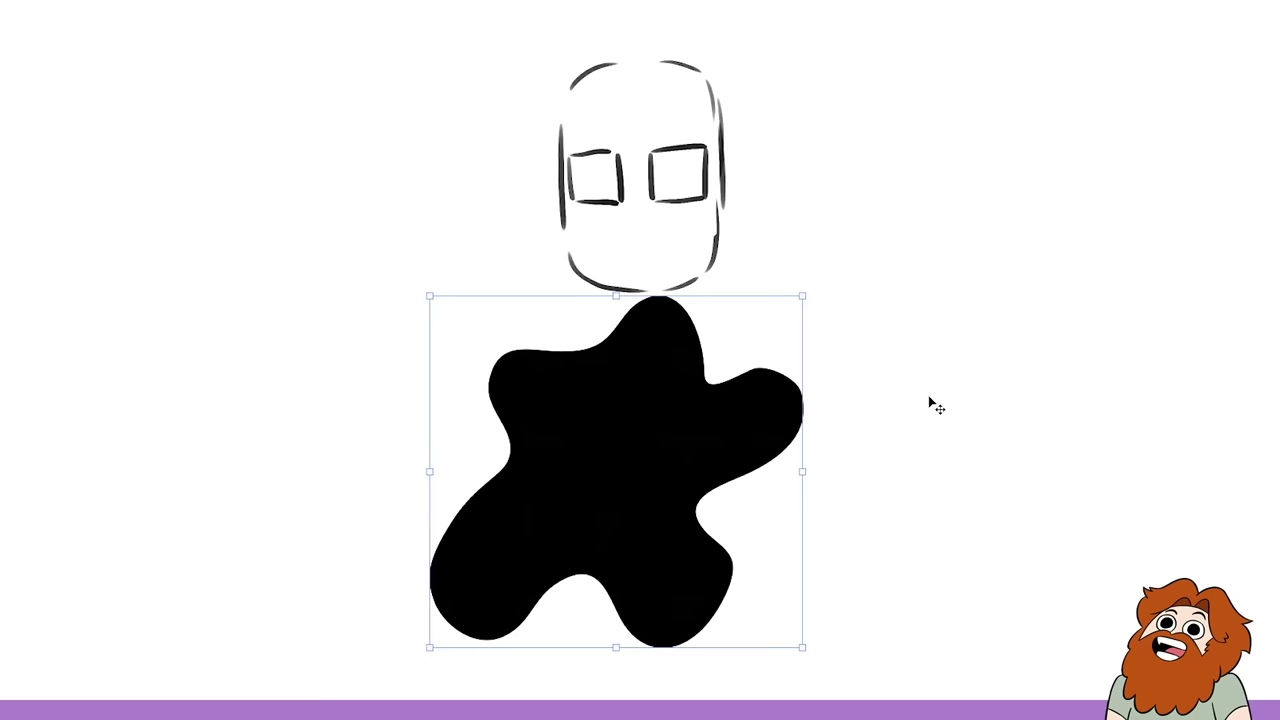
Brush eyebrows above both lenses, a nose and a mouth onto the face.
{"action": "left_click", "coordinate": [15, 138]}
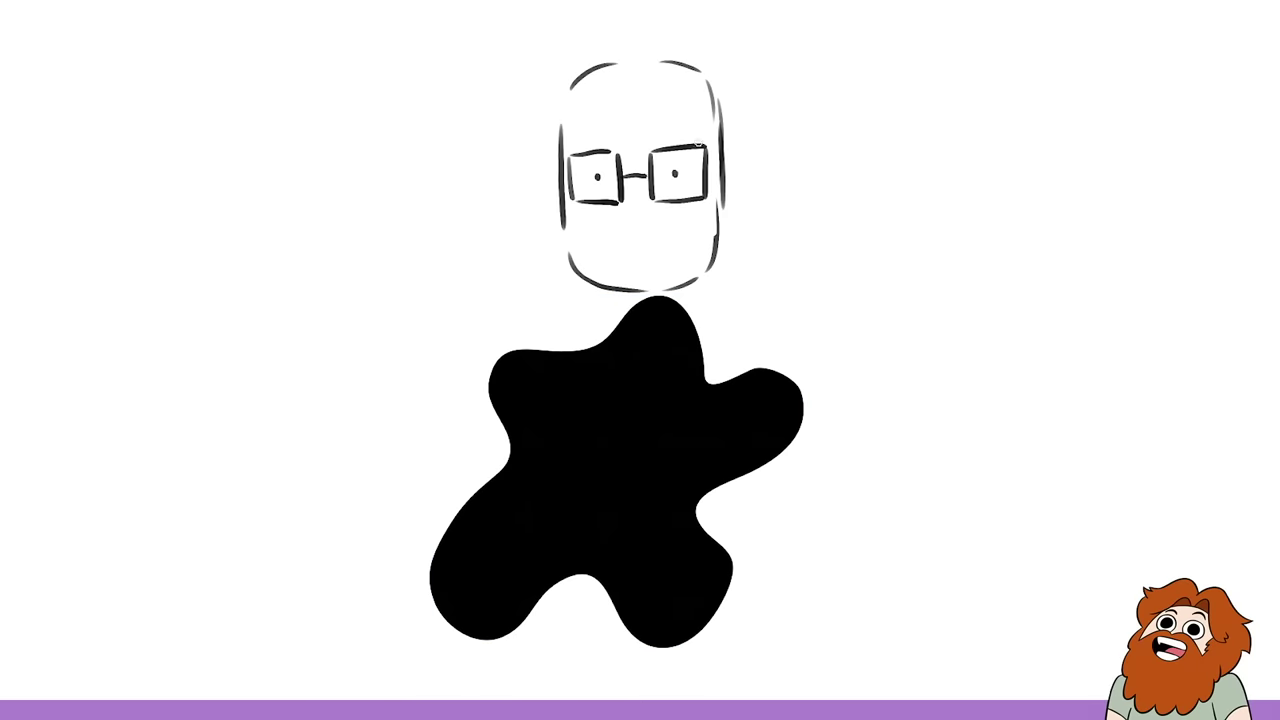
{"action": "left_click_drag", "start_coordinate": [652, 141], "coordinate": [680, 141]}
{"action": "left_click_drag", "start_coordinate": [580, 142], "coordinate": [615, 138]}
{"action": "left_click_drag", "start_coordinate": [636, 222], "coordinate": [662, 219]}
{"action": "left_click_drag", "start_coordinate": [608, 251], "coordinate": [668, 247]}
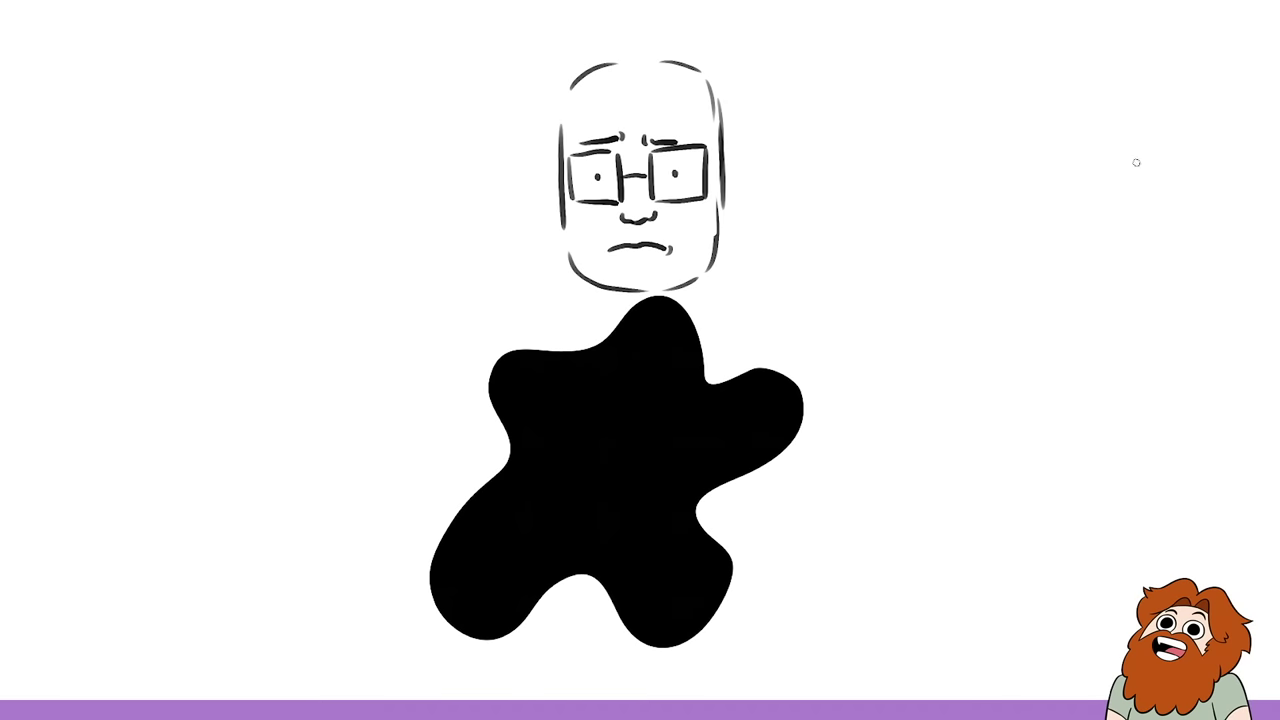
Erase the old pupil dots and draw eyelids and pupils inside both lenses.
{"action": "left_click", "coordinate": [676, 174]}
{"action": "left_click", "coordinate": [599, 175]}
{"action": "left_click_drag", "start_coordinate": [677, 314], "coordinate": [749, 326]}
{"action": "mouse_move", "coordinate": [690, 373]}
{"action": "left_mouse_down"}
{"action": "mouse_move", "coordinate": [750, 368]}
{"action": "mouse_move", "coordinate": [740, 318]}
{"action": "mouse_move", "coordinate": [714, 350]}
{"action": "left_mouse_up"}
{"action": "mouse_move", "coordinate": [756, 312]}
{"action": "left_mouse_down"}
{"action": "mouse_move", "coordinate": [776, 336]}
{"action": "mouse_move", "coordinate": [766, 344]}
{"action": "left_mouse_up"}
{"action": "left_click_drag", "start_coordinate": [480, 352], "coordinate": [550, 320]}
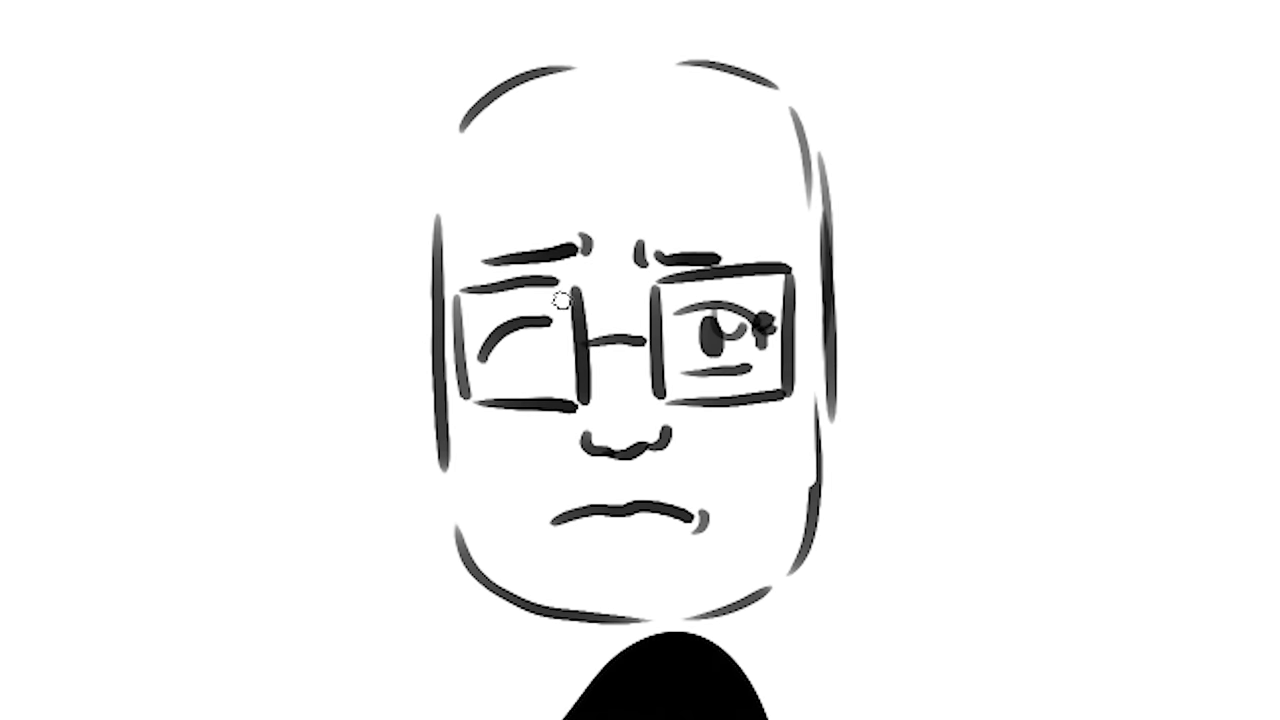
{"action": "mouse_move", "coordinate": [546, 336]}
{"action": "left_mouse_down"}
{"action": "mouse_move", "coordinate": [513, 343]}
{"action": "mouse_move", "coordinate": [560, 380]}
{"action": "left_mouse_up"}
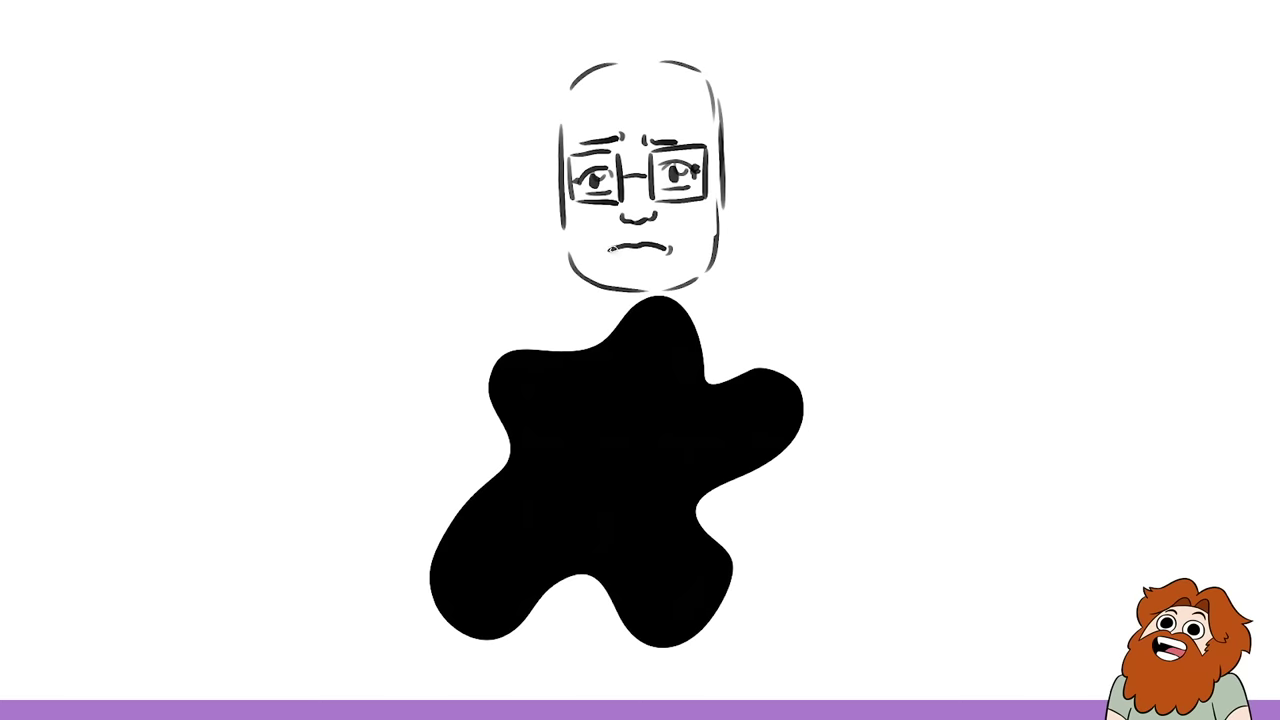
Add a chin curve, cheek lines, ears on both sides and wavy hair across the top.
{"action": "left_click_drag", "start_coordinate": [614, 282], "coordinate": [668, 286]}
{"action": "left_click_drag", "start_coordinate": [708, 216], "coordinate": [696, 240]}
{"action": "left_click_drag", "start_coordinate": [581, 230], "coordinate": [584, 246]}
{"action": "mouse_move", "coordinate": [722, 187]}
{"action": "left_mouse_down"}
{"action": "mouse_move", "coordinate": [737, 192]}
{"action": "mouse_move", "coordinate": [733, 208]}
{"action": "left_mouse_up"}
{"action": "left_click_drag", "start_coordinate": [558, 196], "coordinate": [557, 230]}
{"action": "mouse_move", "coordinate": [576, 73]}
{"action": "left_mouse_down"}
{"action": "mouse_move", "coordinate": [584, 52]}
{"action": "mouse_move", "coordinate": [633, 44]}
{"action": "mouse_move", "coordinate": [704, 62]}
{"action": "mouse_move", "coordinate": [722, 80]}
{"action": "mouse_move", "coordinate": [728, 174]}
{"action": "left_mouse_up"}
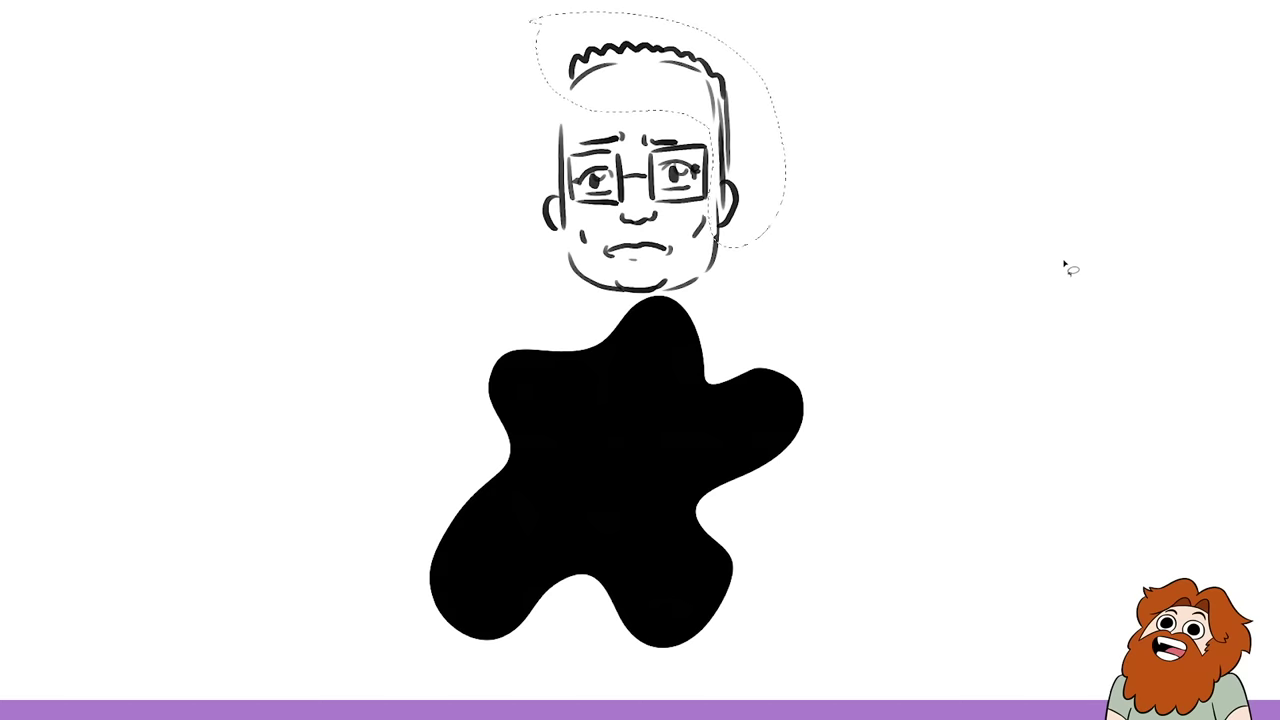
Free-transform the selected hair section, enlarging it and moving it up-left onto the head.
{"action": "key", "text": "ctrl+t"}
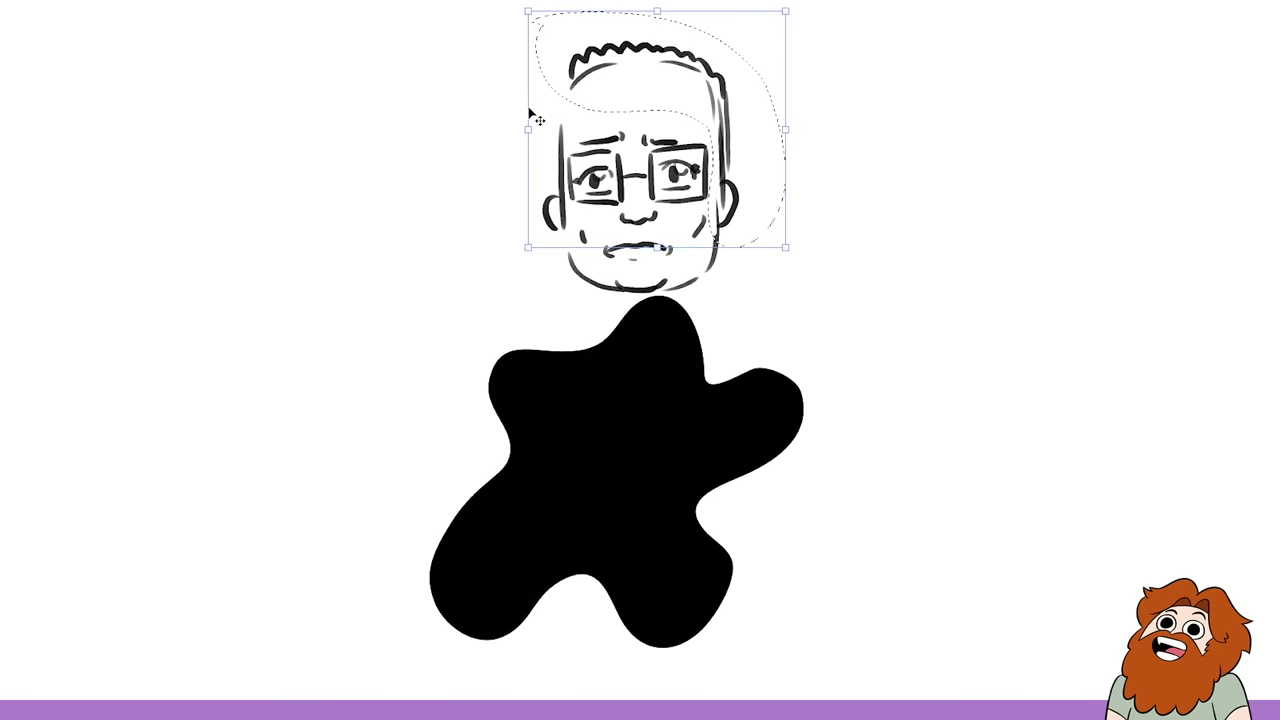
{"action": "left_click_drag", "start_coordinate": [786, 247], "coordinate": [838, 279]}
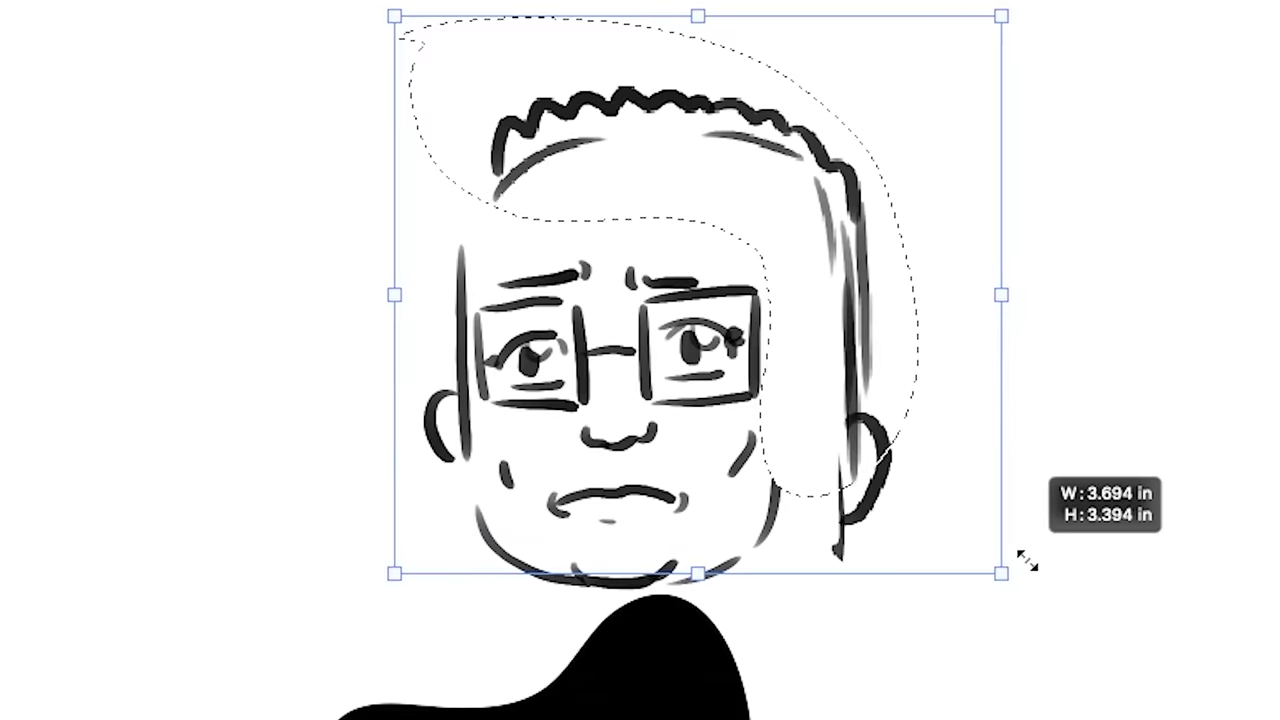
{"action": "left_click_drag", "start_coordinate": [1027, 563], "coordinate": [1141, 640]}
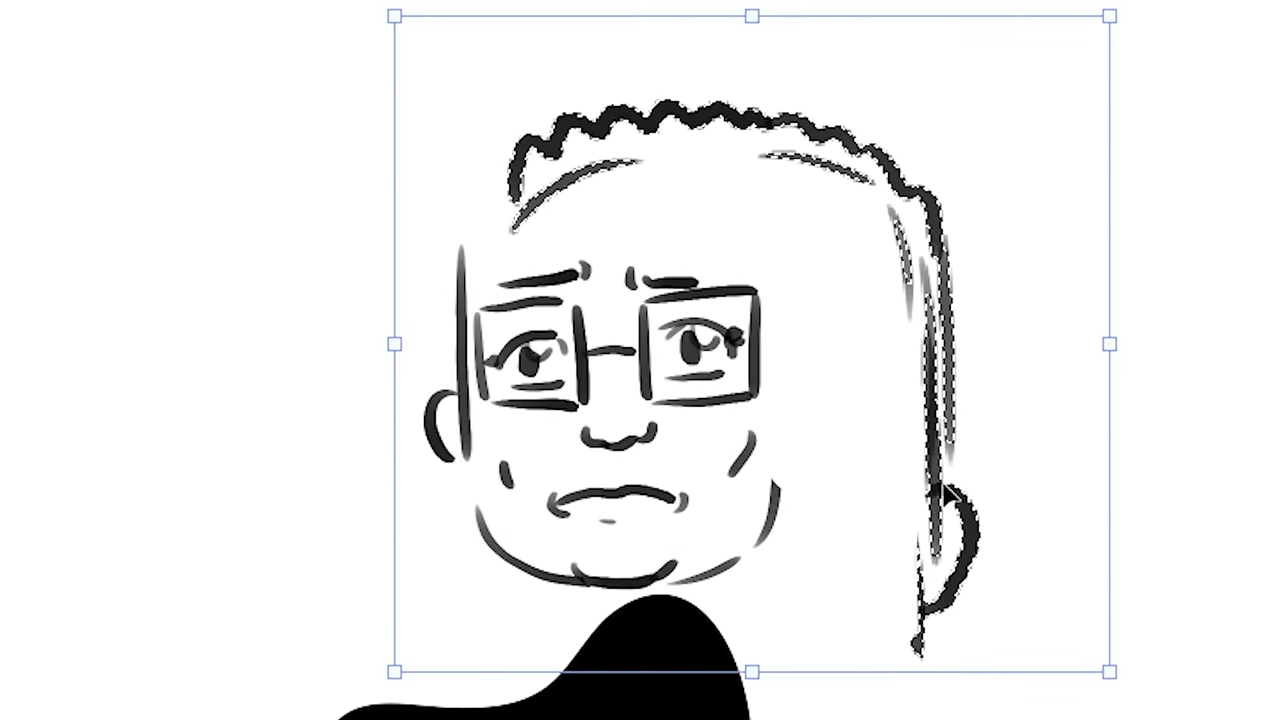
{"action": "left_click_drag", "start_coordinate": [978, 478], "coordinate": [855, 423]}
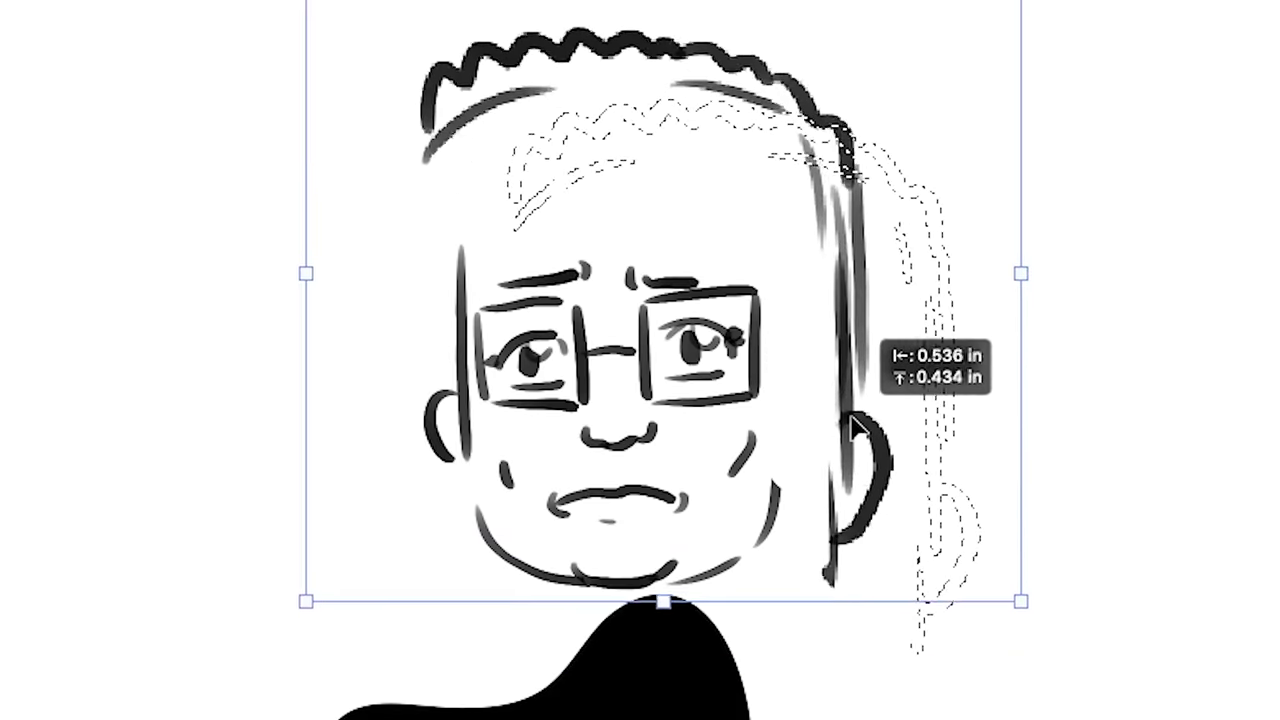
{"action": "mouse_move", "coordinate": [855, 423]}
{"action": "left_mouse_down"}
{"action": "mouse_move", "coordinate": [778, 208]}
{"action": "mouse_move", "coordinate": [788, 193]}
{"action": "left_mouse_up"}
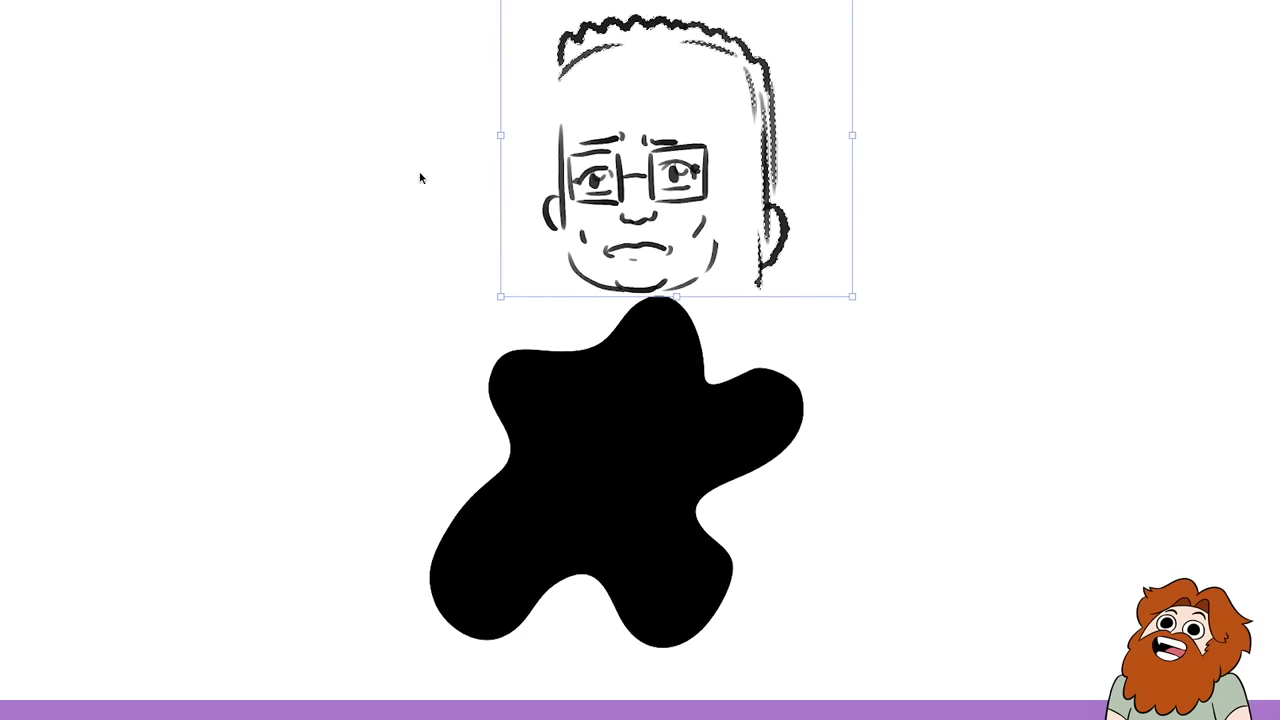
{"action": "key", "text": "p"}
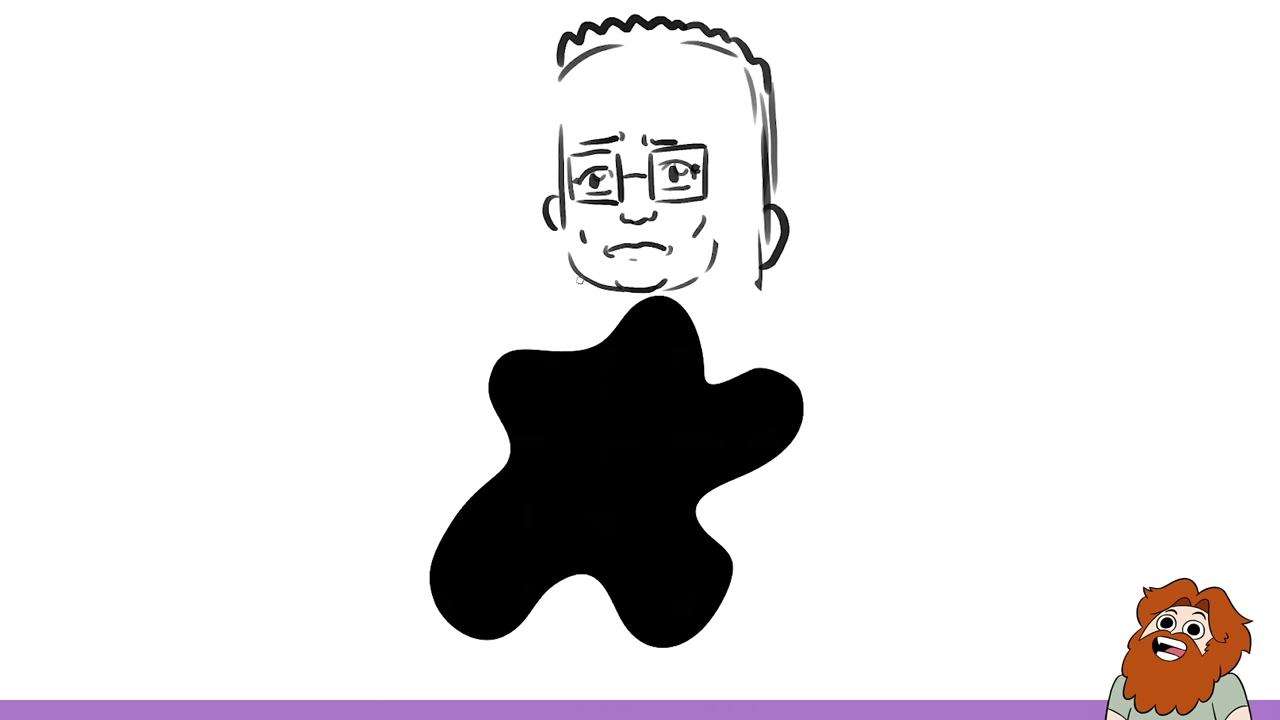
Draw neck lines down to the blob body, the right arm's edges and a left arm stroke.
{"action": "left_click_drag", "start_coordinate": [572, 271], "coordinate": [572, 312]}
{"action": "left_click_drag", "start_coordinate": [757, 283], "coordinate": [761, 358]}
{"action": "left_click_drag", "start_coordinate": [560, 352], "coordinate": [571, 318]}
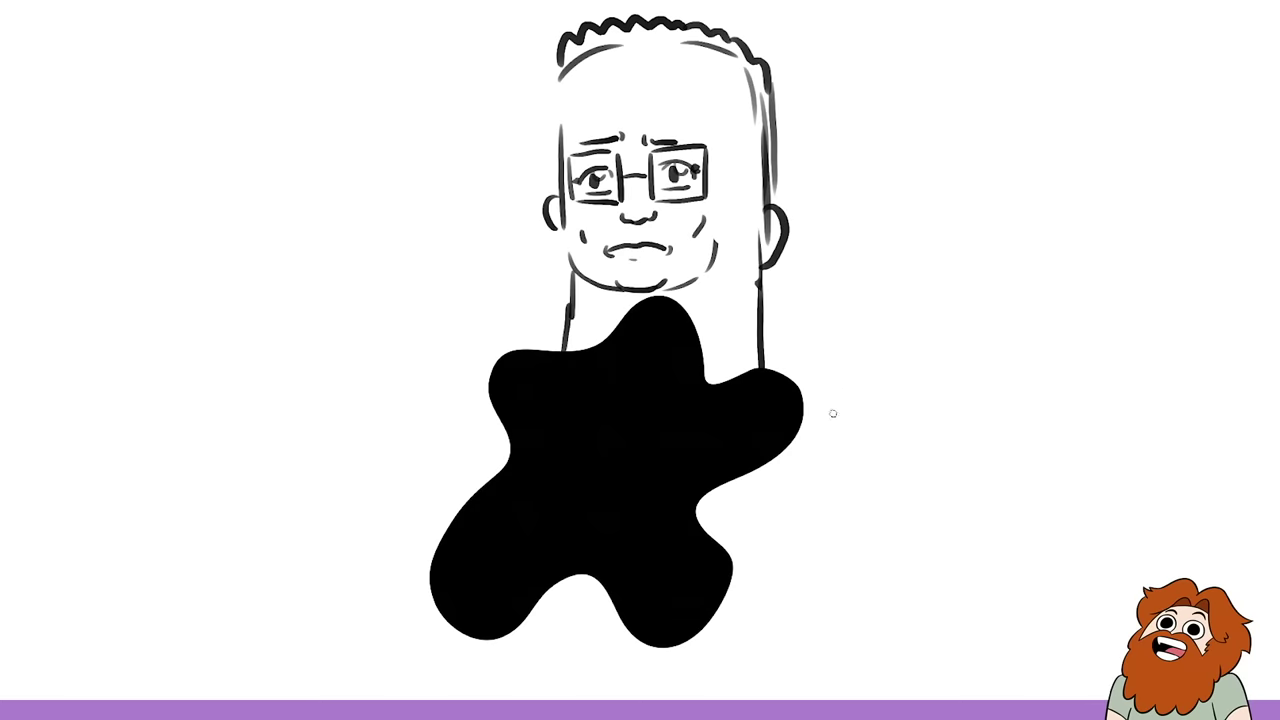
{"action": "left_click_drag", "start_coordinate": [799, 416], "coordinate": [930, 467]}
{"action": "mouse_move", "coordinate": [729, 574]}
{"action": "left_mouse_down"}
{"action": "mouse_move", "coordinate": [952, 590]}
{"action": "mouse_move", "coordinate": [988, 553]}
{"action": "mouse_move", "coordinate": [990, 522]}
{"action": "mouse_move", "coordinate": [942, 463]}
{"action": "left_mouse_up"}
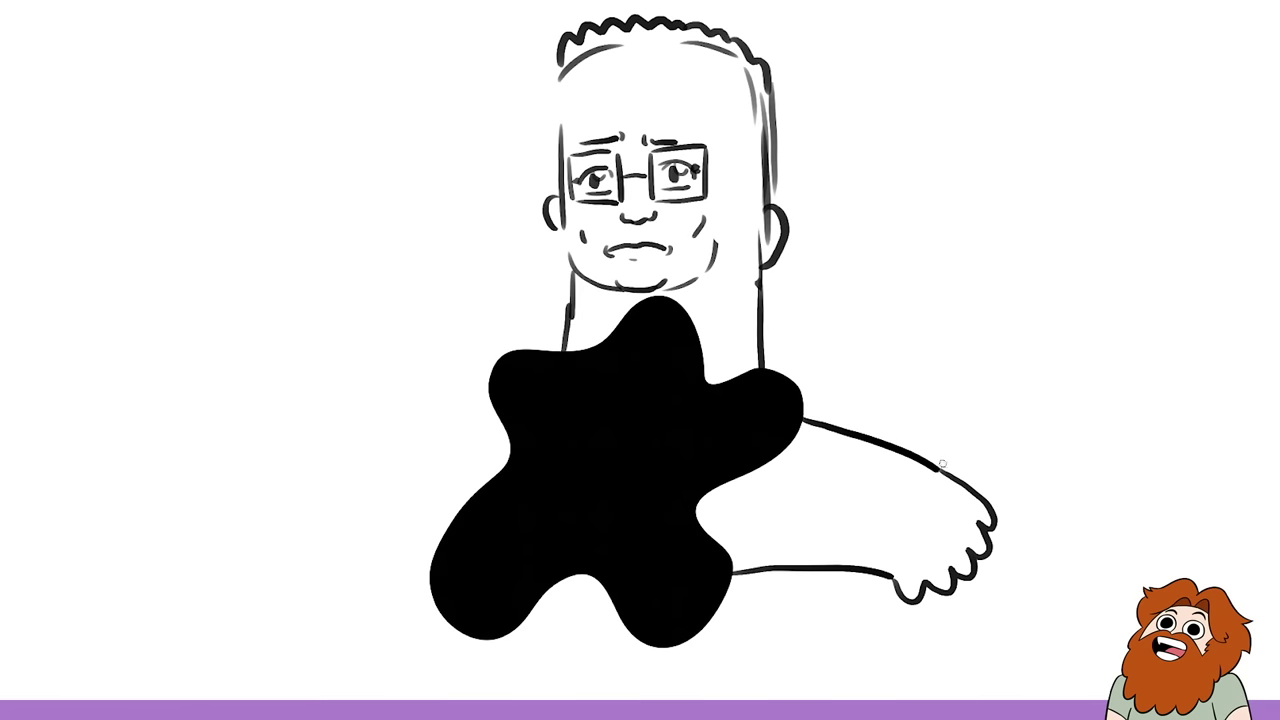
{"action": "left_click_drag", "start_coordinate": [490, 381], "coordinate": [396, 407]}
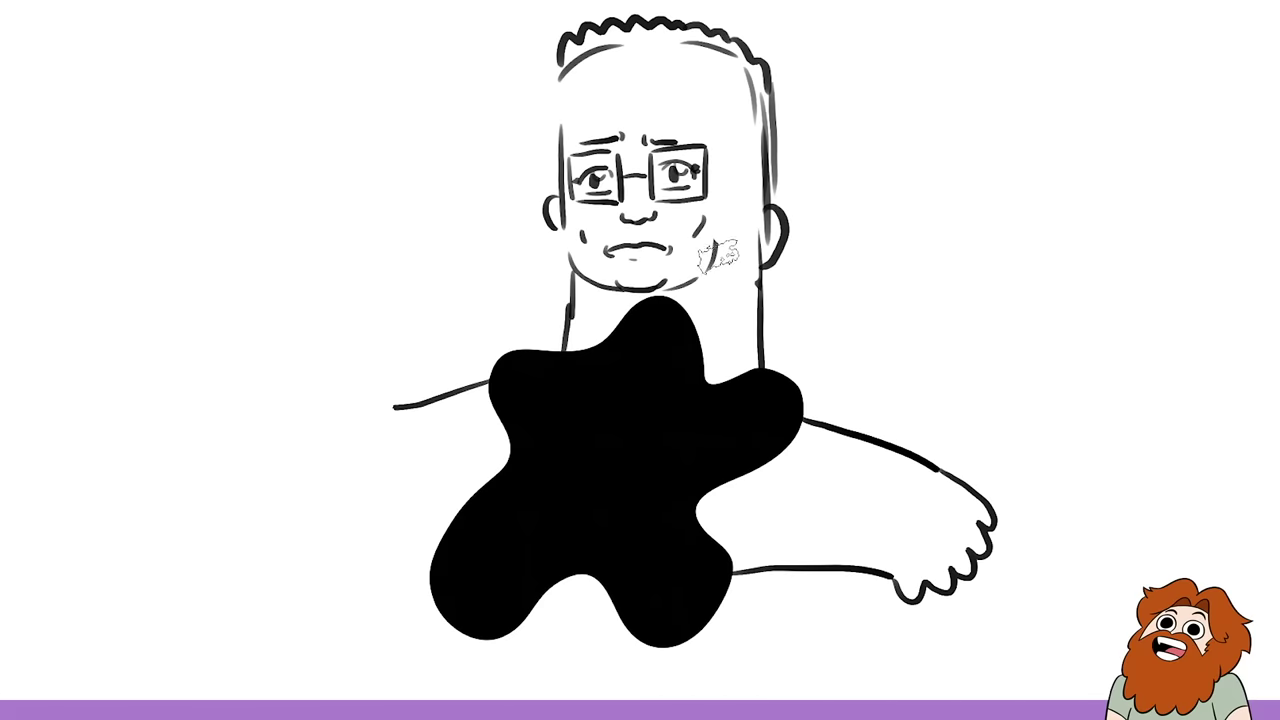
Paint grey watercolour shading over the right cheek, right side of the neck and jawline.
{"action": "scroll", "coordinate": [763, 317], "scroll_direction": "up", "scroll_amount": 3}
{"action": "mouse_move", "coordinate": [712, 400]}
{"action": "left_mouse_down"}
{"action": "mouse_move", "coordinate": [700, 440]}
{"action": "mouse_move", "coordinate": [743, 356]}
{"action": "left_mouse_up"}
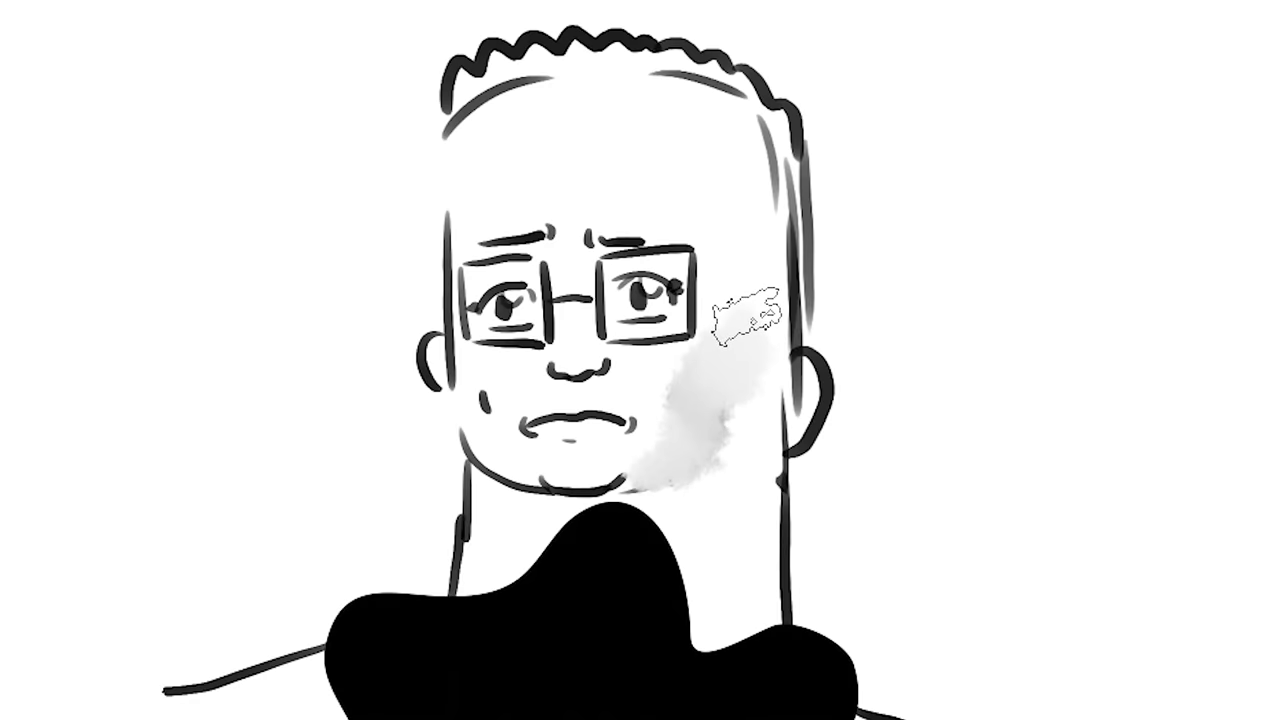
{"action": "left_click_drag", "start_coordinate": [743, 356], "coordinate": [737, 229]}
{"action": "left_click_drag", "start_coordinate": [730, 415], "coordinate": [686, 500]}
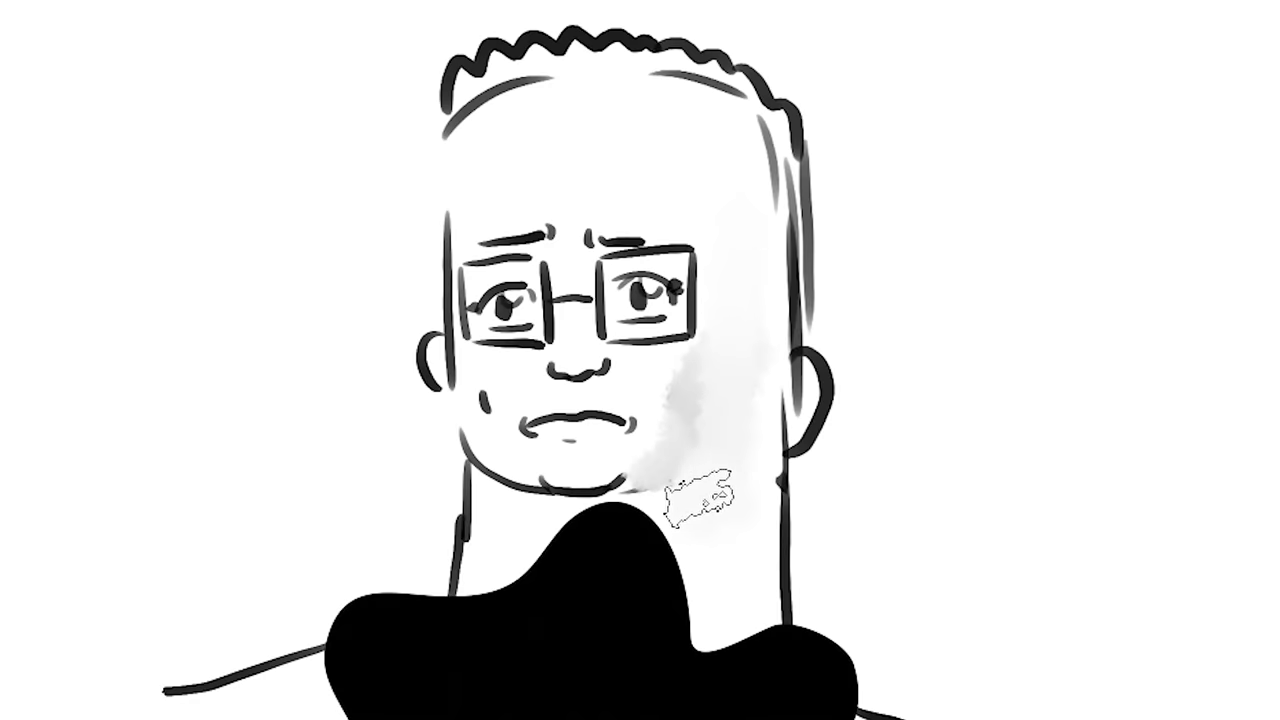
{"action": "mouse_move", "coordinate": [563, 505]}
{"action": "left_mouse_down"}
{"action": "mouse_move", "coordinate": [642, 490]}
{"action": "mouse_move", "coordinate": [500, 500]}
{"action": "mouse_move", "coordinate": [545, 530]}
{"action": "mouse_move", "coordinate": [510, 540]}
{"action": "mouse_move", "coordinate": [515, 515]}
{"action": "mouse_move", "coordinate": [505, 530]}
{"action": "mouse_move", "coordinate": [585, 515]}
{"action": "mouse_move", "coordinate": [490, 490]}
{"action": "mouse_move", "coordinate": [677, 514]}
{"action": "mouse_move", "coordinate": [677, 606]}
{"action": "mouse_move", "coordinate": [714, 509]}
{"action": "mouse_move", "coordinate": [715, 635]}
{"action": "left_mouse_up"}
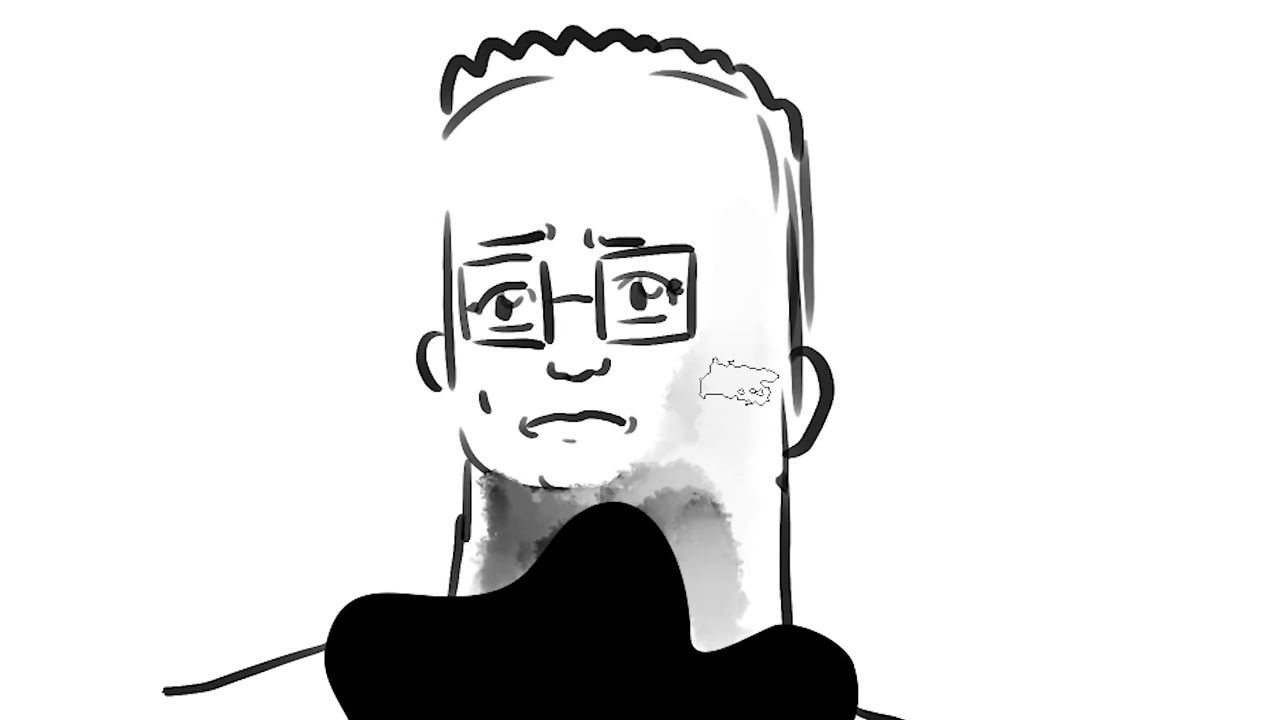
Shade the forehead and hair grey and add a wavy forehead wrinkle above the glasses.
{"action": "mouse_move", "coordinate": [457, 109]}
{"action": "left_mouse_down"}
{"action": "mouse_move", "coordinate": [468, 130]}
{"action": "mouse_move", "coordinate": [457, 194]}
{"action": "mouse_move", "coordinate": [486, 109]}
{"action": "mouse_move", "coordinate": [560, 75]}
{"action": "mouse_move", "coordinate": [655, 66]}
{"action": "mouse_move", "coordinate": [700, 80]}
{"action": "mouse_move", "coordinate": [777, 195]}
{"action": "left_mouse_up"}
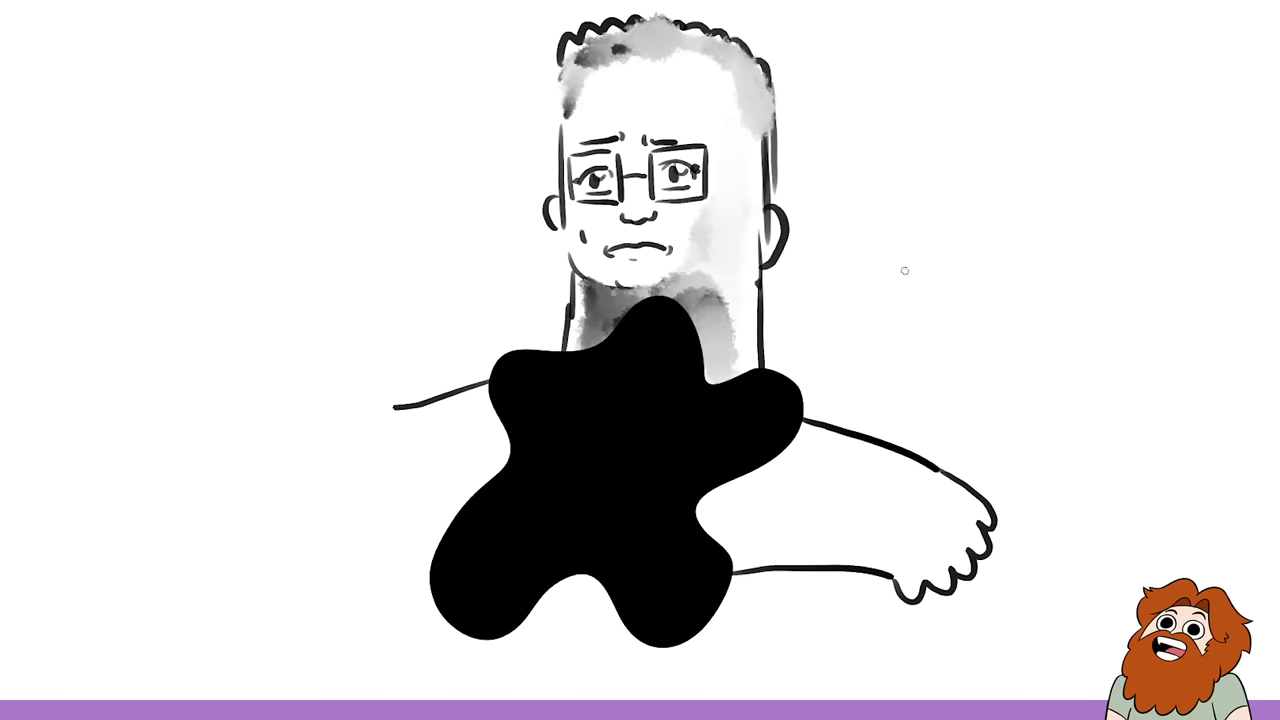
{"action": "left_click_drag", "start_coordinate": [613, 117], "coordinate": [650, 93]}
{"action": "left_click_drag", "start_coordinate": [368, 372], "coordinate": [395, 407]}
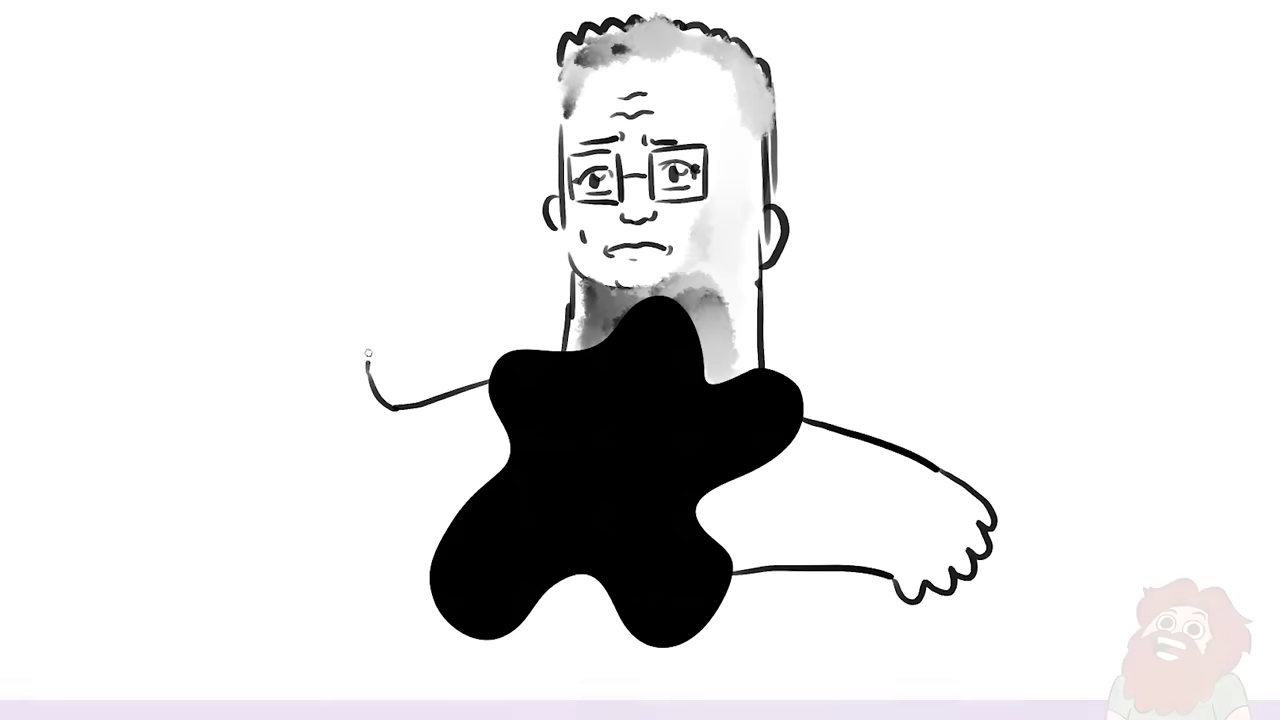
Draw a fingered hand on the left arm, then lasso and shift the nose before deselecting.
{"action": "mouse_move", "coordinate": [368, 361]}
{"action": "left_mouse_down"}
{"action": "mouse_move", "coordinate": [320, 342]}
{"action": "mouse_move", "coordinate": [292, 370]}
{"action": "mouse_move", "coordinate": [300, 432]}
{"action": "mouse_move", "coordinate": [324, 437]}
{"action": "mouse_move", "coordinate": [392, 514]}
{"action": "mouse_move", "coordinate": [455, 520]}
{"action": "left_mouse_up"}
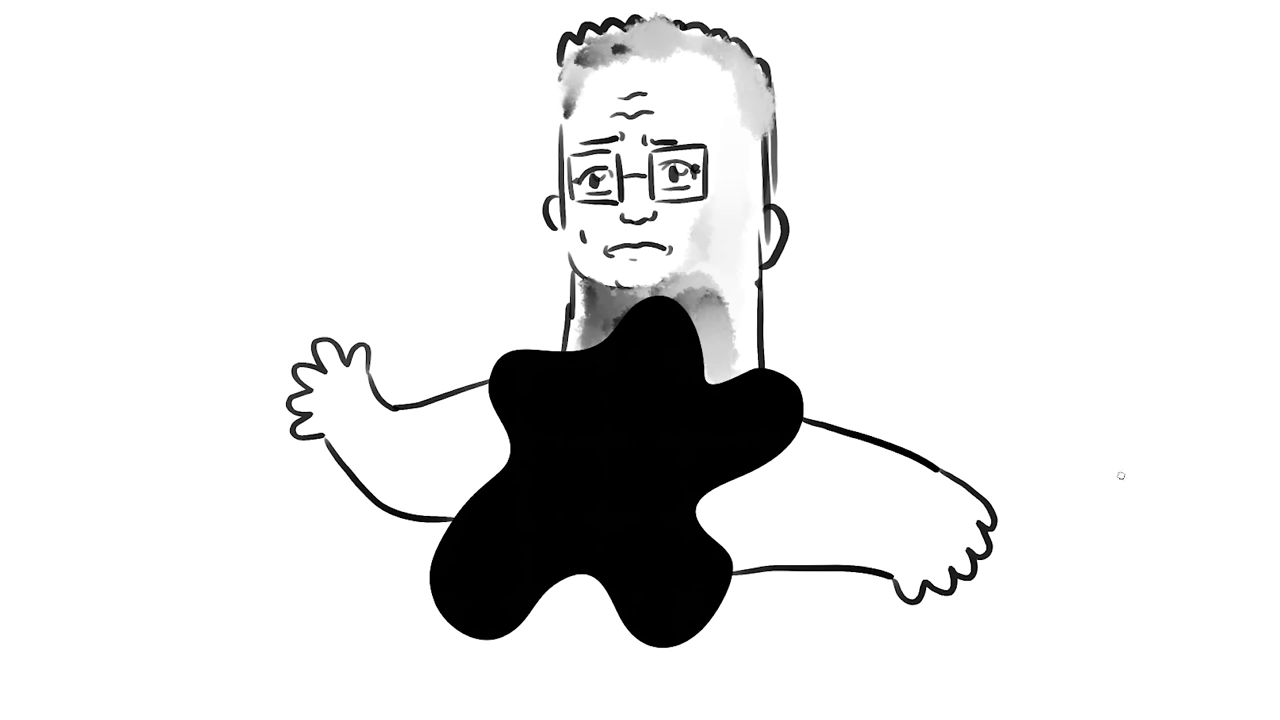
{"action": "key", "text": "l"}
{"action": "key", "text": "v"}
{"action": "key", "text": "l"}
{"action": "key", "text": "ctrl+d"}
{"action": "key", "text": "v"}
Place the squiggle as an arm crease and paste two more copies onto the right arm.
{"action": "mouse_move", "coordinate": [623, 357]}
{"action": "left_mouse_down"}
{"action": "mouse_move", "coordinate": [924, 311]}
{"action": "mouse_move", "coordinate": [808, 477]}
{"action": "left_mouse_up"}
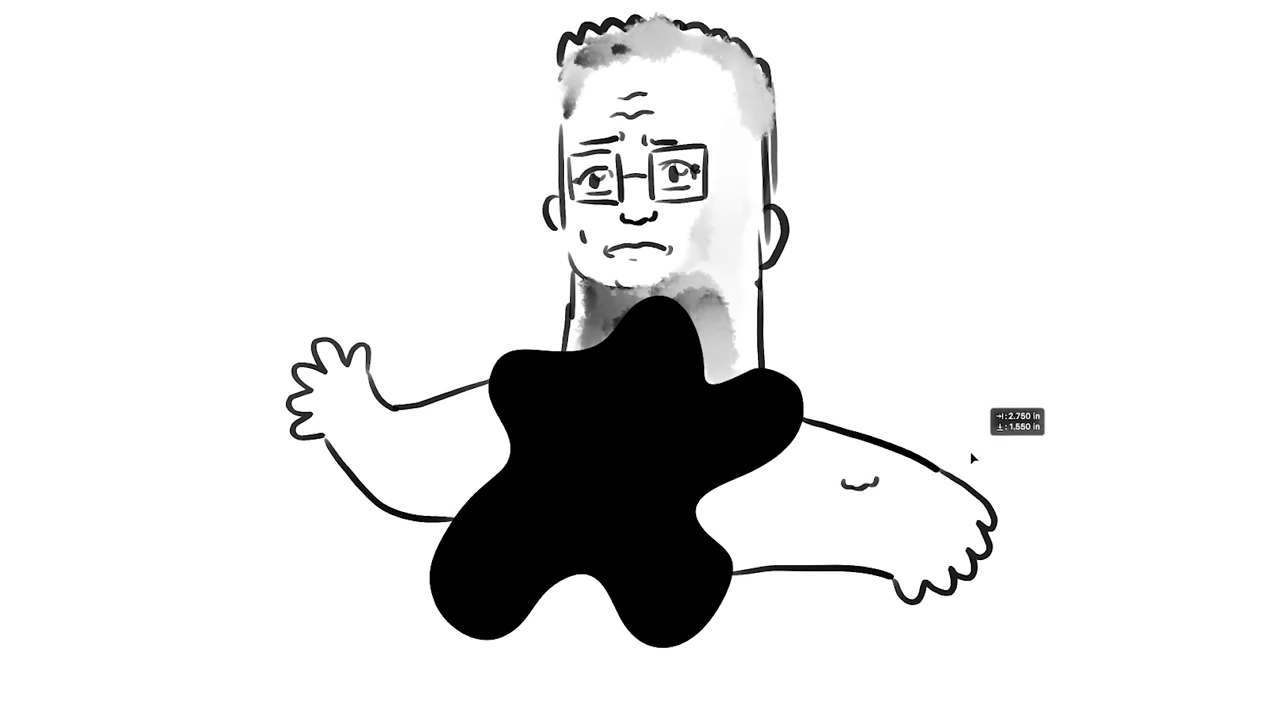
{"action": "left_click_drag", "start_coordinate": [808, 477], "coordinate": [553, 394]}
{"action": "key", "text": "ctrl+v"}
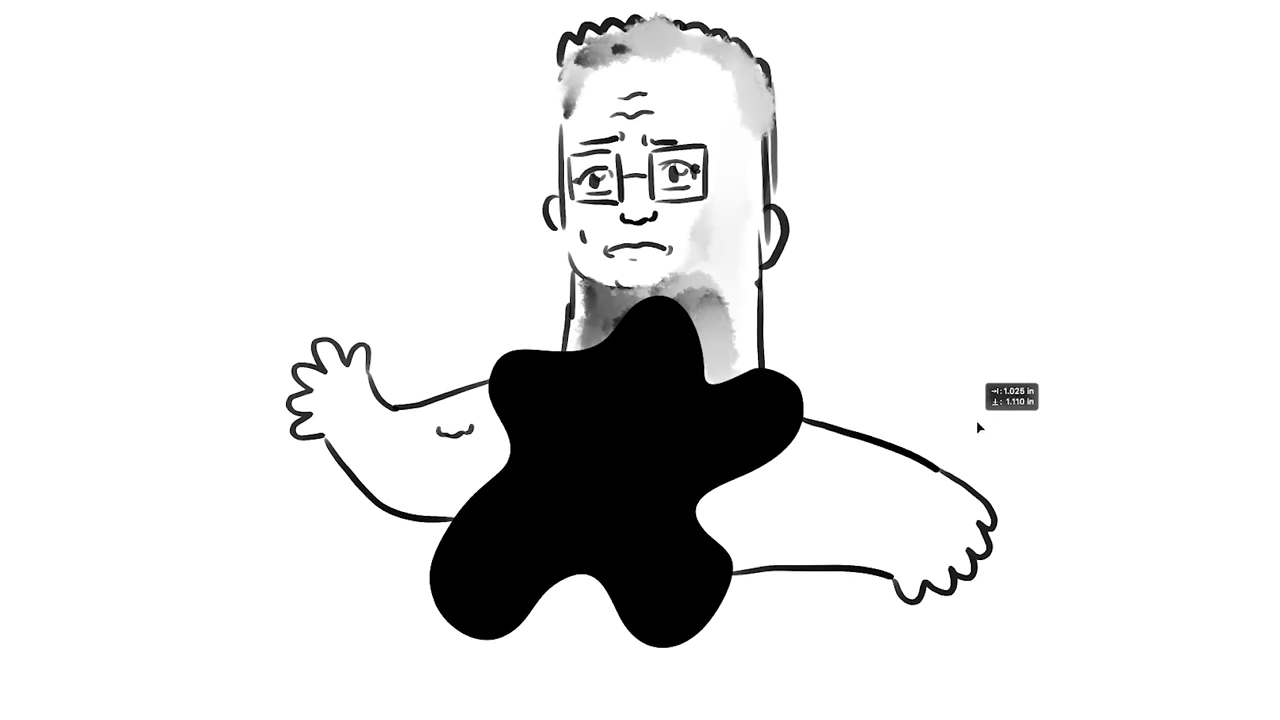
{"action": "left_click_drag", "start_coordinate": [1029, 377], "coordinate": [1067, 450]}
{"action": "key", "text": "ctrl+v"}
{"action": "left_click_drag", "start_coordinate": [929, 267], "coordinate": [932, 119]}
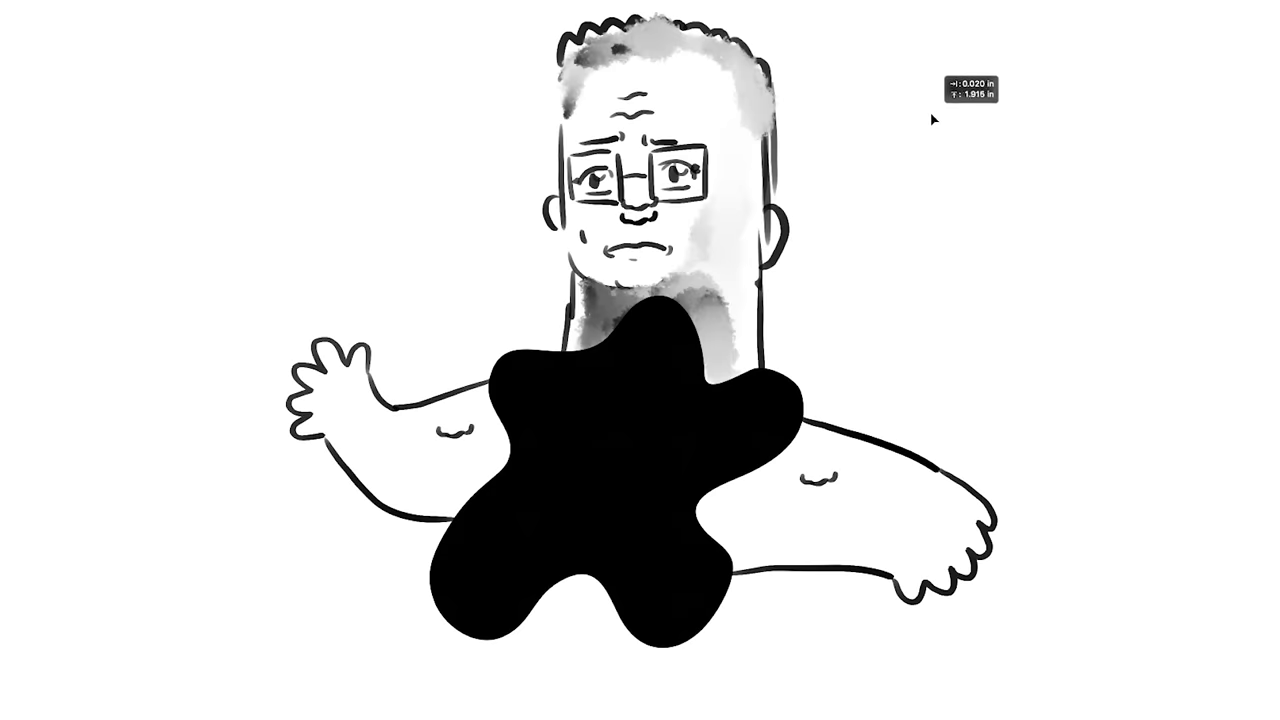
{"action": "left_click_drag", "start_coordinate": [932, 119], "coordinate": [1030, 415]}
Paste further squiggle copies onto the left arm as skin folds.
{"action": "key", "text": "ctrl+v"}
{"action": "left_click_drag", "start_coordinate": [1043, 329], "coordinate": [850, 430]}
{"action": "key", "text": "ctrl+a"}
{"action": "key", "text": "ctrl+shift+a"}
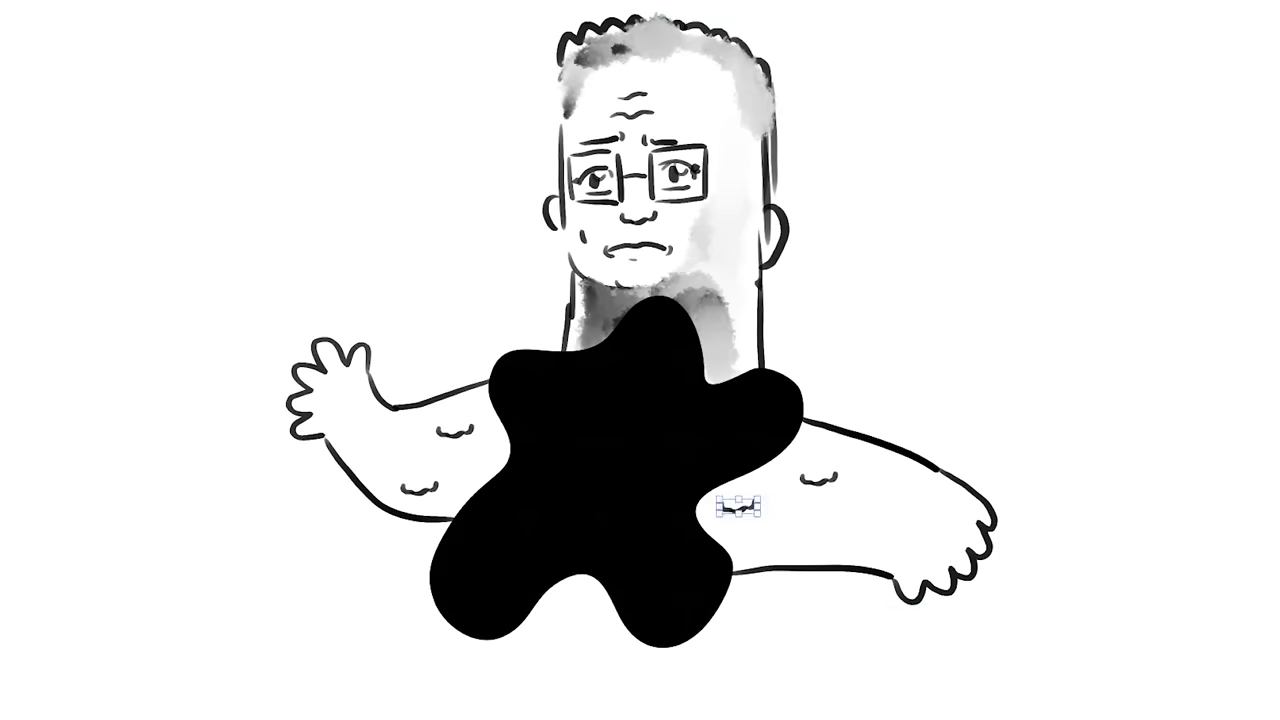
{"action": "key", "text": "ctrl+v"}
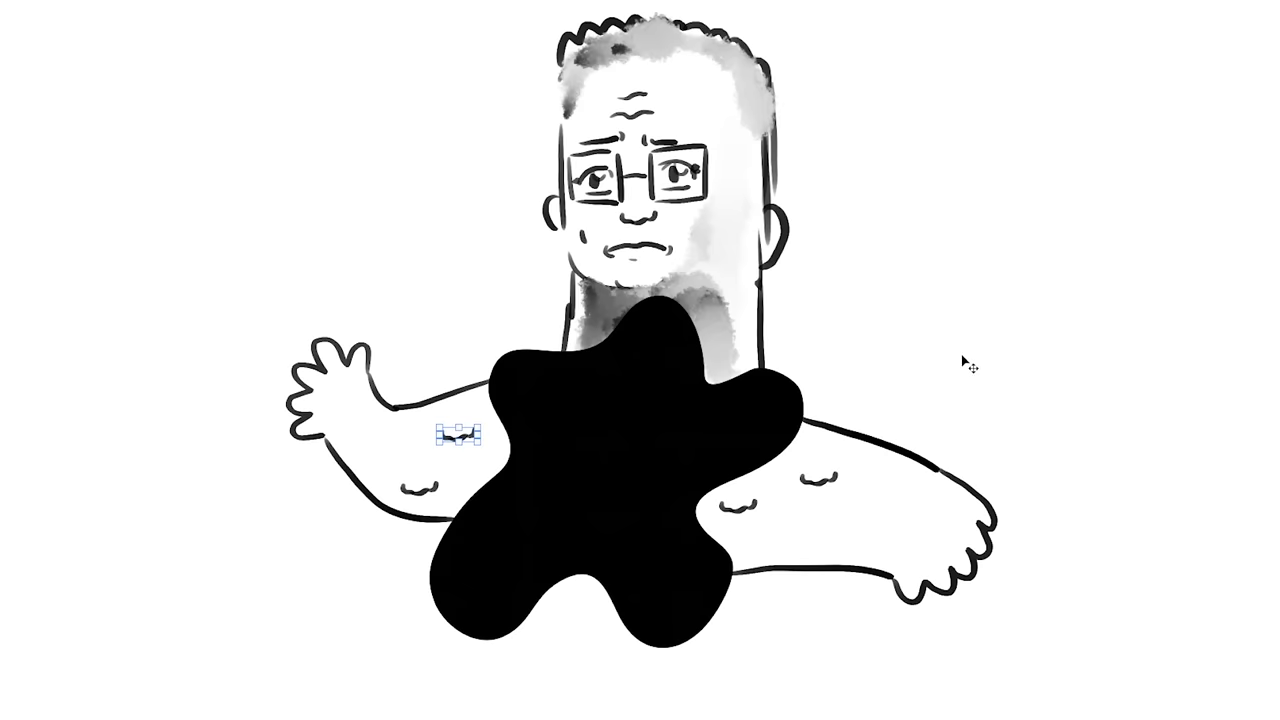
{"action": "key", "text": "F5"}
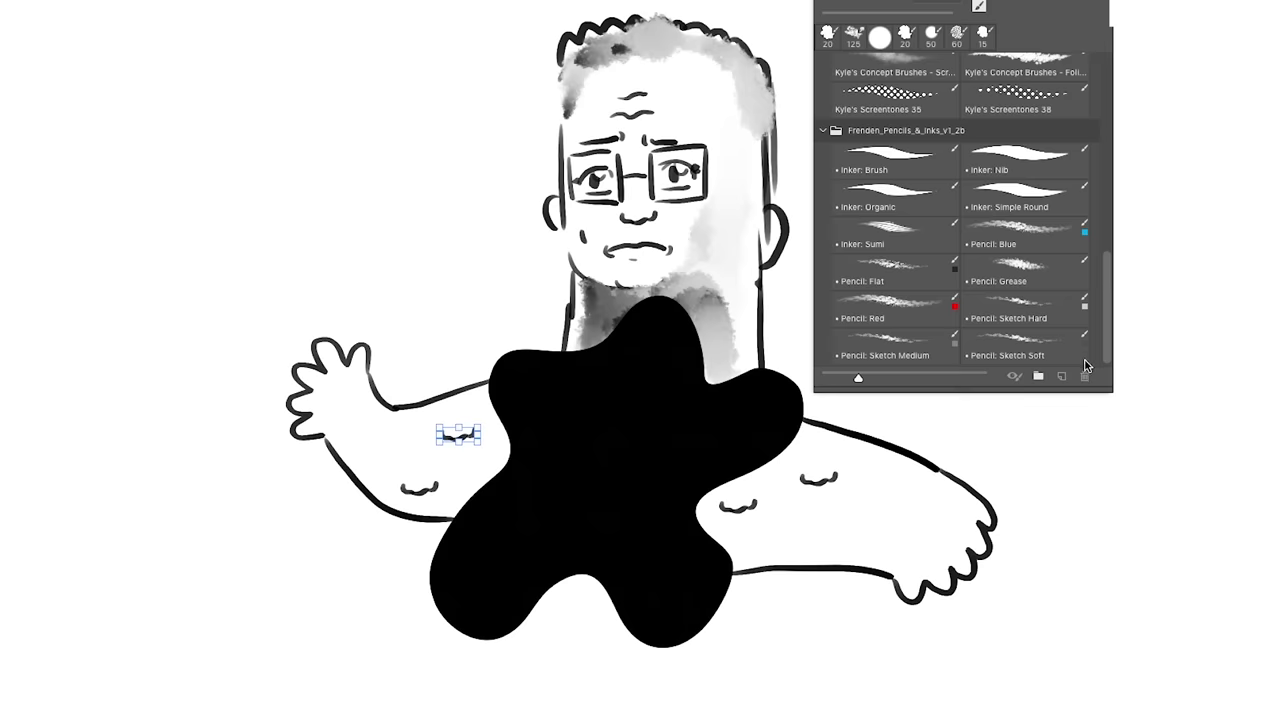
Choose a textured Kyle's Concept Brushes preset and close the brush presets list.
{"action": "scroll", "coordinate": [1090, 355], "scroll_direction": "up", "scroll_amount": 2}
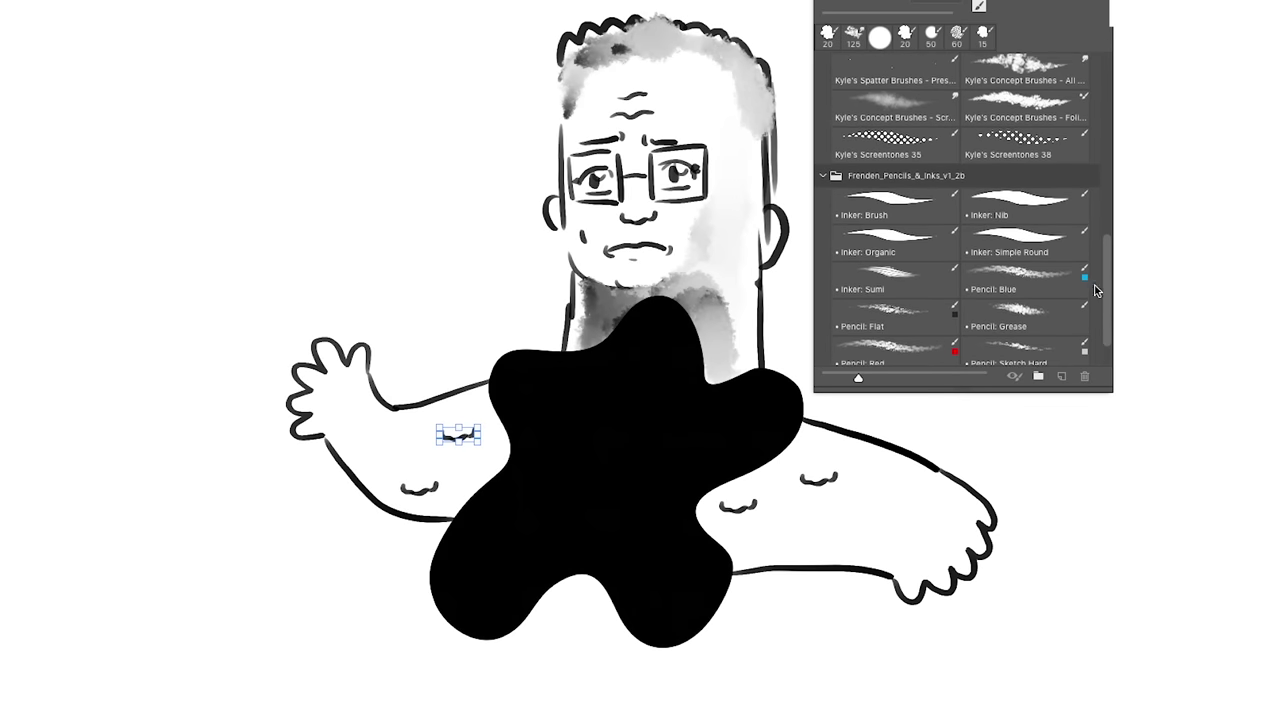
{"action": "left_click", "coordinate": [943, 118]}
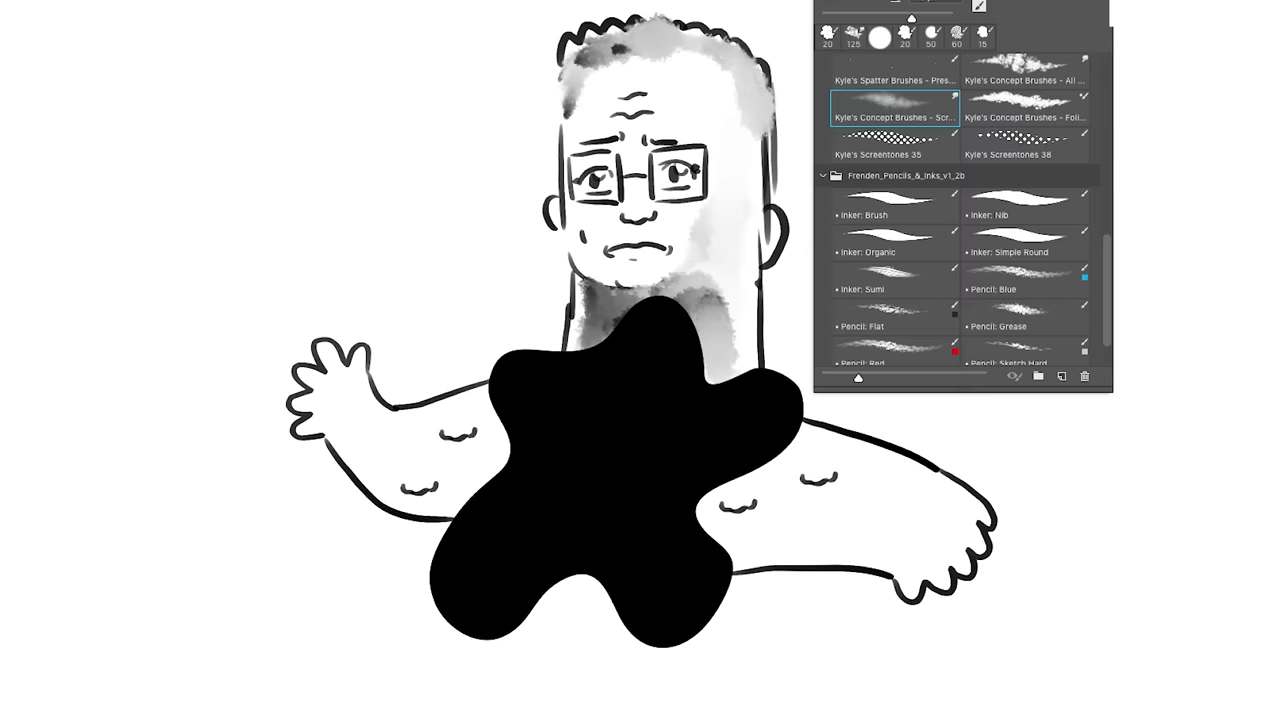
{"action": "key", "text": "Return"}
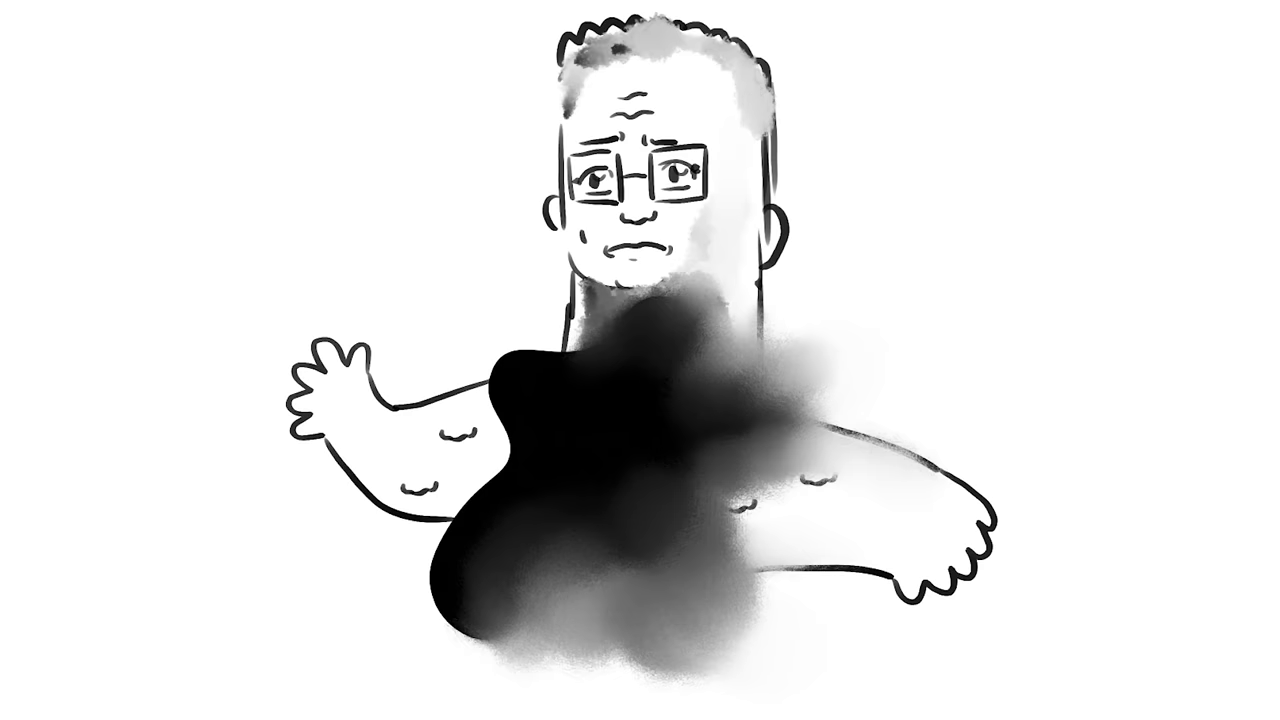
Switch to an enlarged Soft Round Pressure Opacity brush, leaving the blend mode unchanged.
{"action": "right_click", "coordinate": [100, 118]}
{"action": "scroll", "coordinate": [100, 120], "scroll_direction": "down", "scroll_amount": 2}
{"action": "scroll", "coordinate": [106, 115], "scroll_direction": "up", "scroll_amount": 2}
{"action": "scroll", "coordinate": [105, 115], "scroll_direction": "down", "scroll_amount": 1}
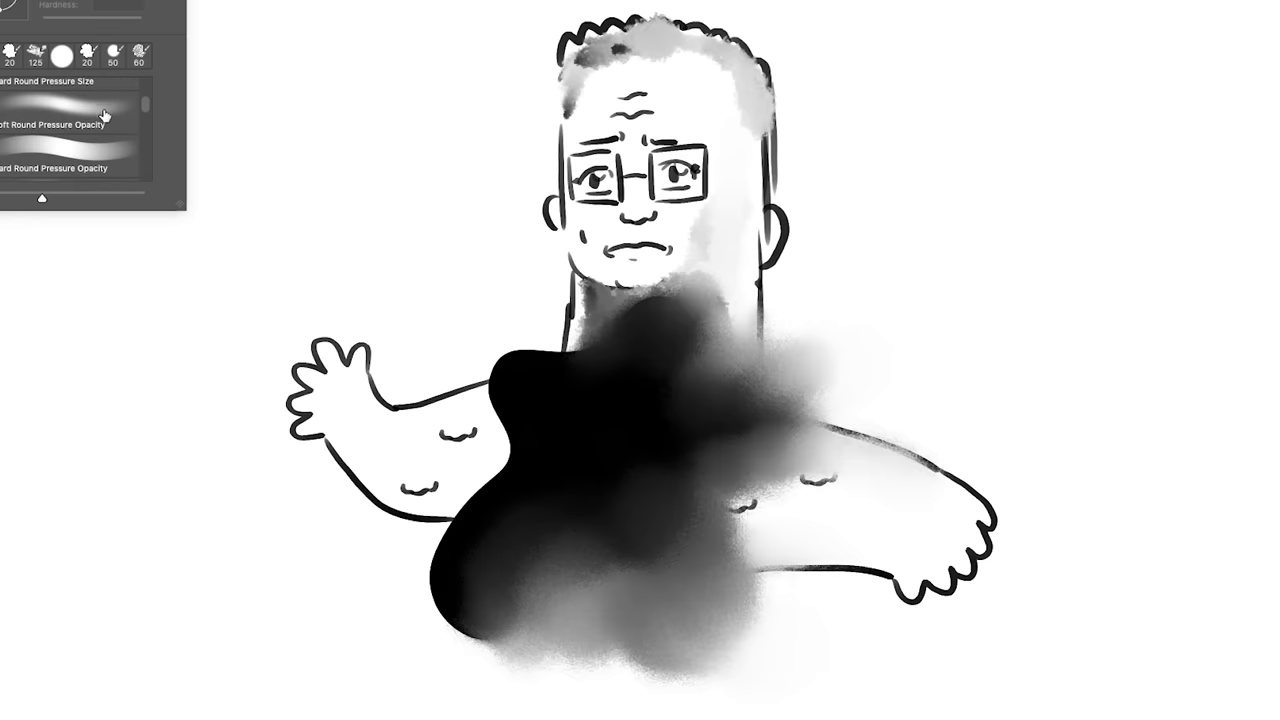
{"action": "scroll", "coordinate": [120, 122], "scroll_direction": "up", "scroll_amount": 3}
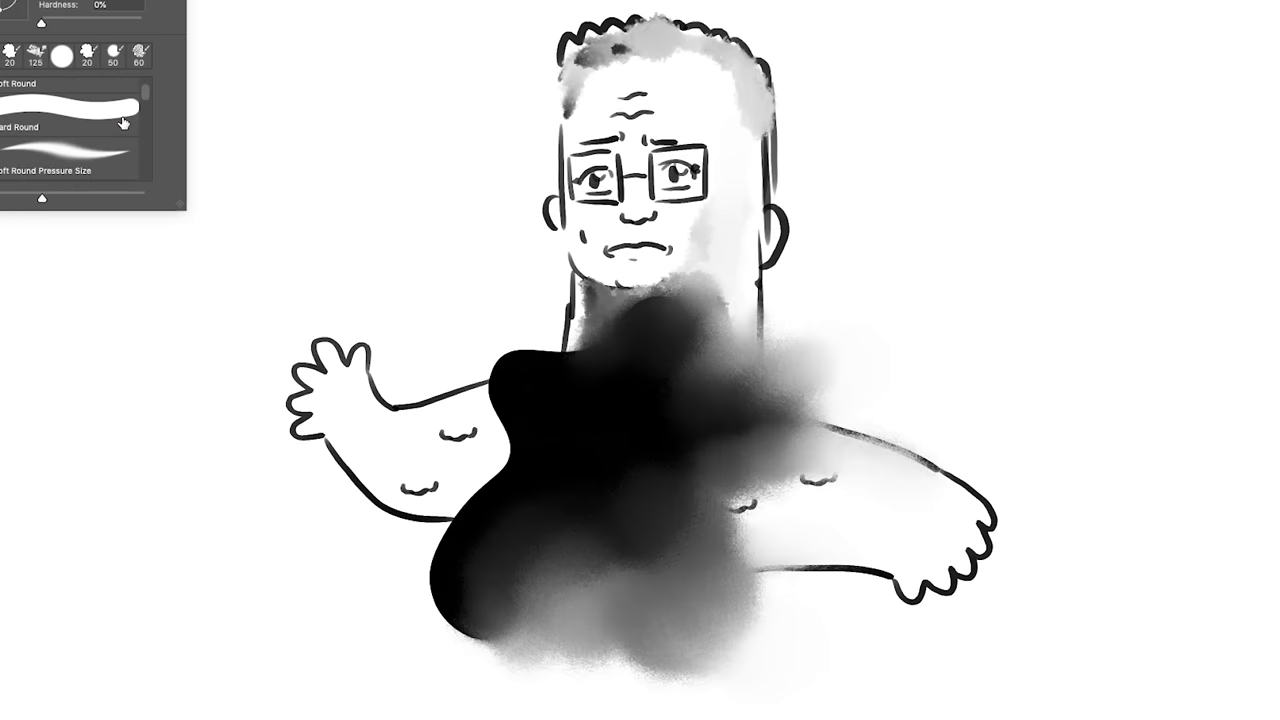
{"action": "scroll", "coordinate": [105, 150], "scroll_direction": "down", "scroll_amount": 2}
{"action": "scroll", "coordinate": [103, 152], "scroll_direction": "up", "scroll_amount": 1}
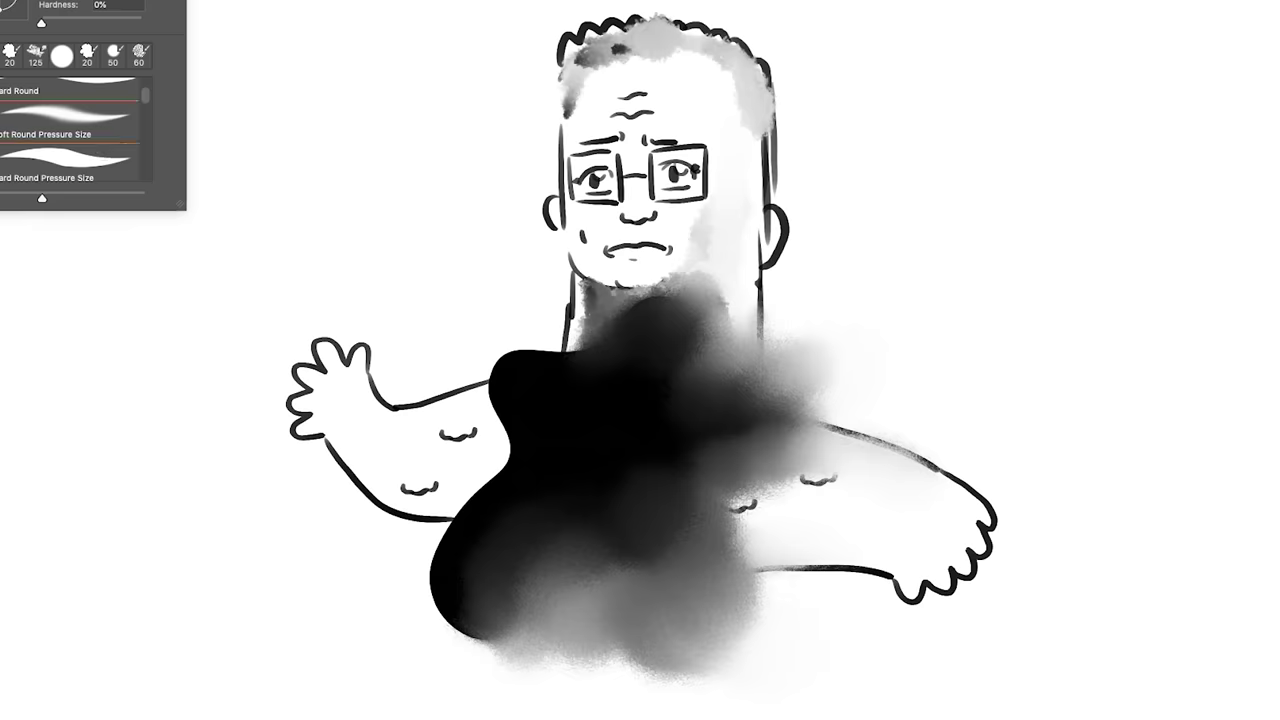
{"action": "scroll", "coordinate": [68, 143], "scroll_direction": "down", "scroll_amount": 1}
{"action": "left_click", "coordinate": [62, 150]}
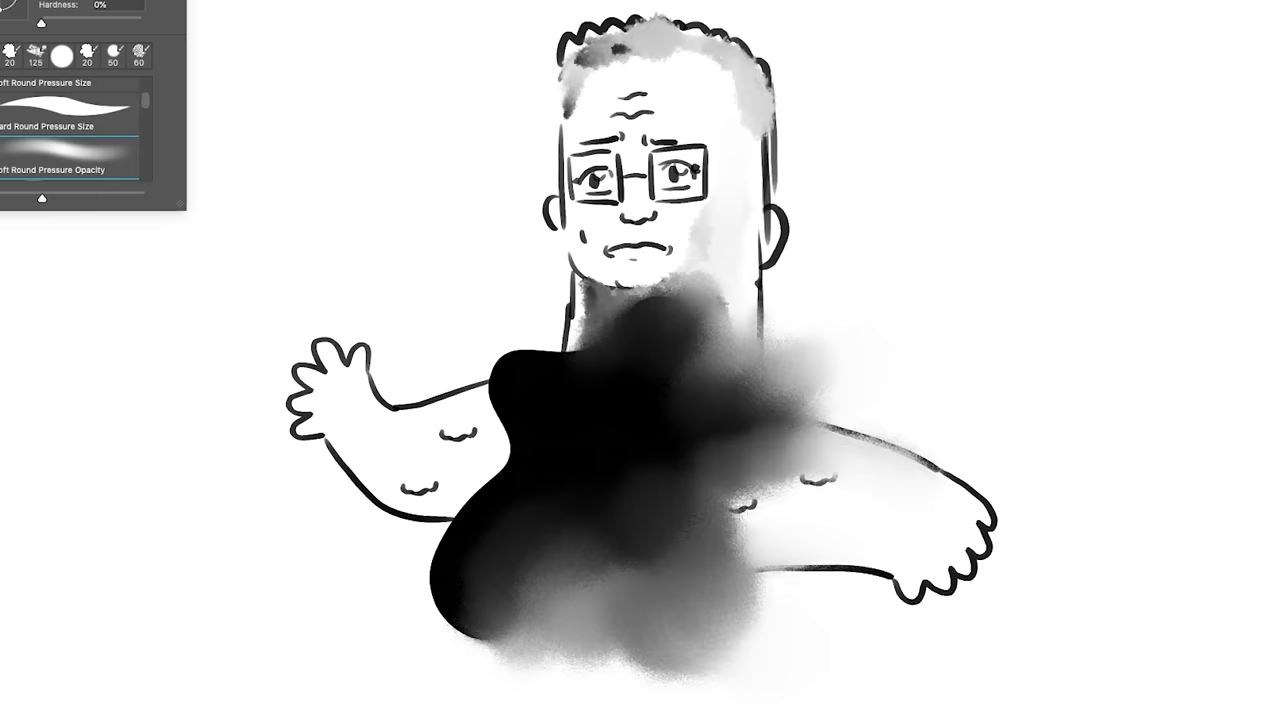
{"action": "key", "text": "Escape"}
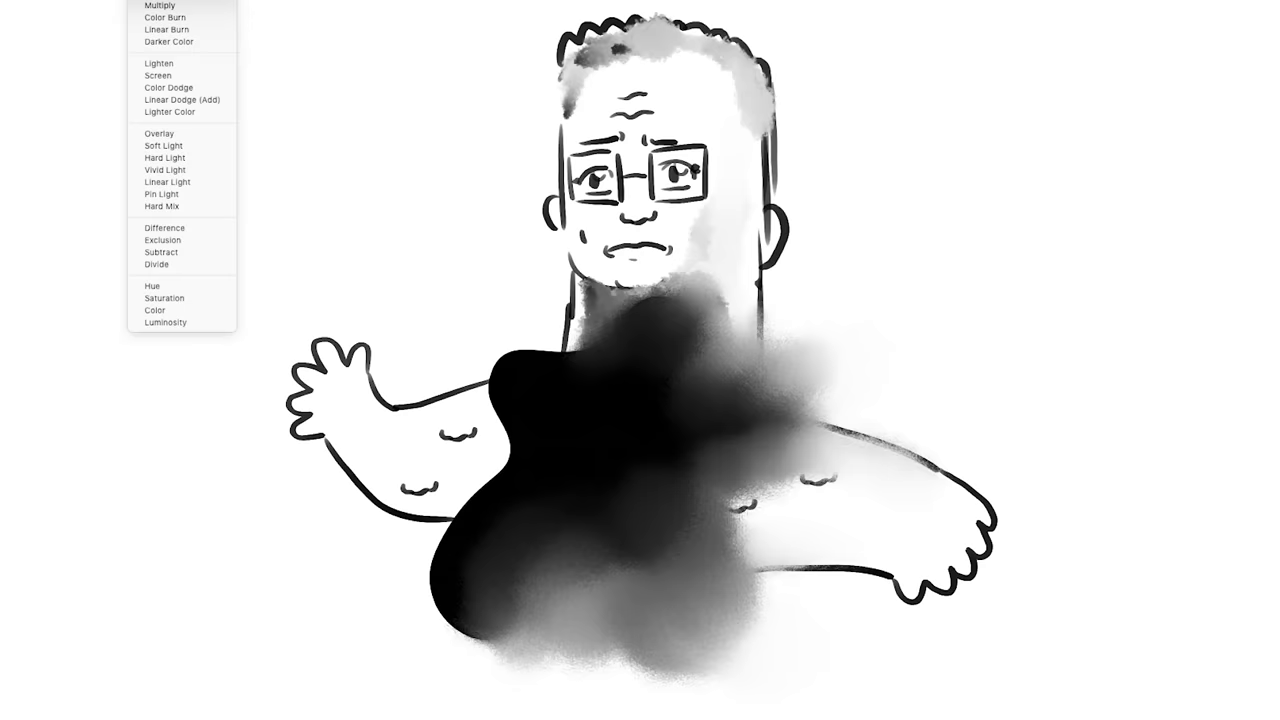
{"action": "key", "text": "Escape"}
{"action": "key", "text": "bracketright"}
{"action": "key", "text": "bracketright"}
{"action": "key", "text": "bracketright"}
{"action": "key", "text": "bracketright"}
{"action": "key", "text": "bracketright"}
{"action": "key", "text": "bracketright"}
{"action": "key", "text": "bracketright"}
{"action": "key", "text": "bracketright"}
{"action": "key", "text": "bracketright"}
{"action": "key", "text": "bracketright"}
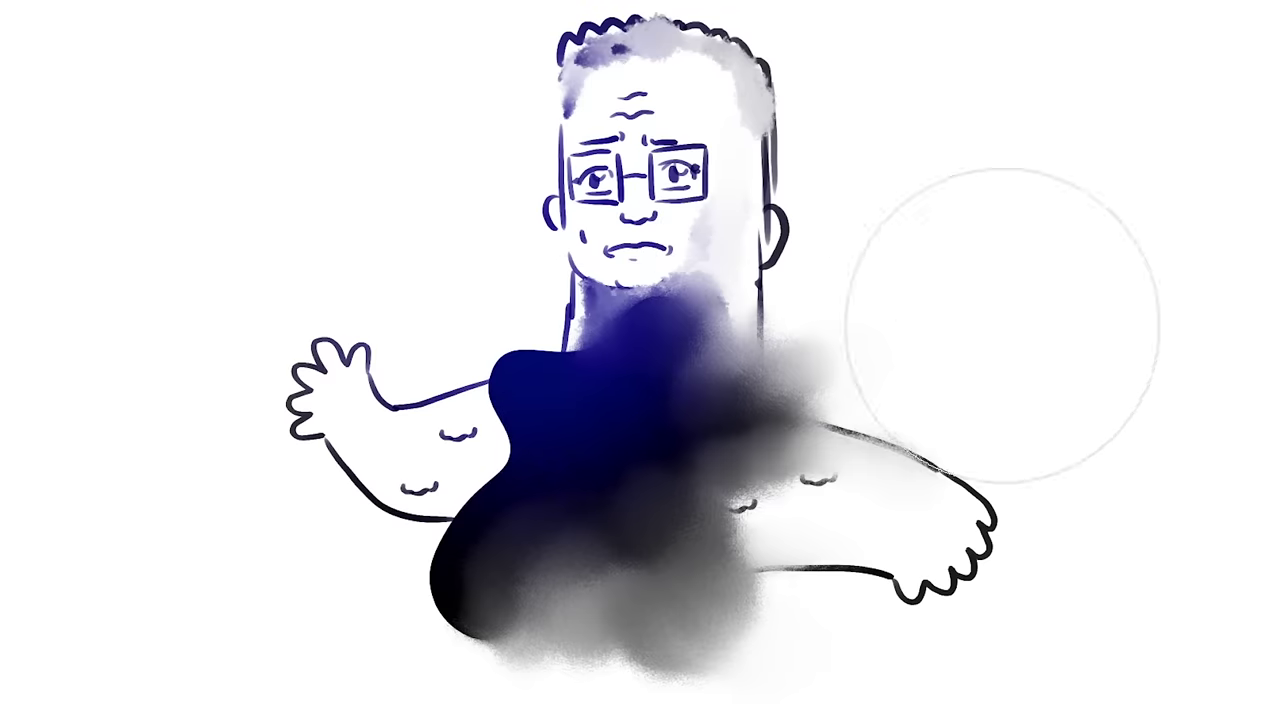
Wash the belly and lower torso reddish-brown, then lasso-select the left arm.
{"action": "left_click_drag", "start_coordinate": [545, 500], "coordinate": [700, 414]}
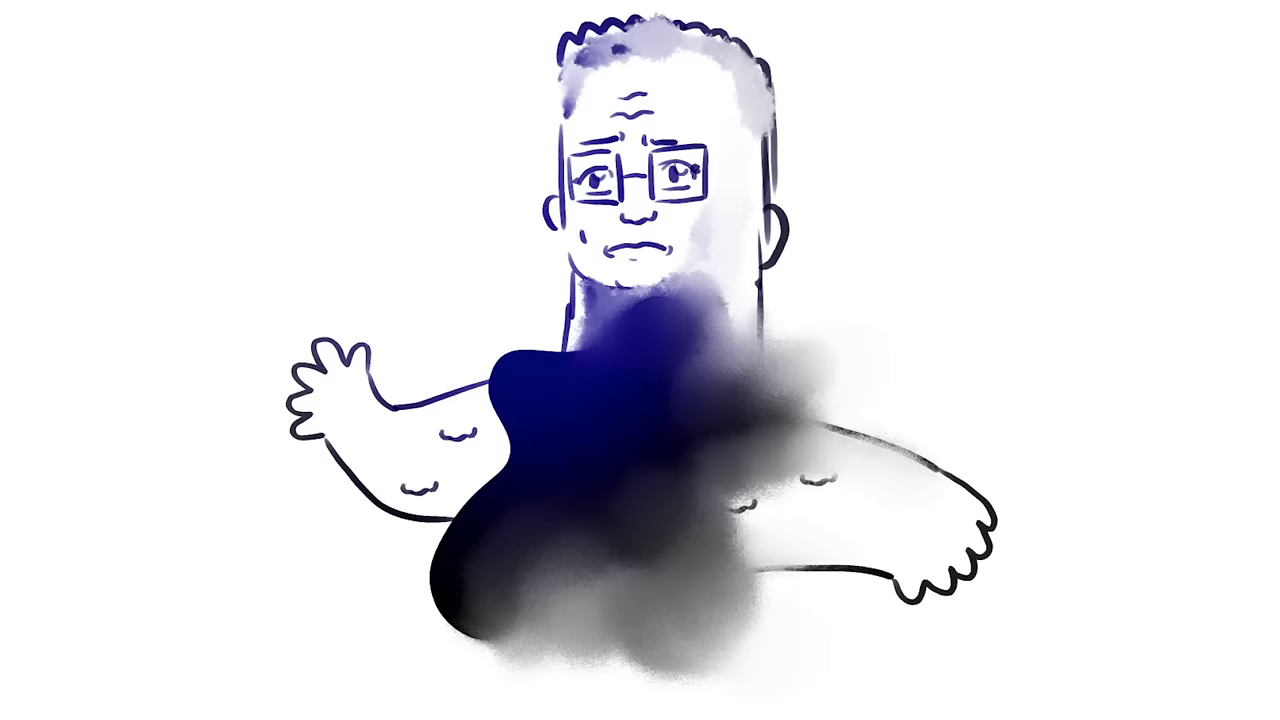
{"action": "mouse_move", "coordinate": [749, 557]}
{"action": "left_mouse_down"}
{"action": "mouse_move", "coordinate": [698, 645]}
{"action": "mouse_move", "coordinate": [734, 643]}
{"action": "mouse_move", "coordinate": [803, 546]}
{"action": "mouse_move", "coordinate": [731, 471]}
{"action": "mouse_move", "coordinate": [775, 379]}
{"action": "mouse_move", "coordinate": [889, 406]}
{"action": "mouse_move", "coordinate": [971, 511]}
{"action": "mouse_move", "coordinate": [920, 557]}
{"action": "mouse_move", "coordinate": [989, 435]}
{"action": "mouse_move", "coordinate": [914, 271]}
{"action": "mouse_move", "coordinate": [957, 237]}
{"action": "mouse_move", "coordinate": [900, 271]}
{"action": "mouse_move", "coordinate": [978, 232]}
{"action": "left_mouse_up"}
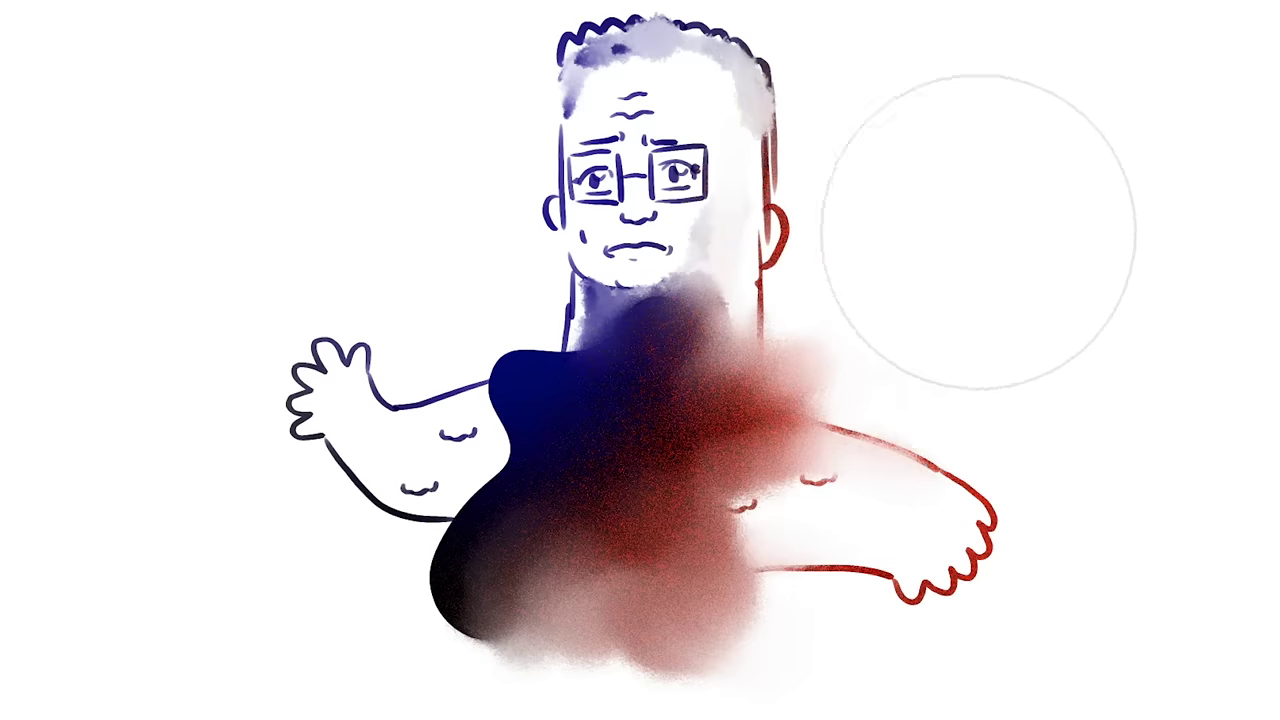
{"action": "mouse_move", "coordinate": [1014, 557]}
{"action": "left_mouse_down"}
{"action": "mouse_move", "coordinate": [614, 671]}
{"action": "mouse_move", "coordinate": [752, 590]}
{"action": "mouse_move", "coordinate": [729, 514]}
{"action": "mouse_move", "coordinate": [837, 503]}
{"action": "mouse_move", "coordinate": [989, 514]}
{"action": "mouse_move", "coordinate": [1080, 407]}
{"action": "left_mouse_up"}
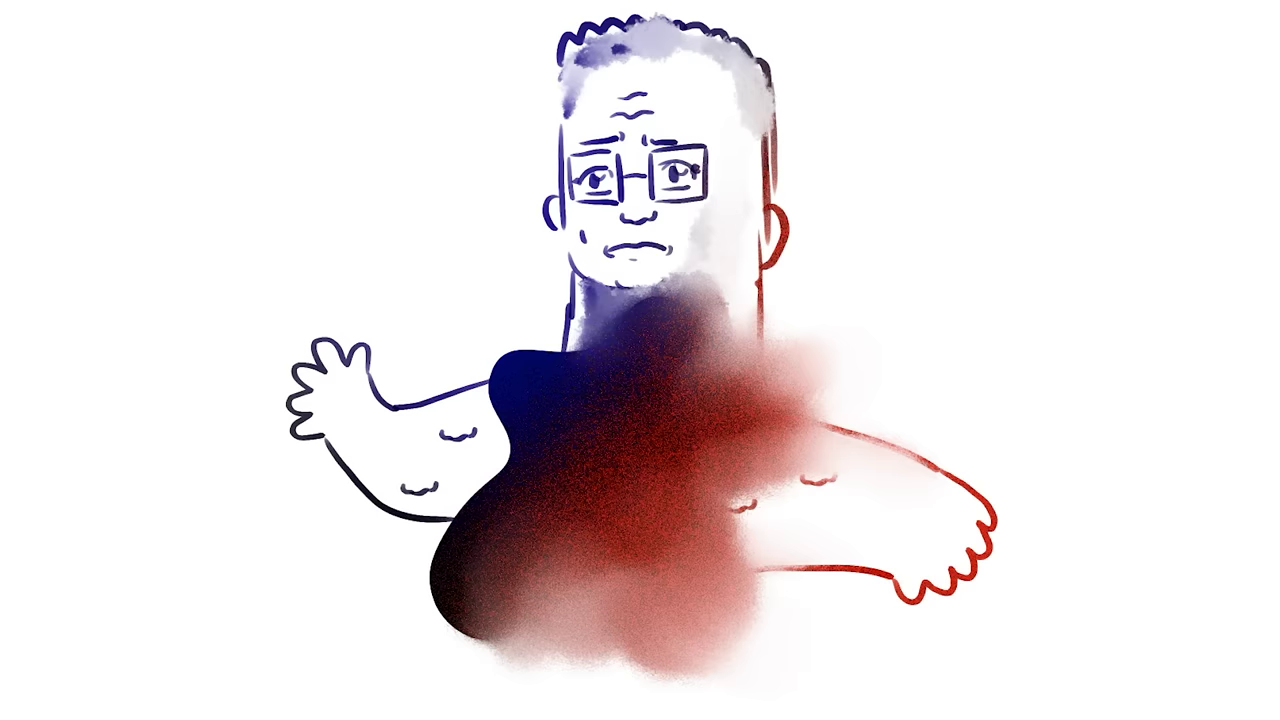
{"action": "left_click_drag", "start_coordinate": [330, 243], "coordinate": [340, 245]}
{"action": "left_click", "coordinate": [350, 0]}
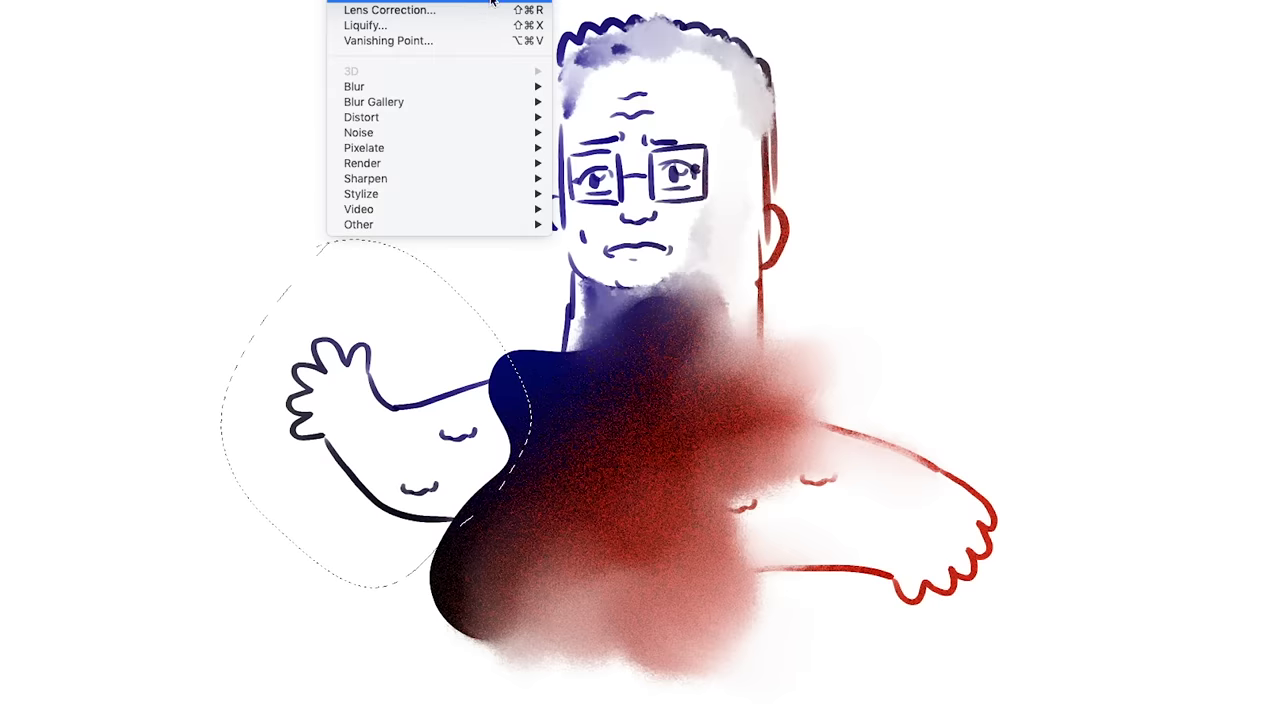
{"action": "mouse_move", "coordinate": [361, 194]}
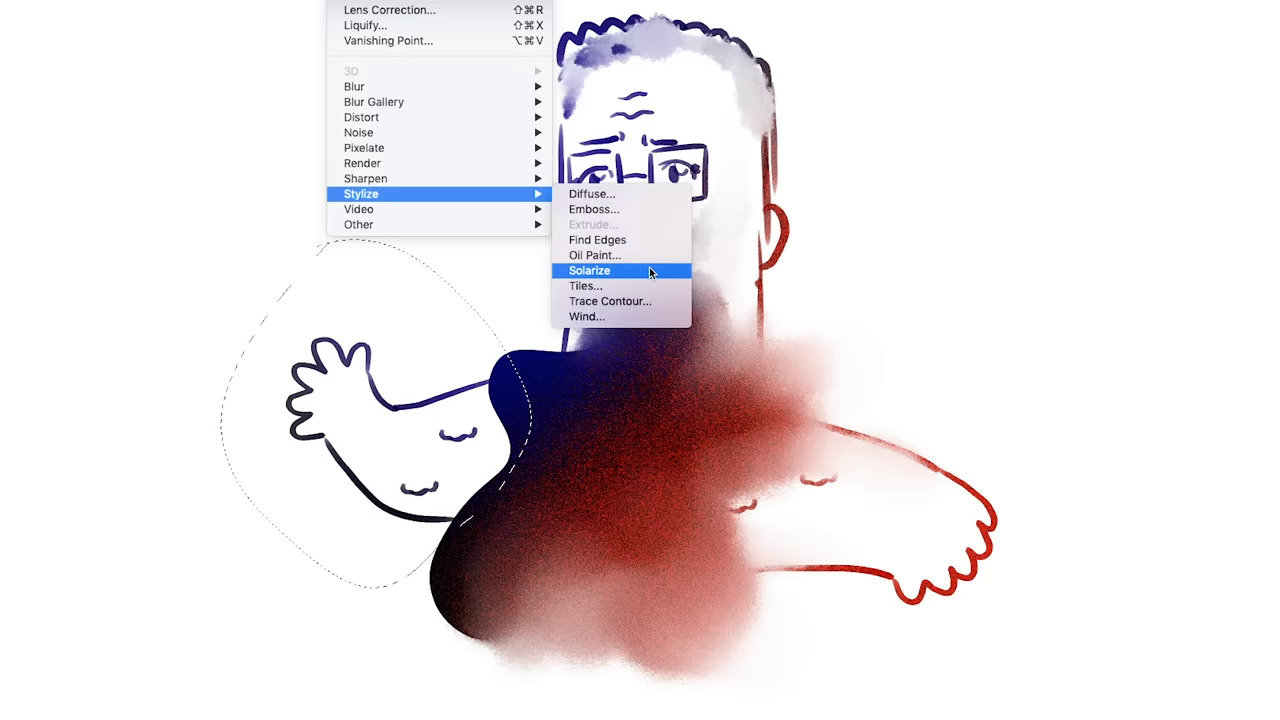
Apply the Wind filter to the left arm with Blast method, blowing from the right.
{"action": "left_click", "coordinate": [653, 318]}
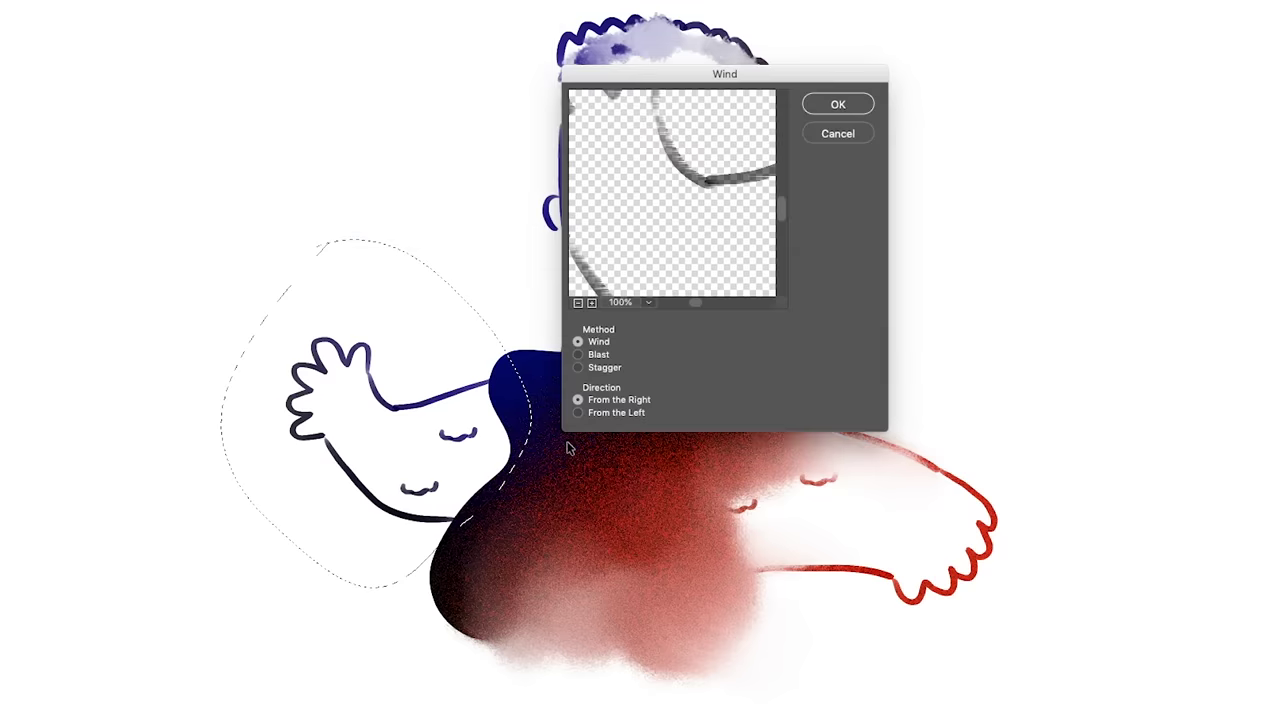
{"action": "left_click", "coordinate": [578, 355]}
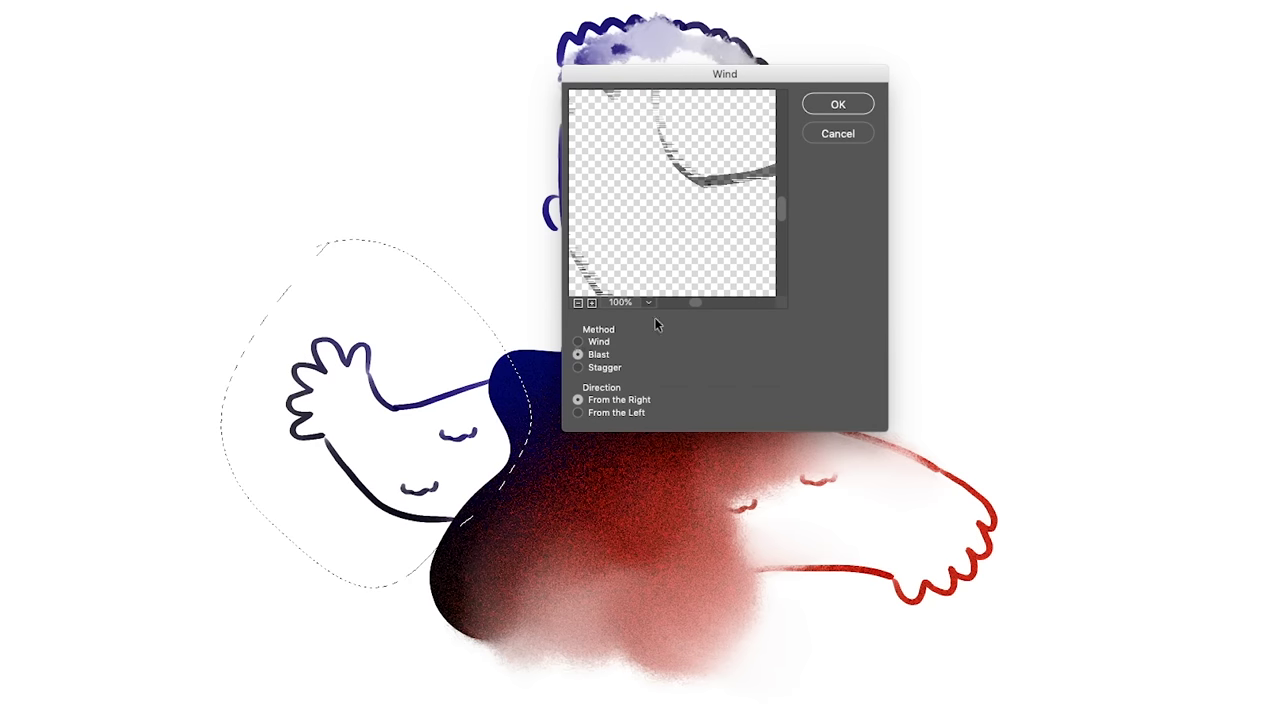
{"action": "left_click_drag", "start_coordinate": [703, 300], "coordinate": [692, 305]}
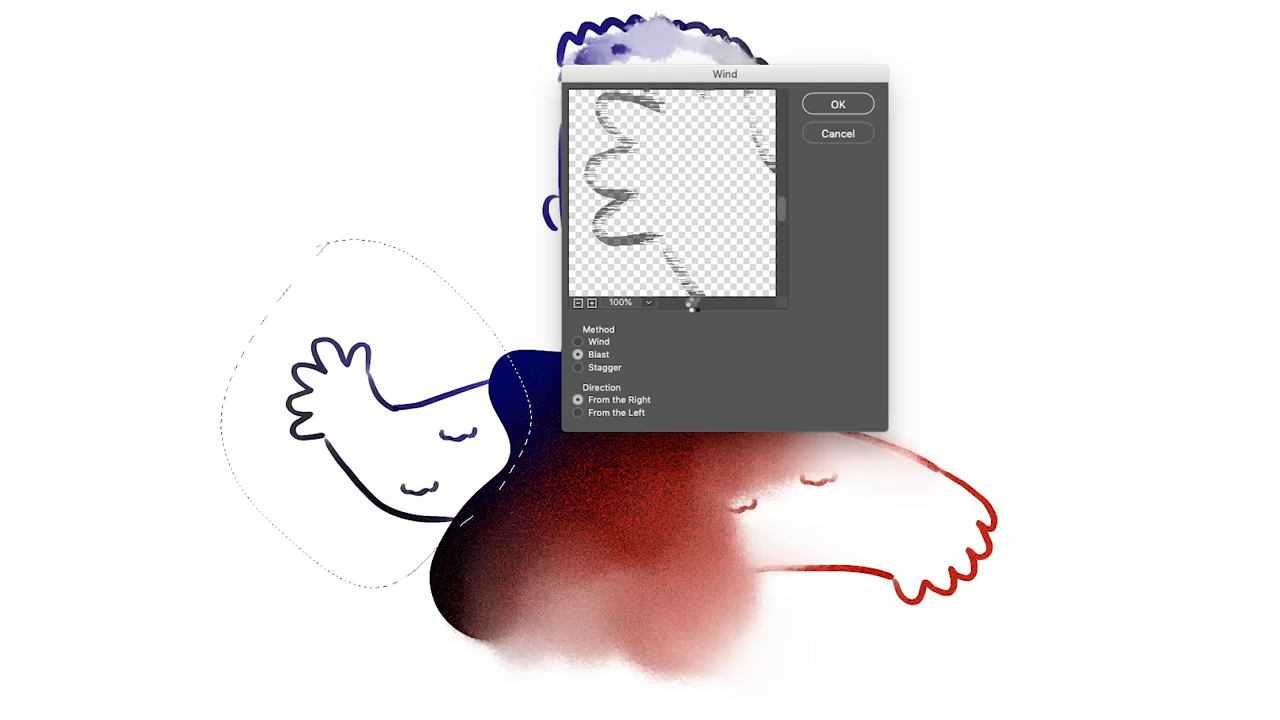
{"action": "left_click", "coordinate": [578, 302]}
{"action": "left_click", "coordinate": [578, 302]}
{"action": "left_click", "coordinate": [578, 302]}
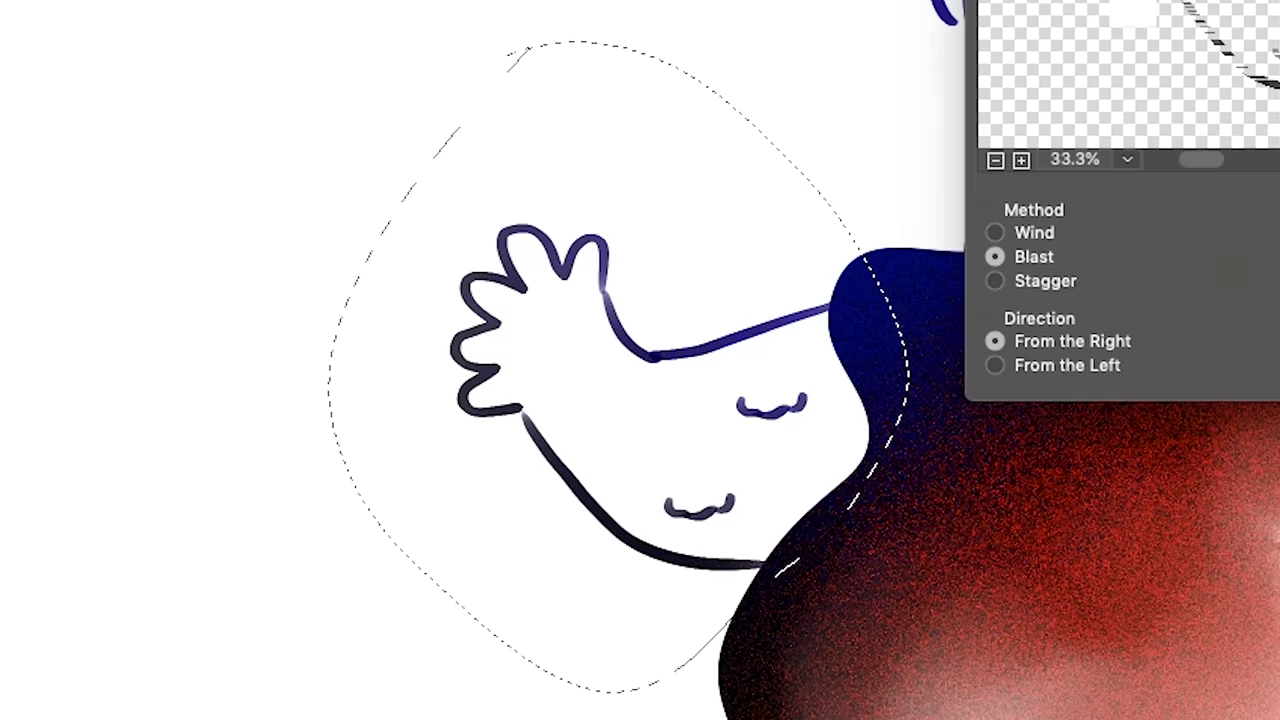
{"action": "key", "text": "Return"}
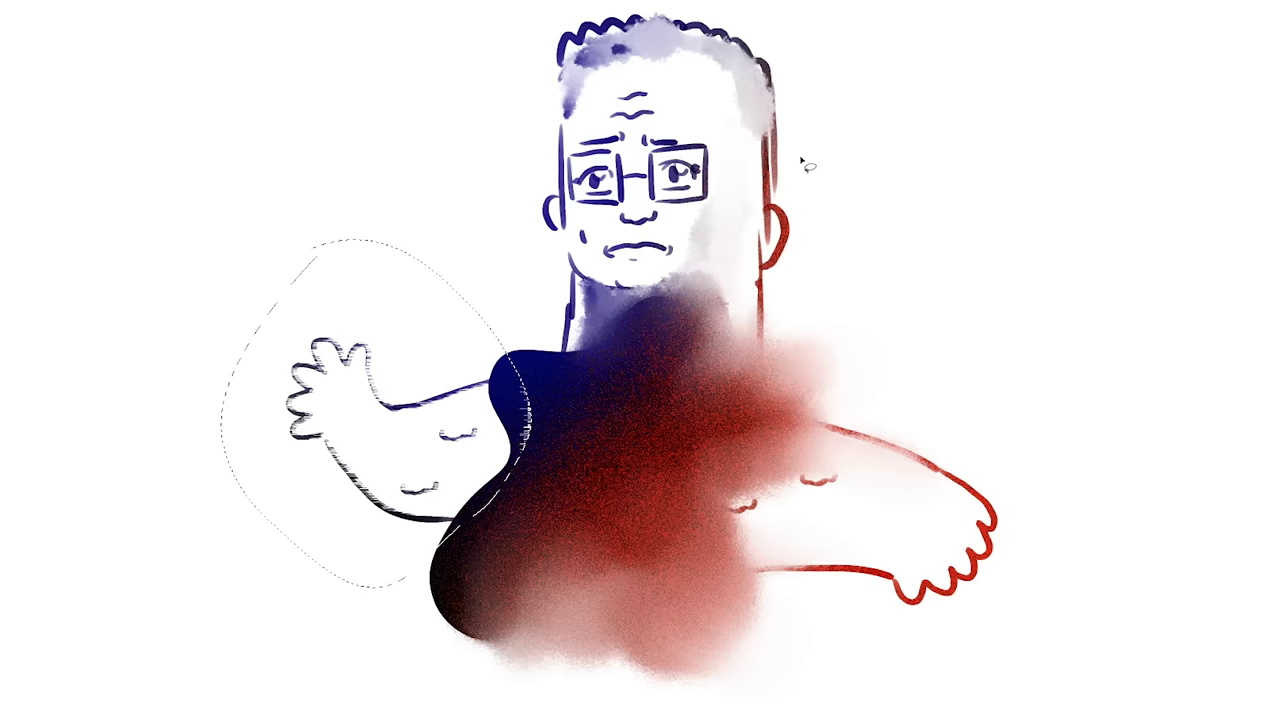
Lasso the right arm, apply a Grainy Dots Mezzotint filter, then deselect.
{"action": "left_click_drag", "start_coordinate": [990, 377], "coordinate": [1097, 458]}
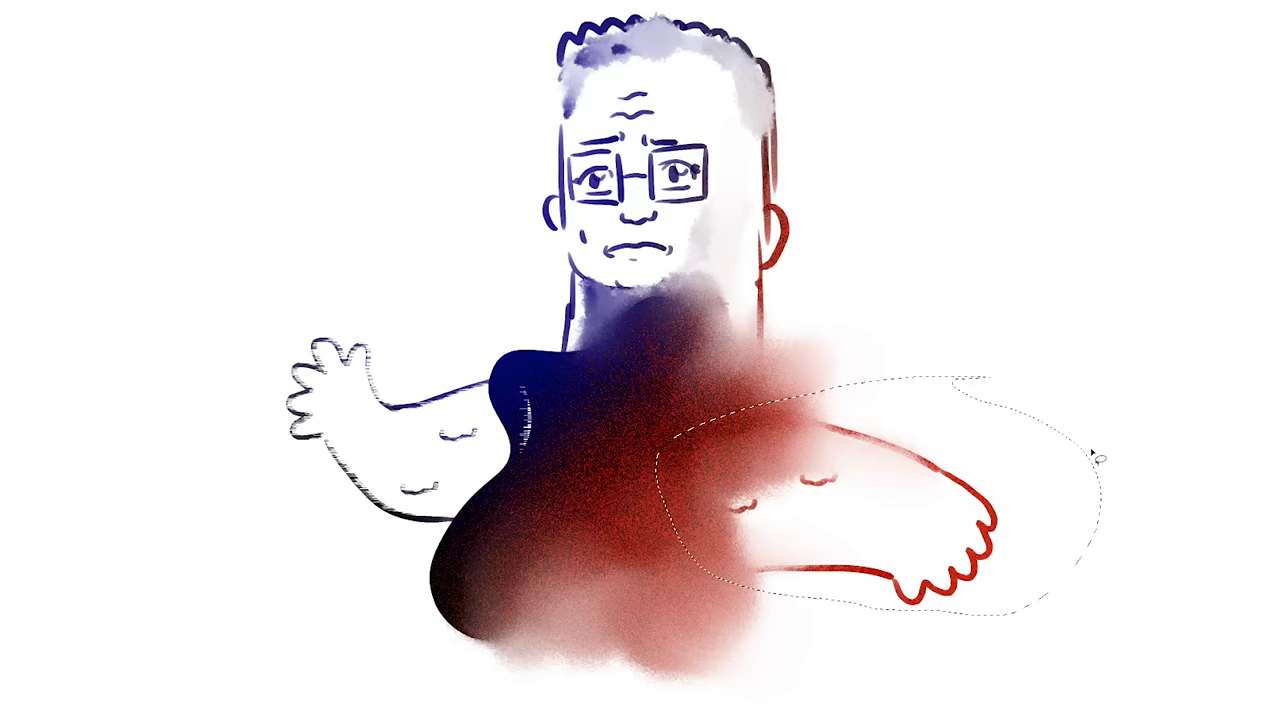
{"action": "left_click", "coordinate": [360, 2]}
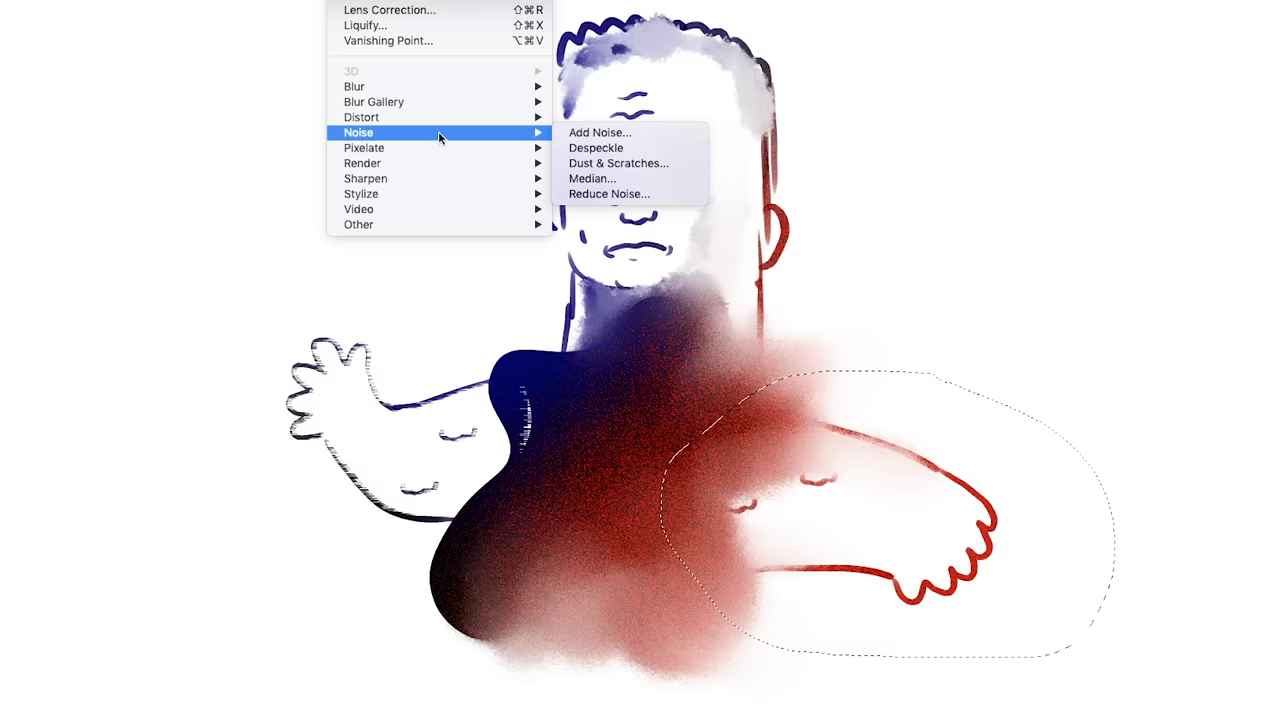
{"action": "mouse_move", "coordinate": [364, 148]}
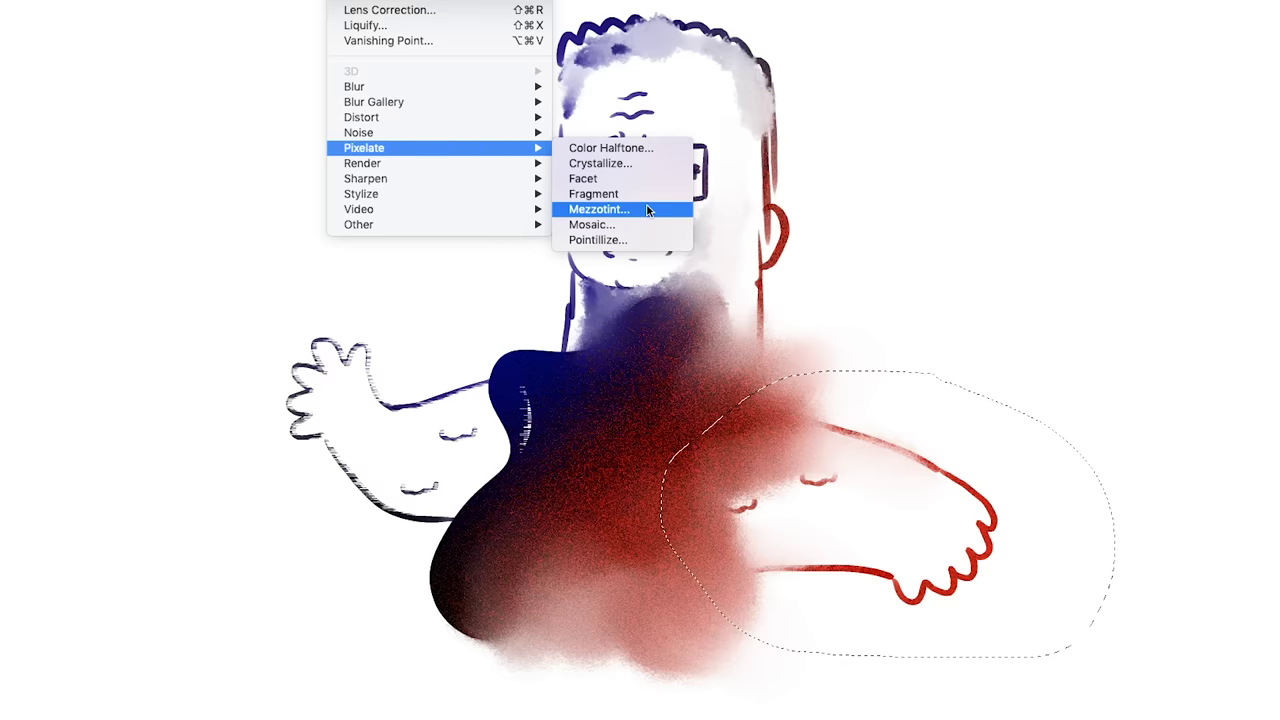
{"action": "left_click", "coordinate": [648, 210]}
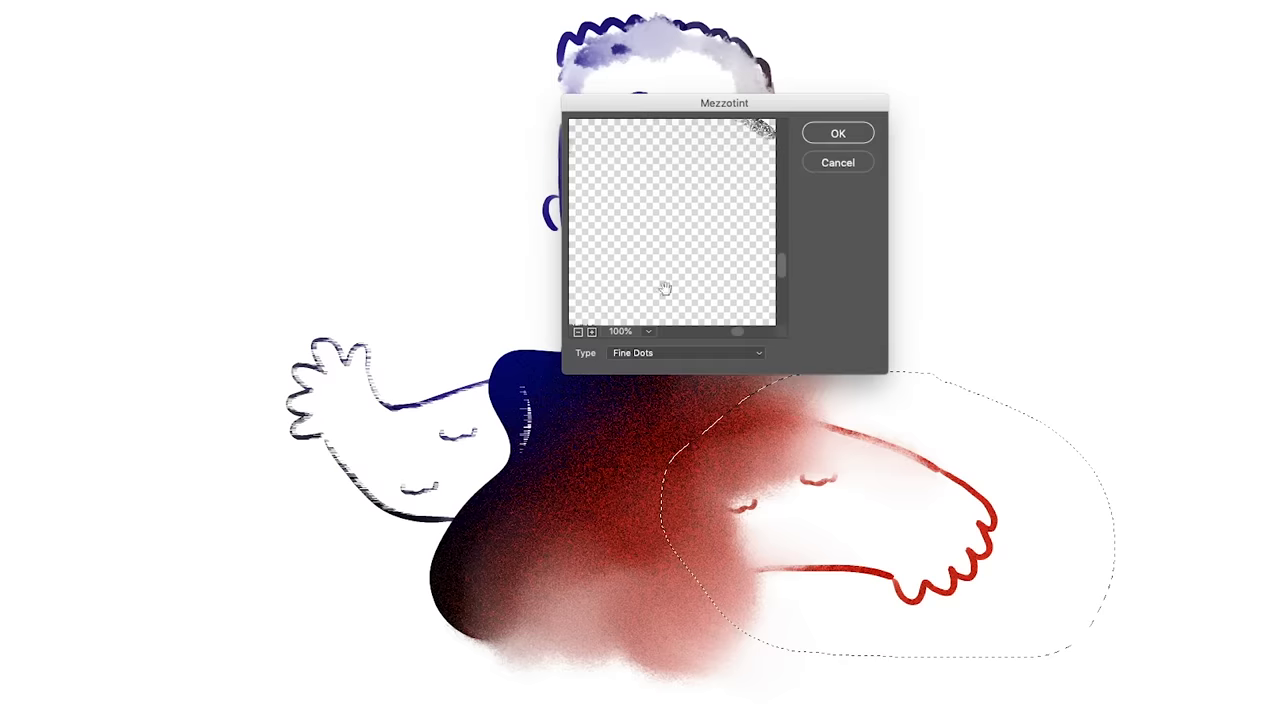
{"action": "left_click", "coordinate": [740, 349]}
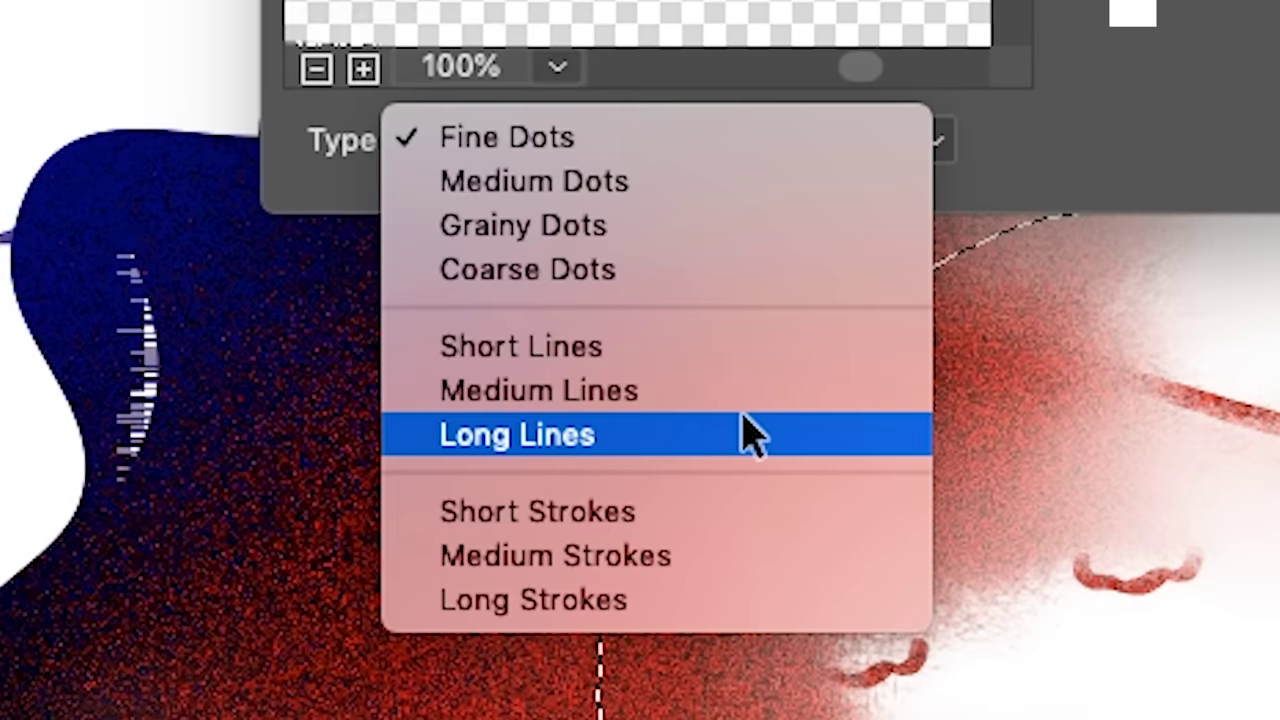
{"action": "left_click", "coordinate": [697, 237]}
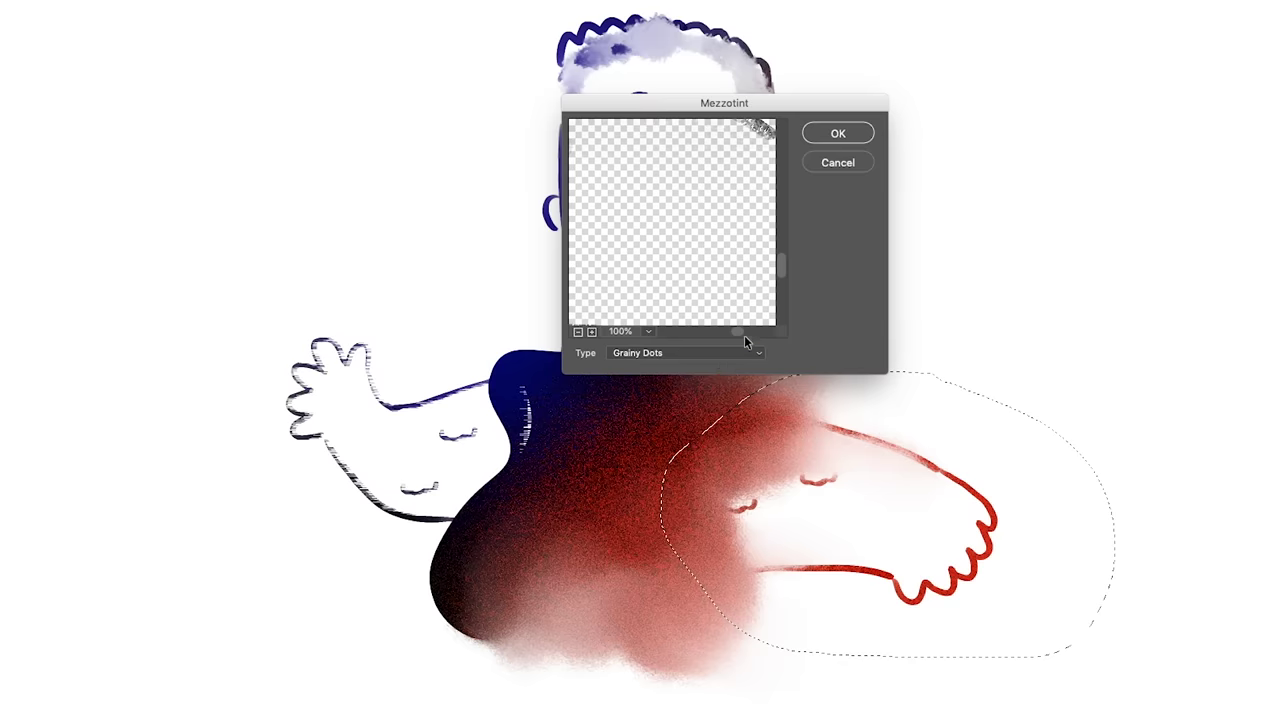
{"action": "left_click", "coordinate": [578, 331]}
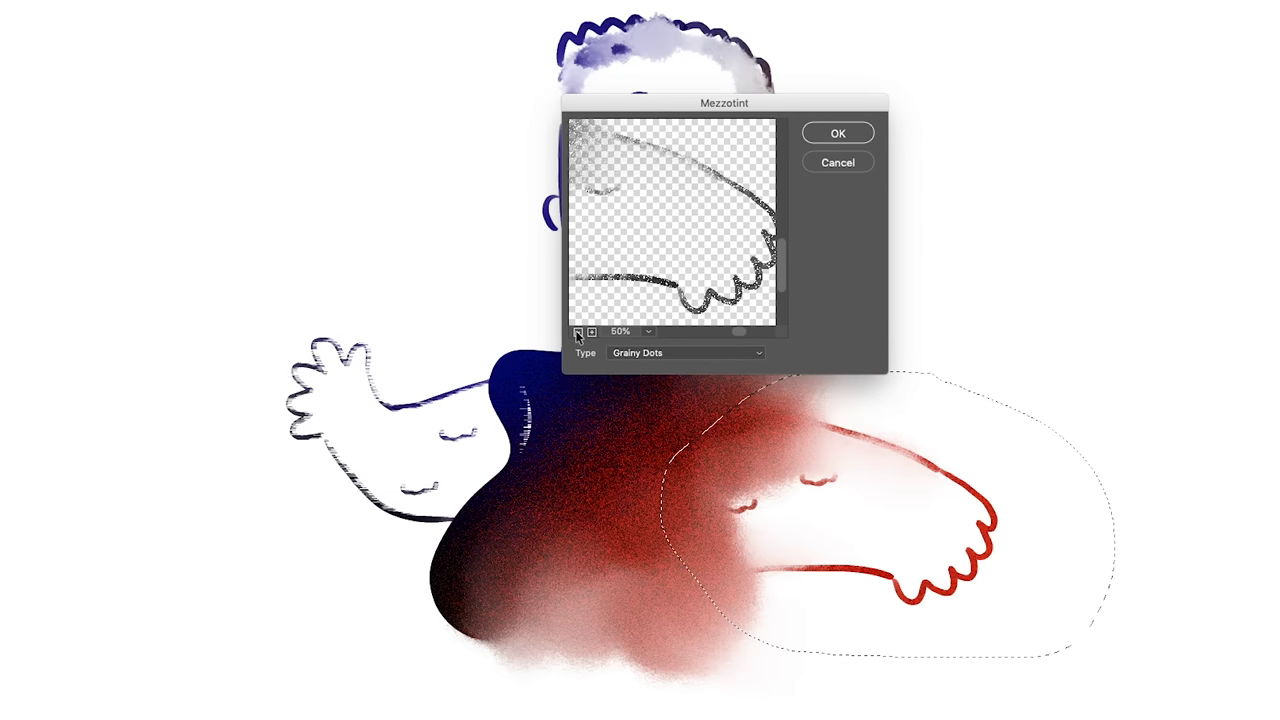
{"action": "left_click", "coordinate": [838, 134]}
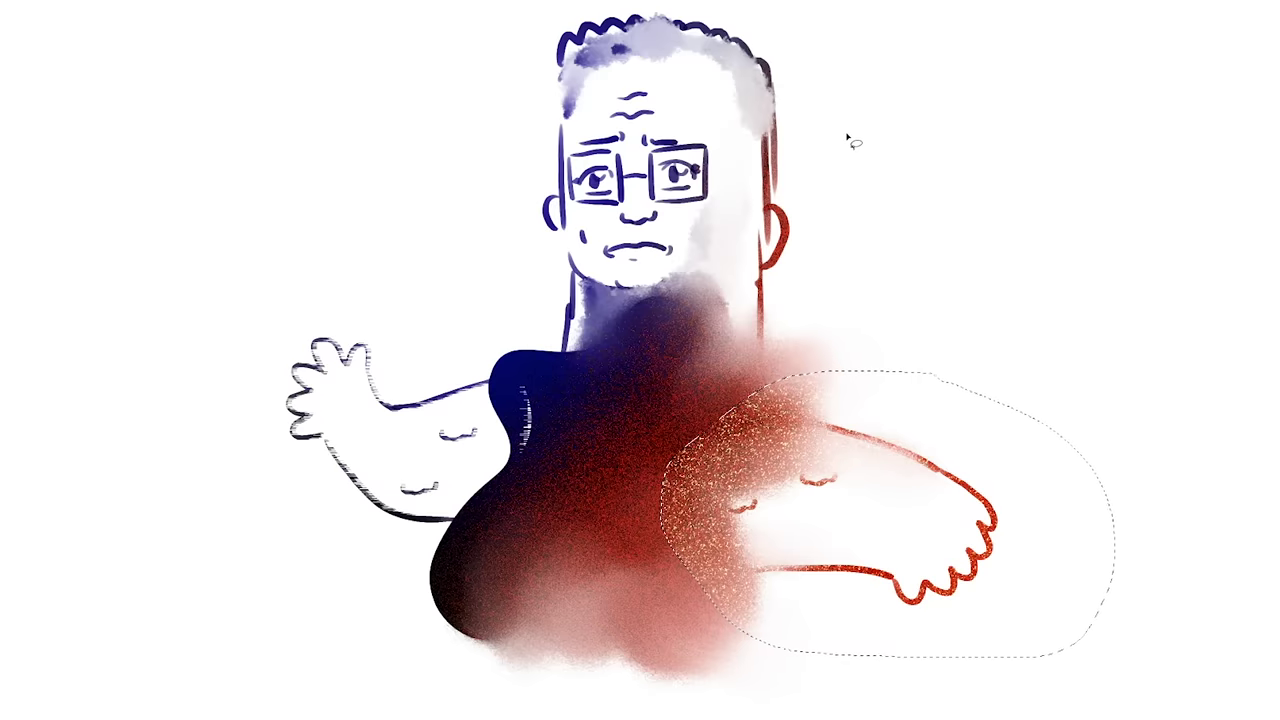
{"action": "key", "text": "ctrl+d"}
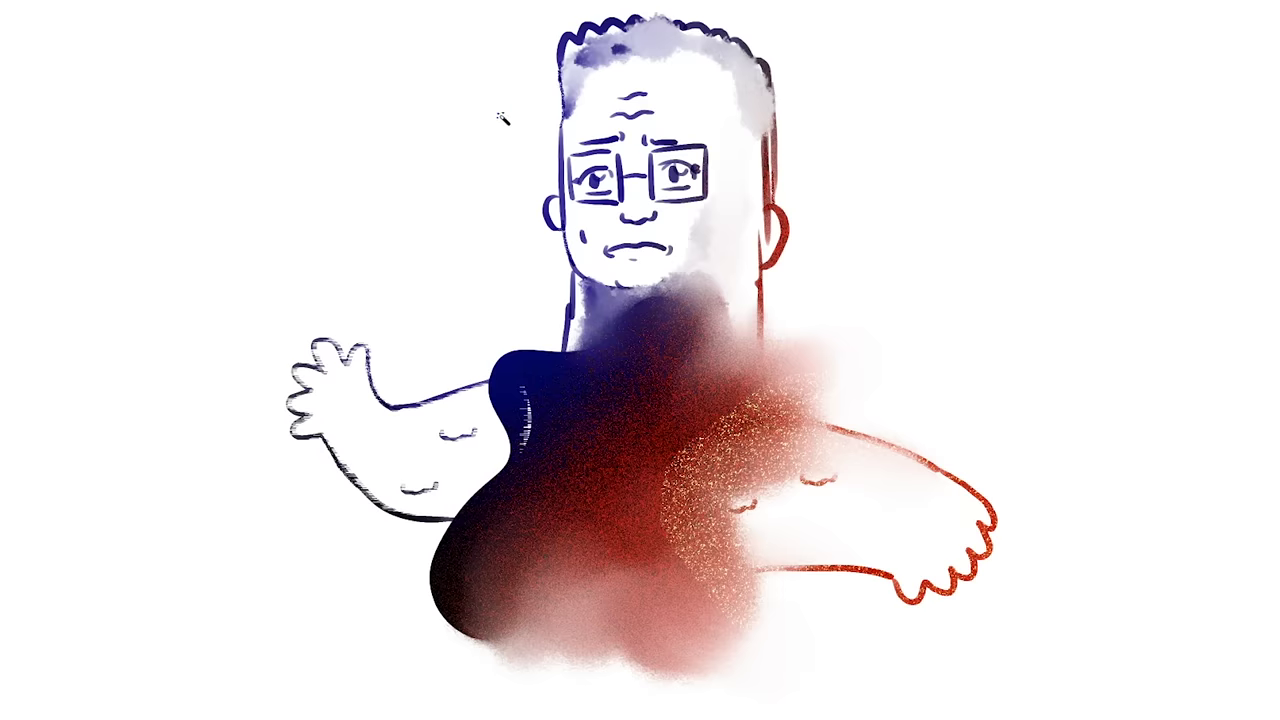
Load a selection around the whole character figure with a single click.
{"action": "left_click", "coordinate": [463, 133]}
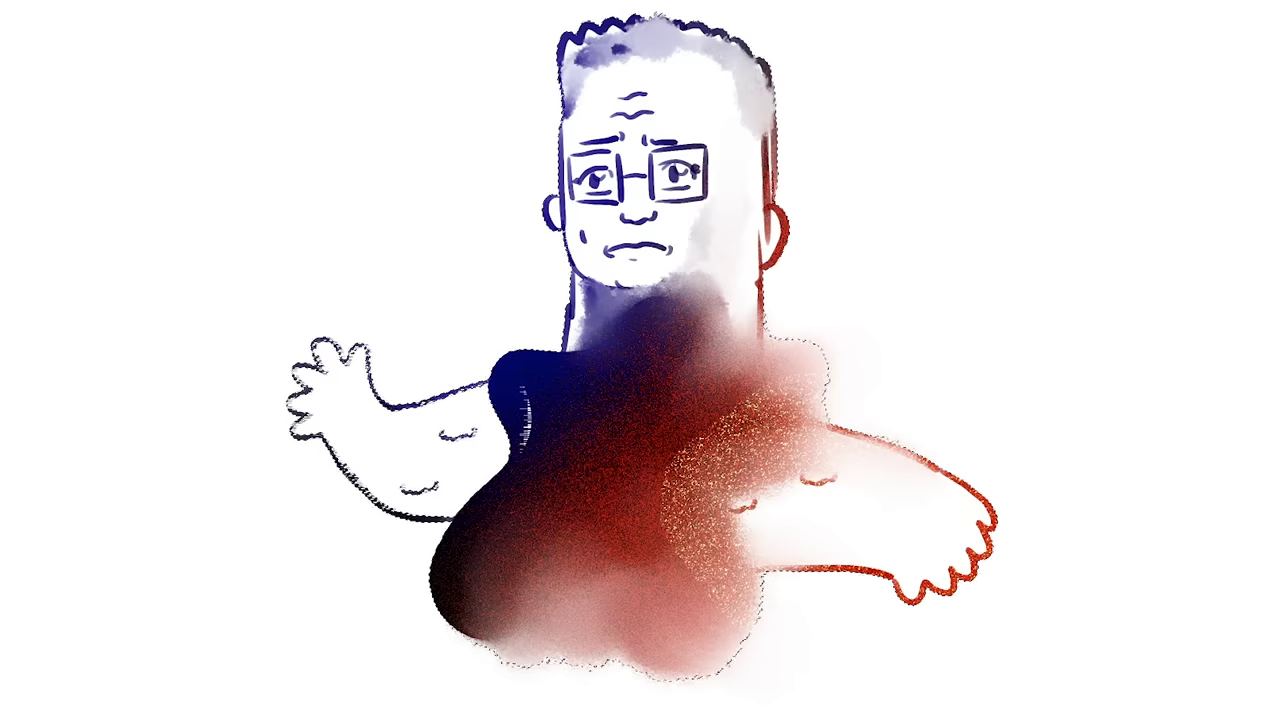
Pick a Special Effects spatter brush and spray bubbles rising from the raised hand's fingertips.
{"action": "right_click", "coordinate": [826, 360]}
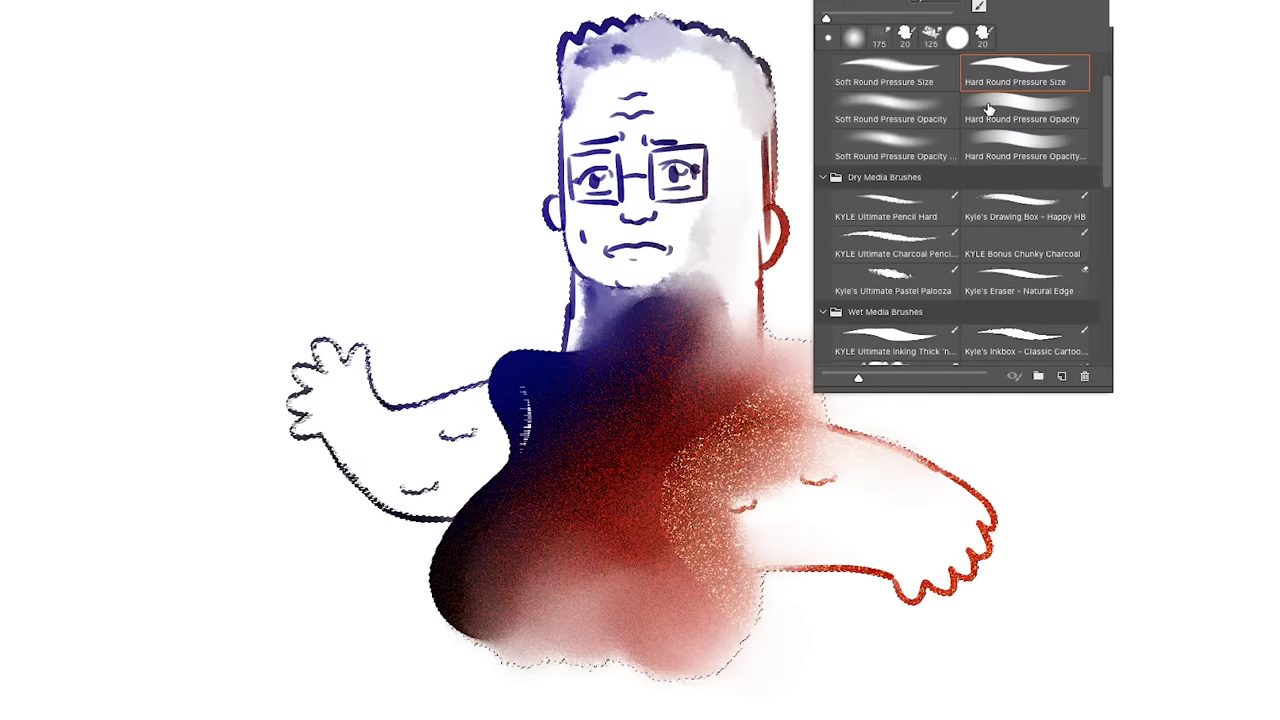
{"action": "scroll", "coordinate": [1036, 160], "scroll_direction": "down", "scroll_amount": 3}
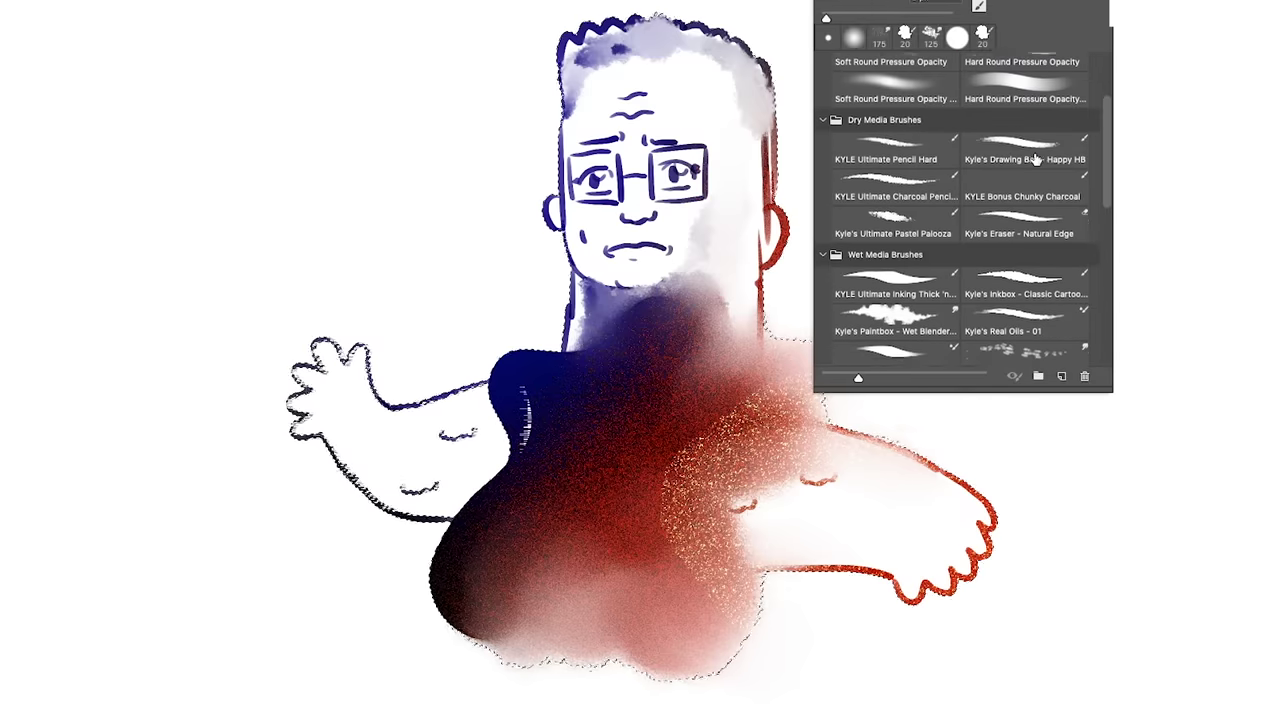
{"action": "scroll", "coordinate": [1036, 160], "scroll_direction": "down", "scroll_amount": 2}
{"action": "scroll", "coordinate": [1036, 160], "scroll_direction": "down", "scroll_amount": 3}
{"action": "scroll", "coordinate": [1036, 160], "scroll_direction": "down", "scroll_amount": 1}
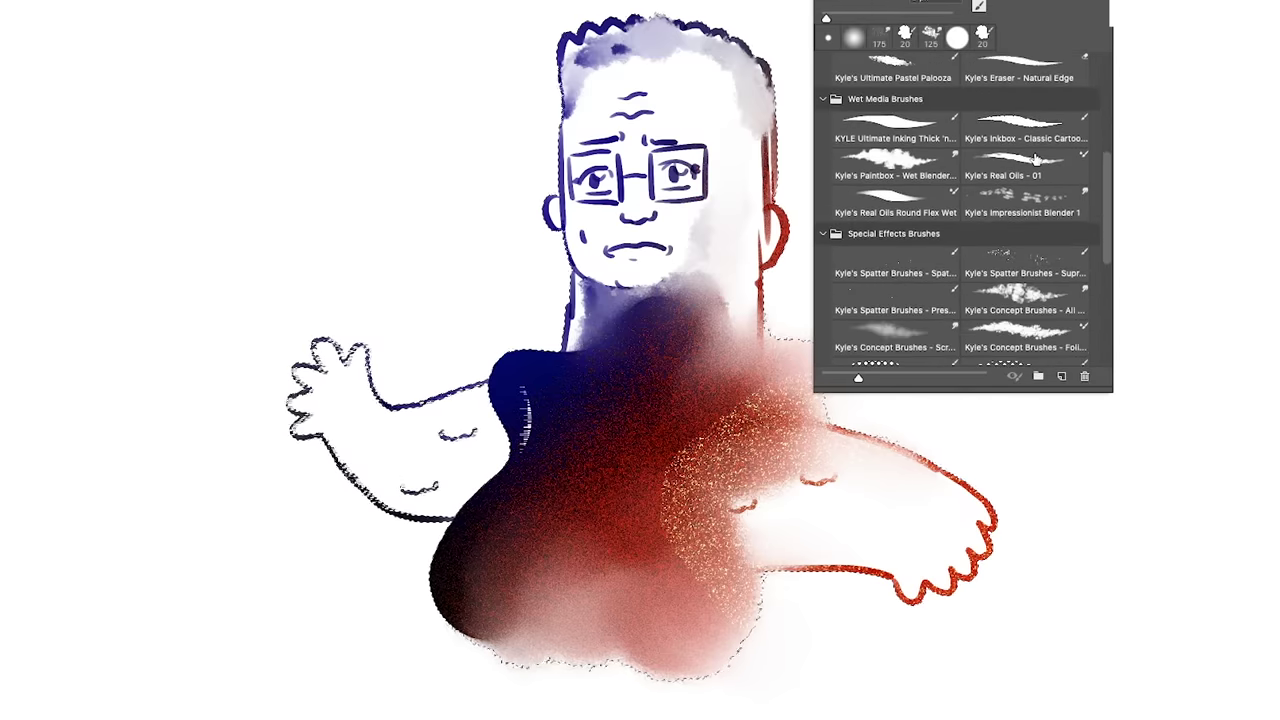
{"action": "scroll", "coordinate": [1036, 160], "scroll_direction": "down", "scroll_amount": 1}
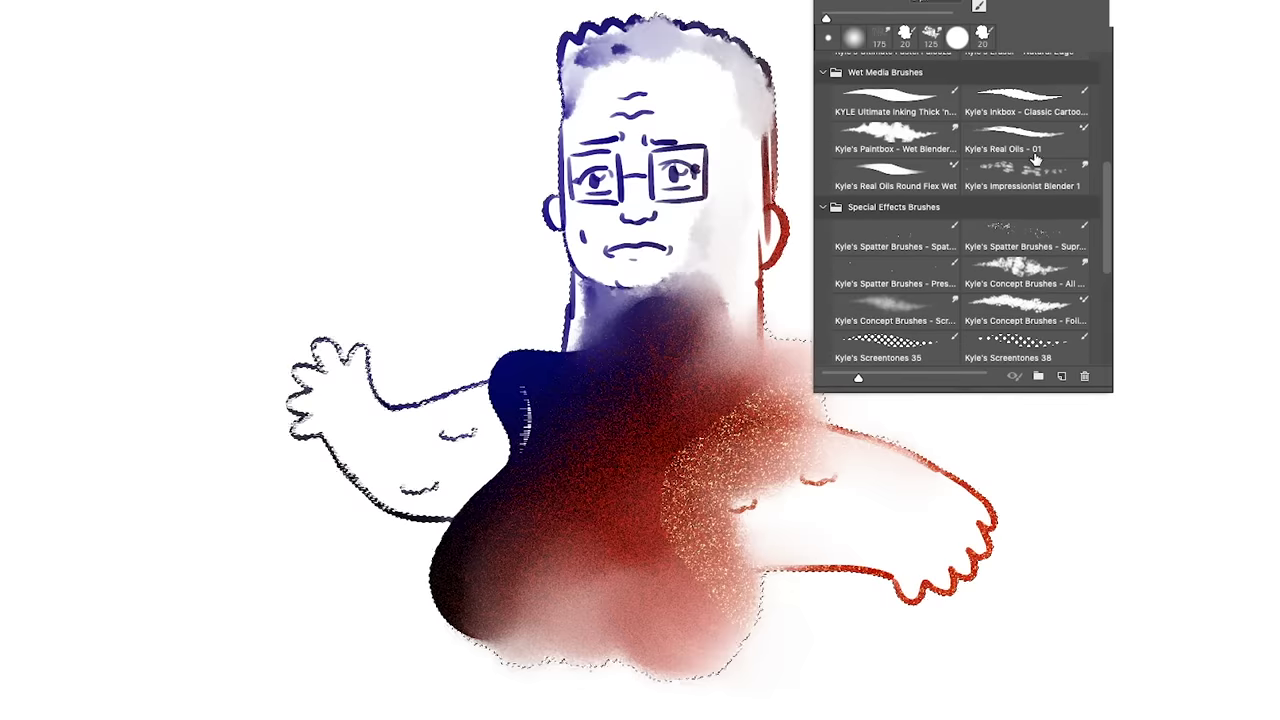
{"action": "left_click", "coordinate": [1050, 245]}
{"action": "key", "text": "Return"}
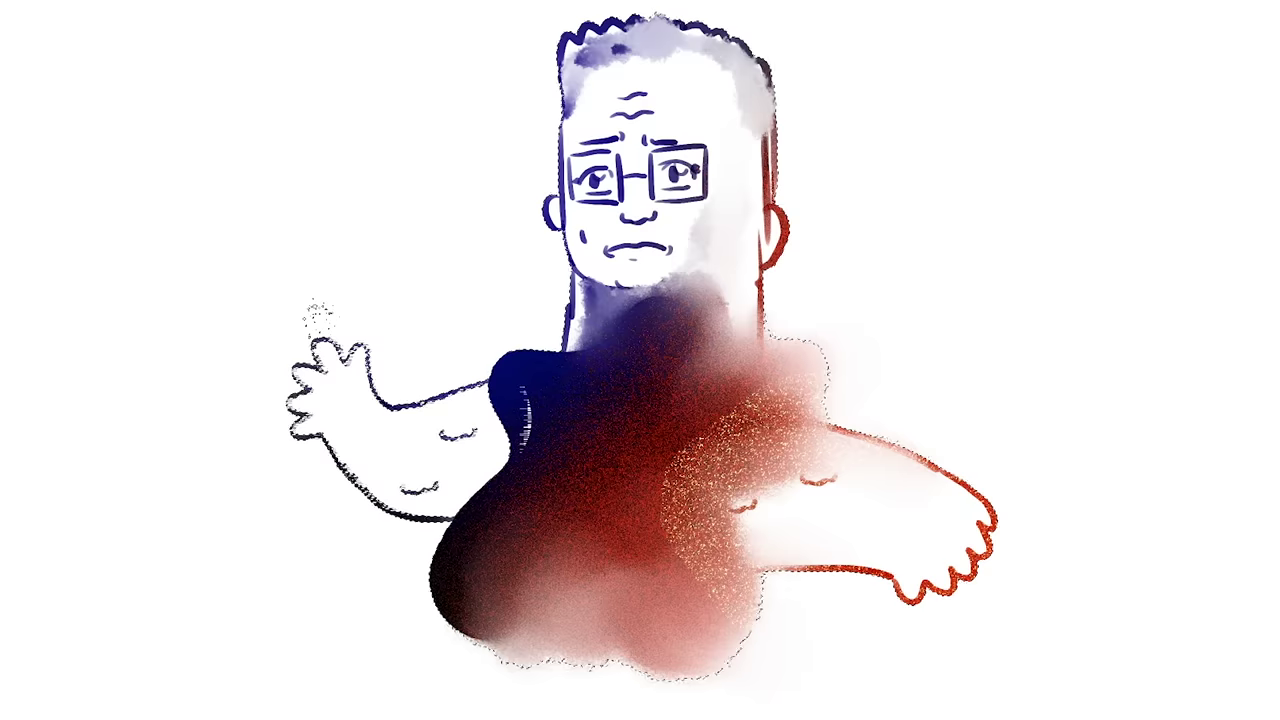
{"action": "left_click_drag", "start_coordinate": [316, 318], "coordinate": [306, 258]}
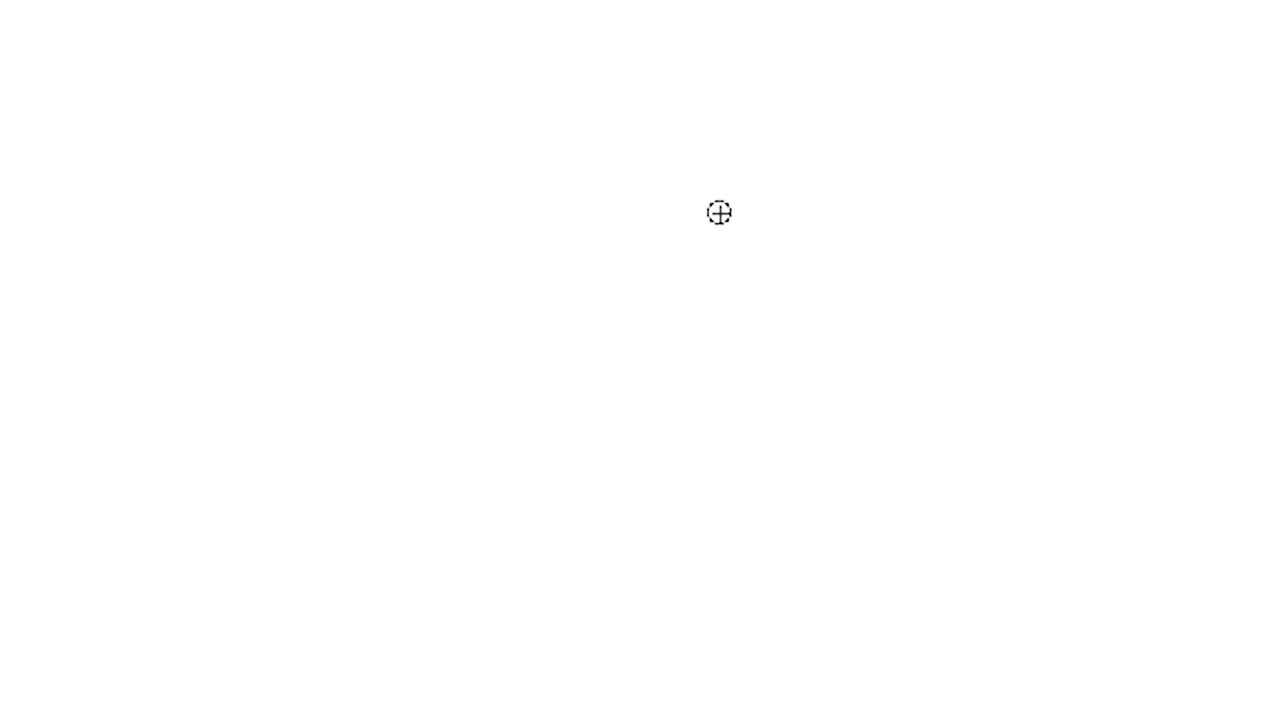
Ink two oval eyes, a long nose, a curled smile, an eyelid with pupil, and a line beside the right eye.
{"action": "mouse_move", "coordinate": [720, 203]}
{"action": "left_mouse_down"}
{"action": "mouse_move", "coordinate": [601, 305]}
{"action": "mouse_move", "coordinate": [680, 369]}
{"action": "mouse_move", "coordinate": [726, 251]}
{"action": "mouse_move", "coordinate": [728, 172]}
{"action": "left_mouse_up"}
{"action": "mouse_move", "coordinate": [597, 195]}
{"action": "left_mouse_down"}
{"action": "mouse_move", "coordinate": [583, 160]}
{"action": "mouse_move", "coordinate": [483, 226]}
{"action": "mouse_move", "coordinate": [508, 335]}
{"action": "left_mouse_up"}
{"action": "mouse_move", "coordinate": [591, 289]}
{"action": "left_mouse_down"}
{"action": "mouse_move", "coordinate": [543, 334]}
{"action": "mouse_move", "coordinate": [400, 360]}
{"action": "mouse_move", "coordinate": [570, 394]}
{"action": "left_mouse_up"}
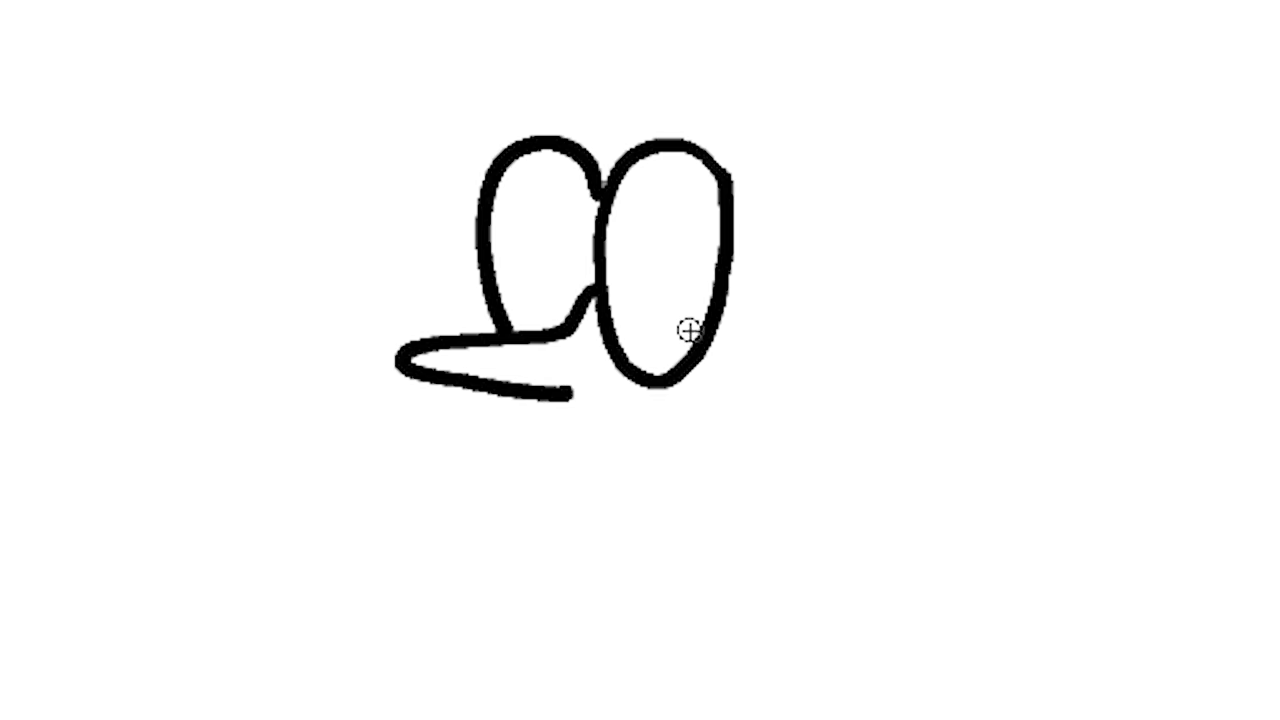
{"action": "mouse_move", "coordinate": [538, 474]}
{"action": "left_mouse_down"}
{"action": "mouse_move", "coordinate": [668, 436]}
{"action": "mouse_move", "coordinate": [682, 464]}
{"action": "left_mouse_up"}
{"action": "left_click_drag", "start_coordinate": [498, 268], "coordinate": [562, 264]}
{"action": "mouse_move", "coordinate": [562, 264]}
{"action": "left_mouse_down"}
{"action": "mouse_move", "coordinate": [711, 263]}
{"action": "mouse_move", "coordinate": [666, 286]}
{"action": "mouse_move", "coordinate": [676, 316]}
{"action": "mouse_move", "coordinate": [564, 300]}
{"action": "left_mouse_up"}
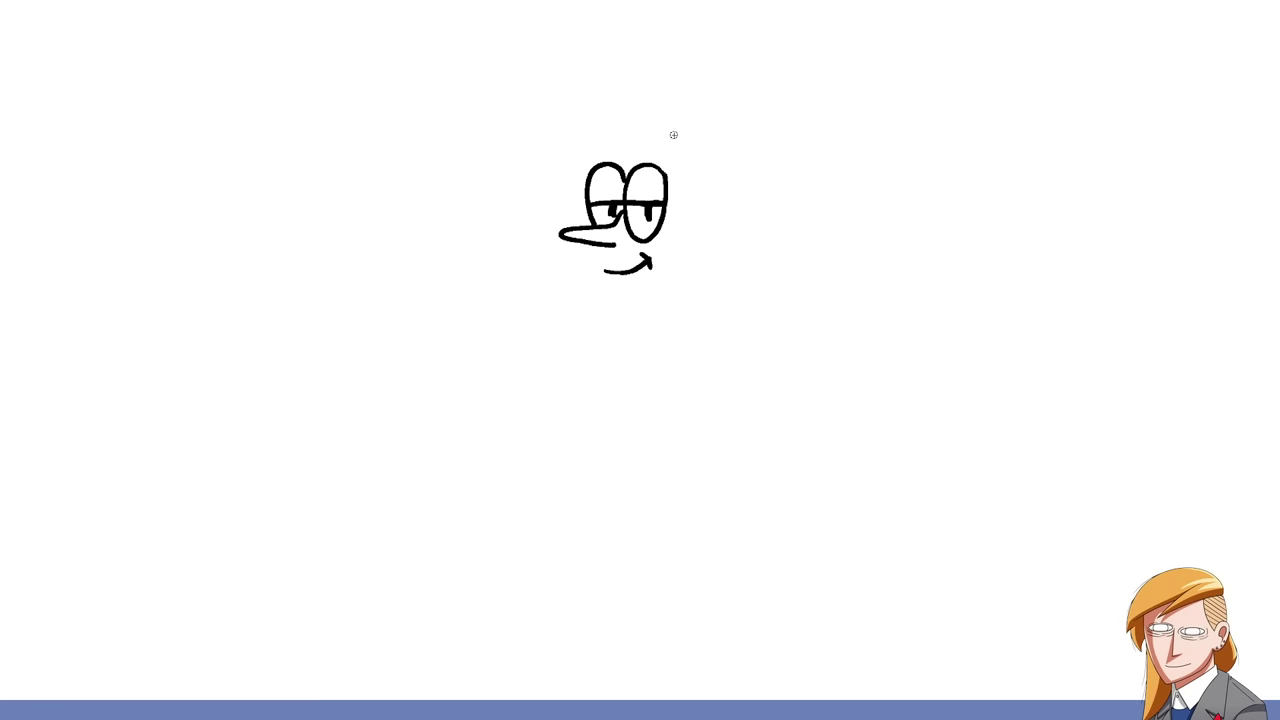
{"action": "left_click_drag", "start_coordinate": [678, 166], "coordinate": [682, 245]}
Select the Hard Round Pressure Opacity brush preset and shrink it one size with [.
{"action": "scroll", "coordinate": [1114, 190], "scroll_direction": "down", "scroll_amount": 2}
{"action": "scroll", "coordinate": [1114, 190], "scroll_direction": "down", "scroll_amount": 2}
{"action": "scroll", "coordinate": [1121, 212], "scroll_direction": "down", "scroll_amount": 2}
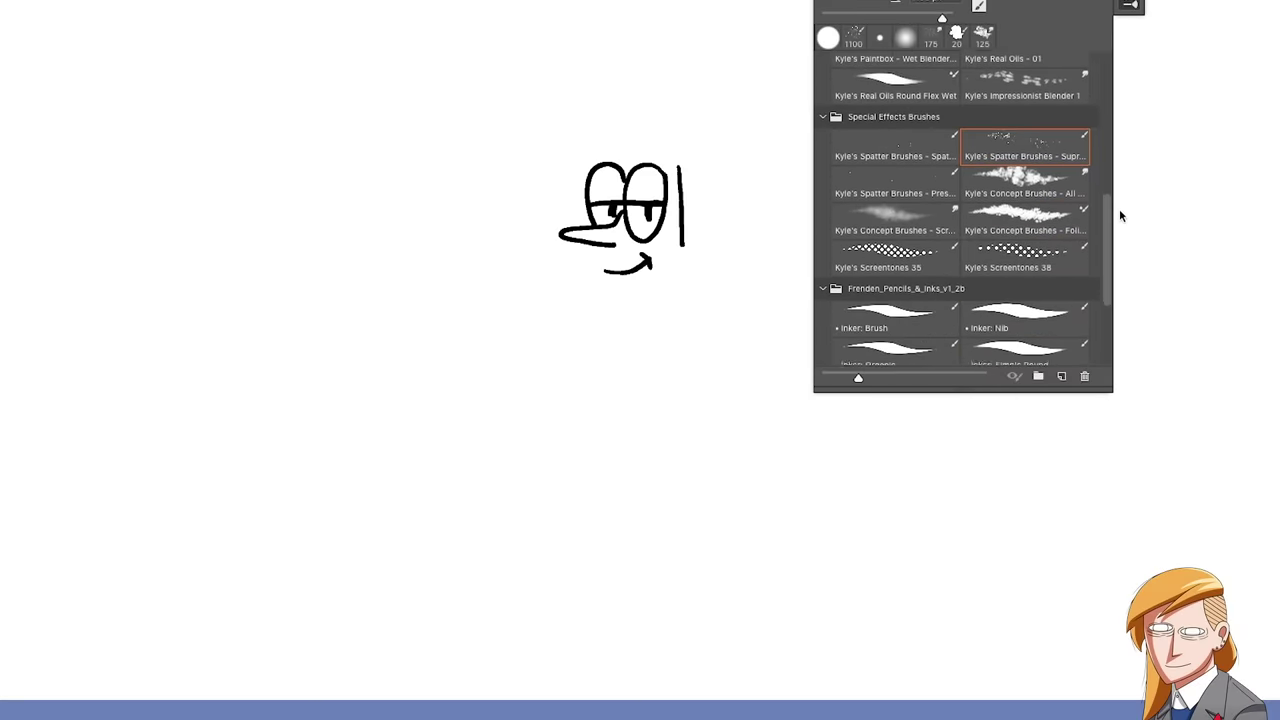
{"action": "scroll", "coordinate": [1121, 220], "scroll_direction": "down", "scroll_amount": 2}
{"action": "scroll", "coordinate": [1122, 236], "scroll_direction": "down", "scroll_amount": 1}
{"action": "scroll", "coordinate": [1120, 260], "scroll_direction": "down", "scroll_amount": 2}
{"action": "scroll", "coordinate": [1120, 269], "scroll_direction": "up", "scroll_amount": 1}
{"action": "scroll", "coordinate": [1120, 260], "scroll_direction": "up", "scroll_amount": 1}
{"action": "scroll", "coordinate": [1120, 235], "scroll_direction": "up", "scroll_amount": 2}
{"action": "scroll", "coordinate": [1123, 190], "scroll_direction": "up", "scroll_amount": 4}
{"action": "scroll", "coordinate": [1128, 120], "scroll_direction": "up", "scroll_amount": 3}
{"action": "scroll", "coordinate": [1134, 200], "scroll_direction": "down", "scroll_amount": 10}
{"action": "scroll", "coordinate": [1147, 349], "scroll_direction": "up", "scroll_amount": 5}
{"action": "scroll", "coordinate": [1146, 397], "scroll_direction": "down", "scroll_amount": 5}
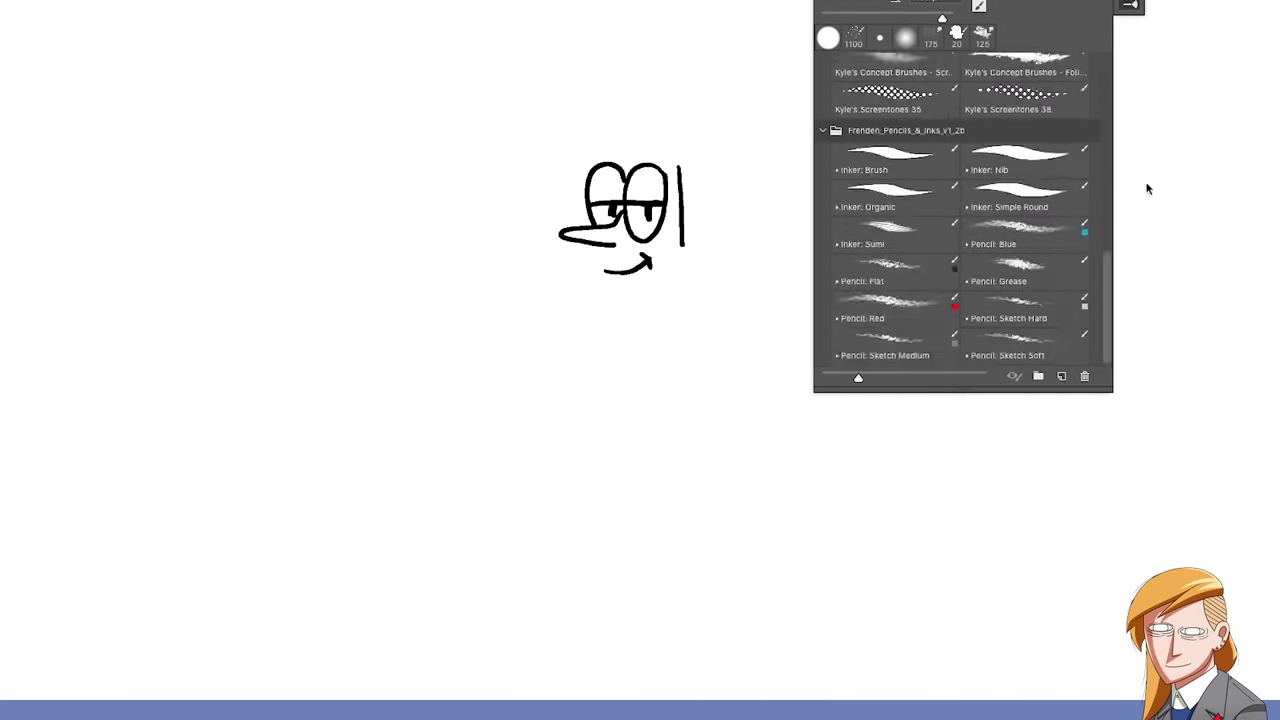
{"action": "scroll", "coordinate": [1146, 189], "scroll_direction": "up", "scroll_amount": 5}
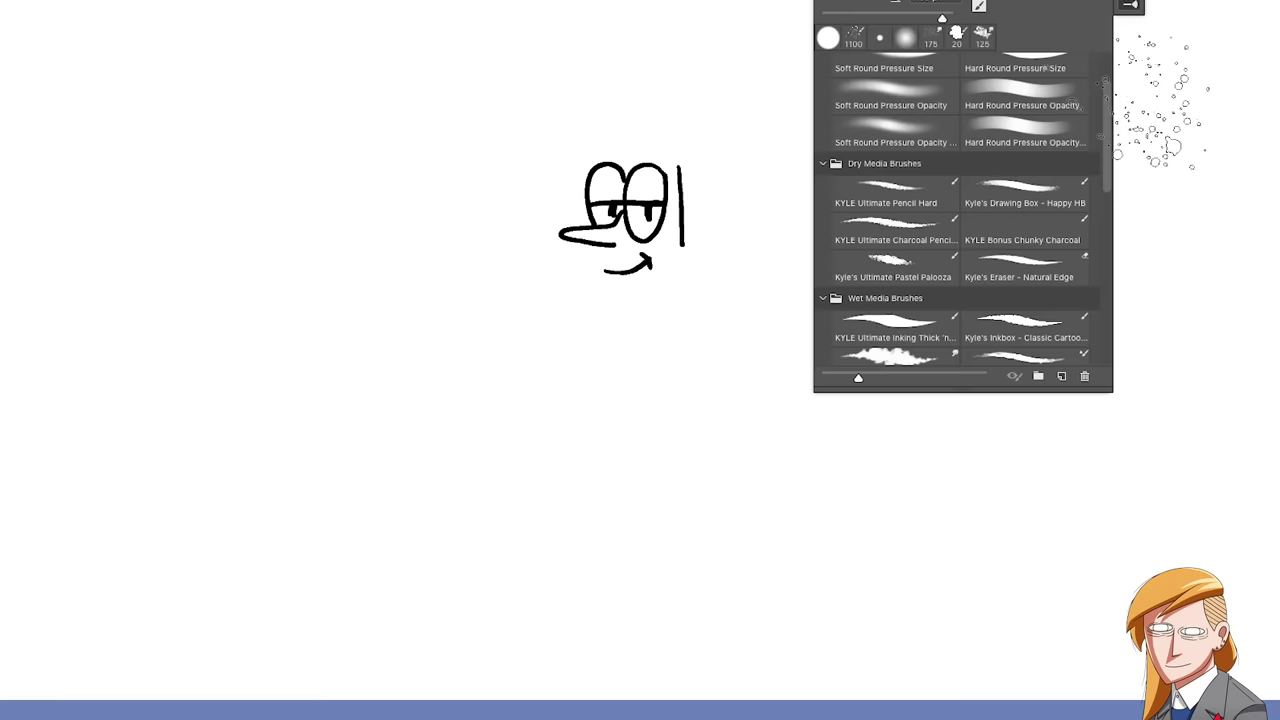
{"action": "left_click", "coordinate": [1035, 135]}
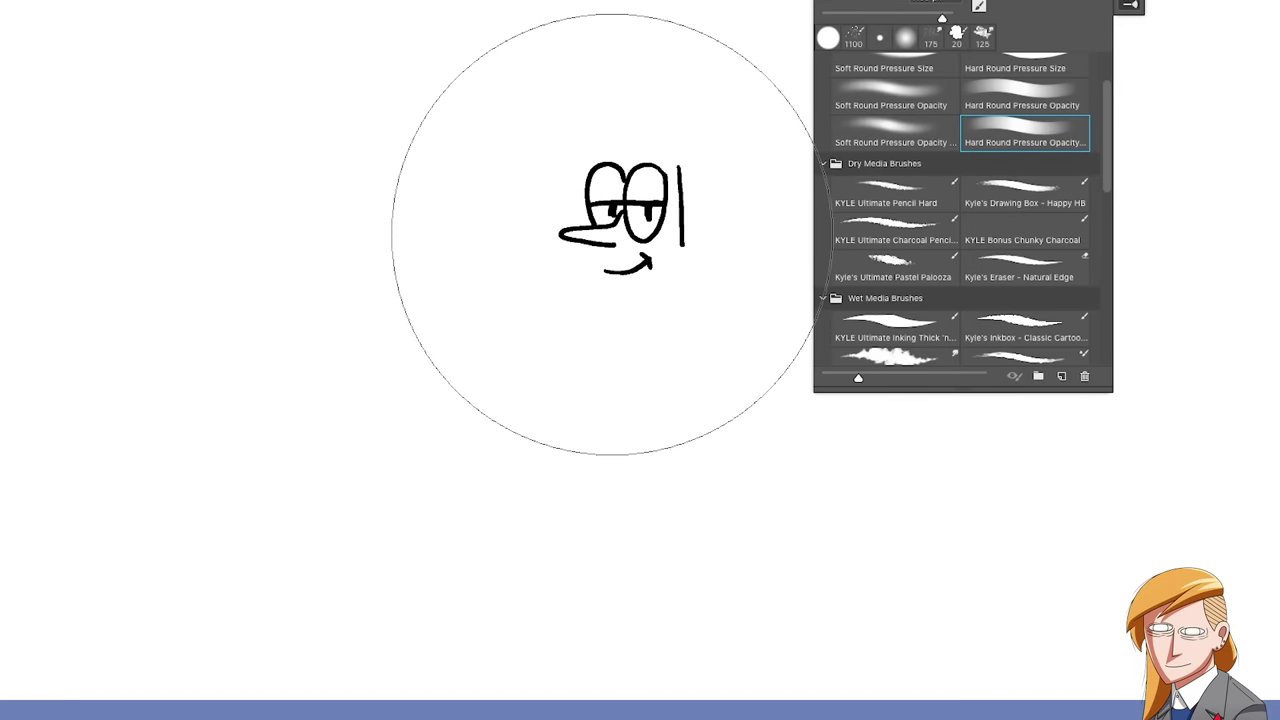
{"action": "key", "text": "bracketleft"}
{"action": "key", "text": "bracketleft"}
{"action": "key", "text": "bracketleft"}
{"action": "key", "text": "bracketleft"}
{"action": "key", "text": "bracketleft"}
{"action": "key", "text": "bracketleft"}
{"action": "key", "text": "bracketleft"}
{"action": "key", "text": "bracketleft"}
{"action": "key", "text": "bracketleft"}
{"action": "key", "text": "bracketleft"}
{"action": "key", "text": "bracketleft"}
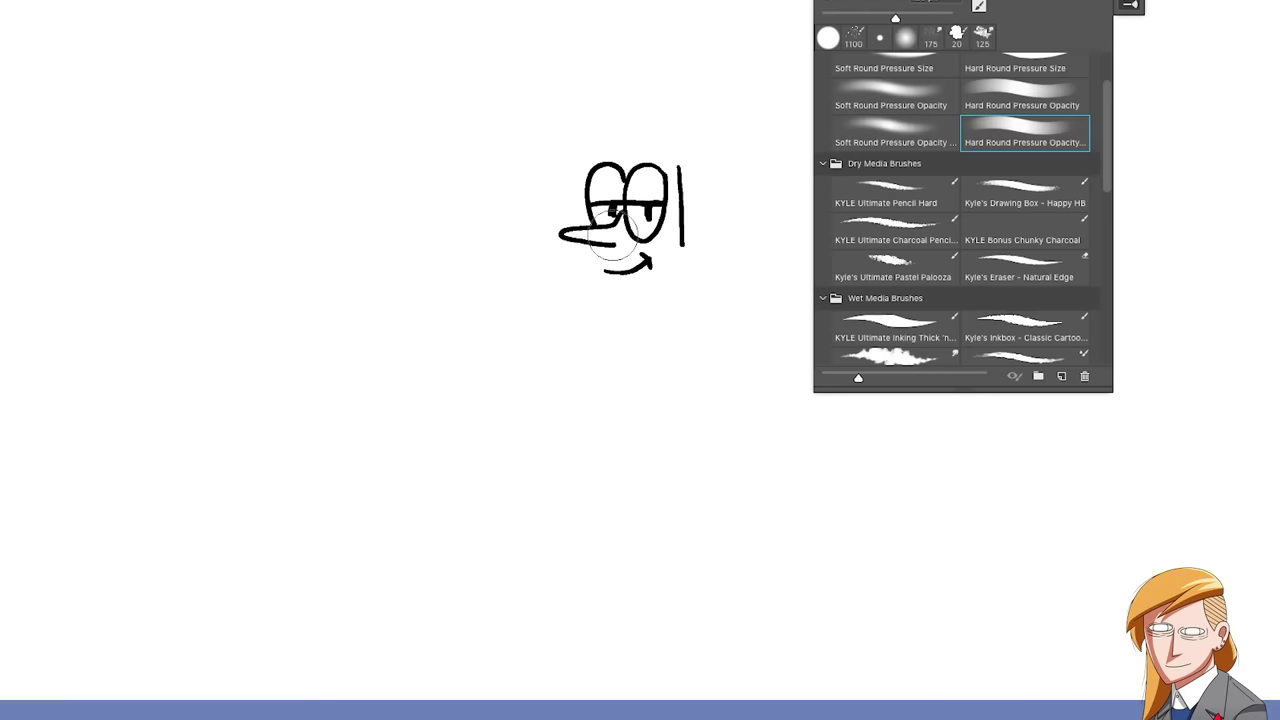
{"action": "key", "text": "Return"}
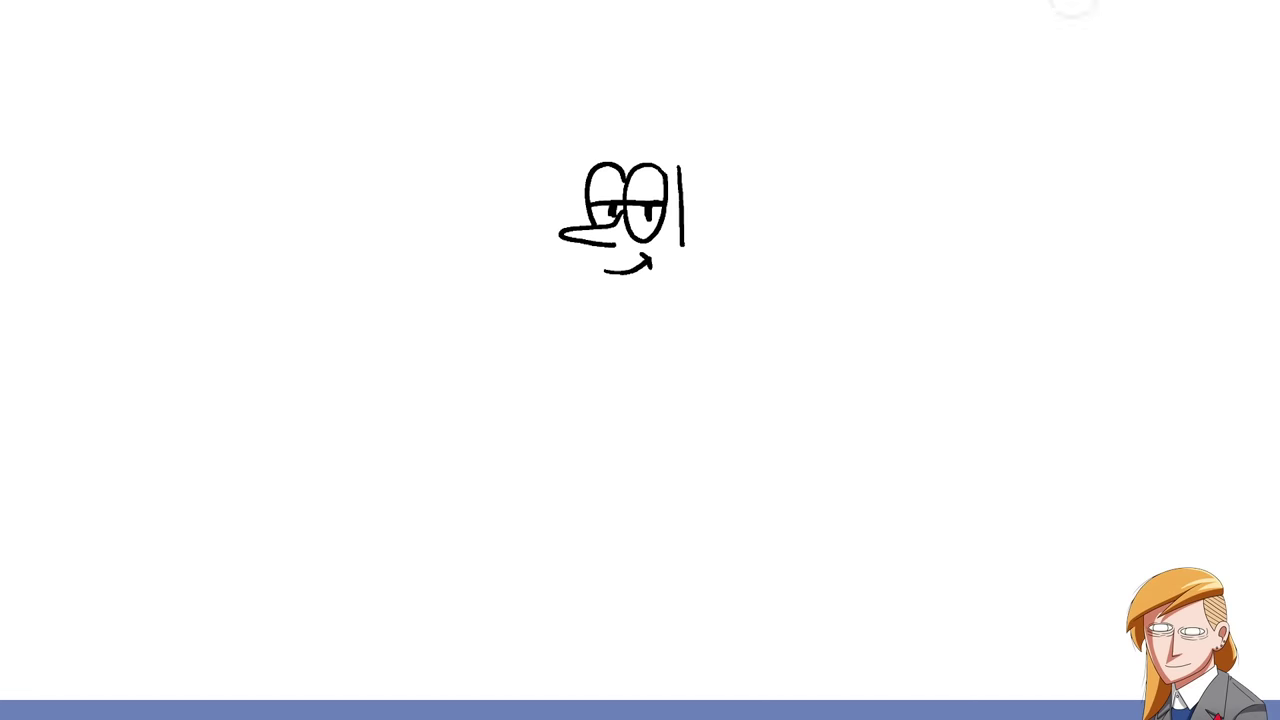
Paint soft grey strokes for the head, neck, bent inner arm and hand below the face.
{"action": "left_click_drag", "start_coordinate": [568, 170], "coordinate": [570, 215]}
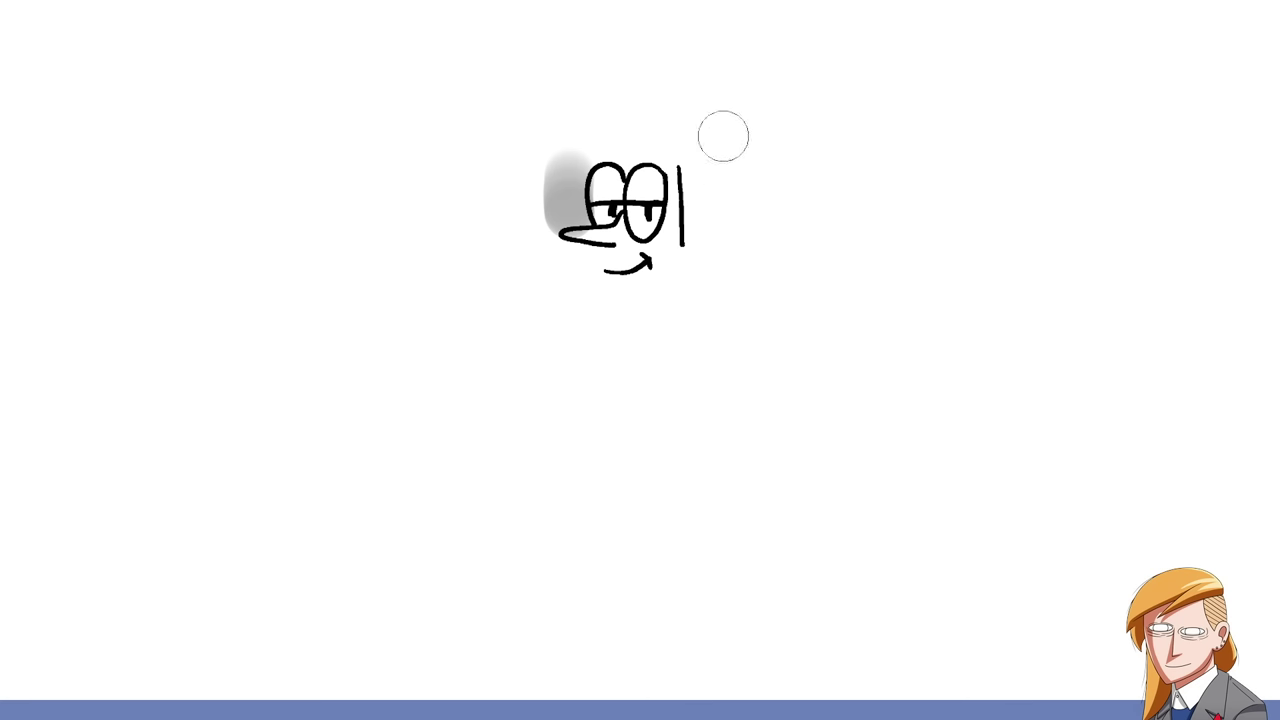
{"action": "mouse_move", "coordinate": [668, 165]}
{"action": "left_mouse_down"}
{"action": "mouse_move", "coordinate": [645, 295]}
{"action": "mouse_move", "coordinate": [732, 405]}
{"action": "mouse_move", "coordinate": [777, 491]}
{"action": "mouse_move", "coordinate": [751, 563]}
{"action": "mouse_move", "coordinate": [686, 611]}
{"action": "mouse_move", "coordinate": [750, 556]}
{"action": "left_mouse_up"}
{"action": "mouse_move", "coordinate": [663, 431]}
{"action": "left_mouse_down"}
{"action": "mouse_move", "coordinate": [634, 543]}
{"action": "mouse_move", "coordinate": [684, 620]}
{"action": "mouse_move", "coordinate": [629, 591]}
{"action": "left_mouse_up"}
{"action": "mouse_move", "coordinate": [506, 397]}
{"action": "left_mouse_down"}
{"action": "mouse_move", "coordinate": [503, 458]}
{"action": "mouse_move", "coordinate": [546, 708]}
{"action": "left_mouse_up"}
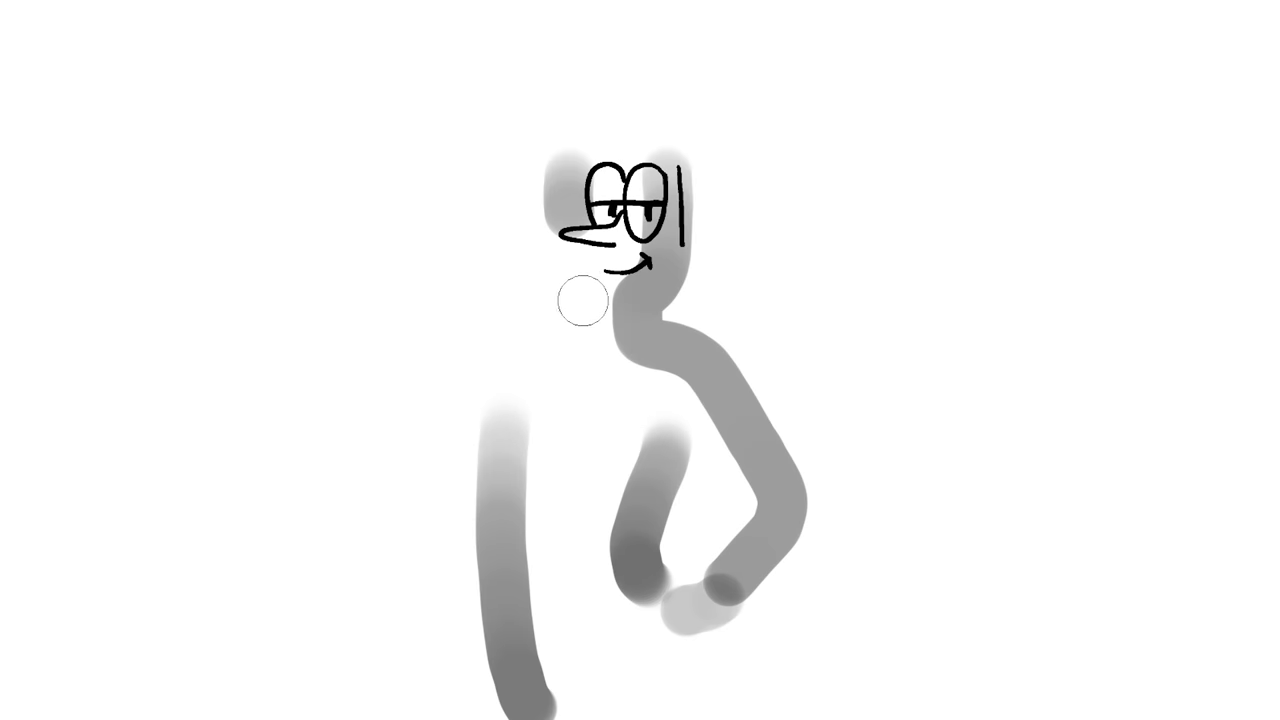
{"action": "left_click_drag", "start_coordinate": [575, 302], "coordinate": [650, 320]}
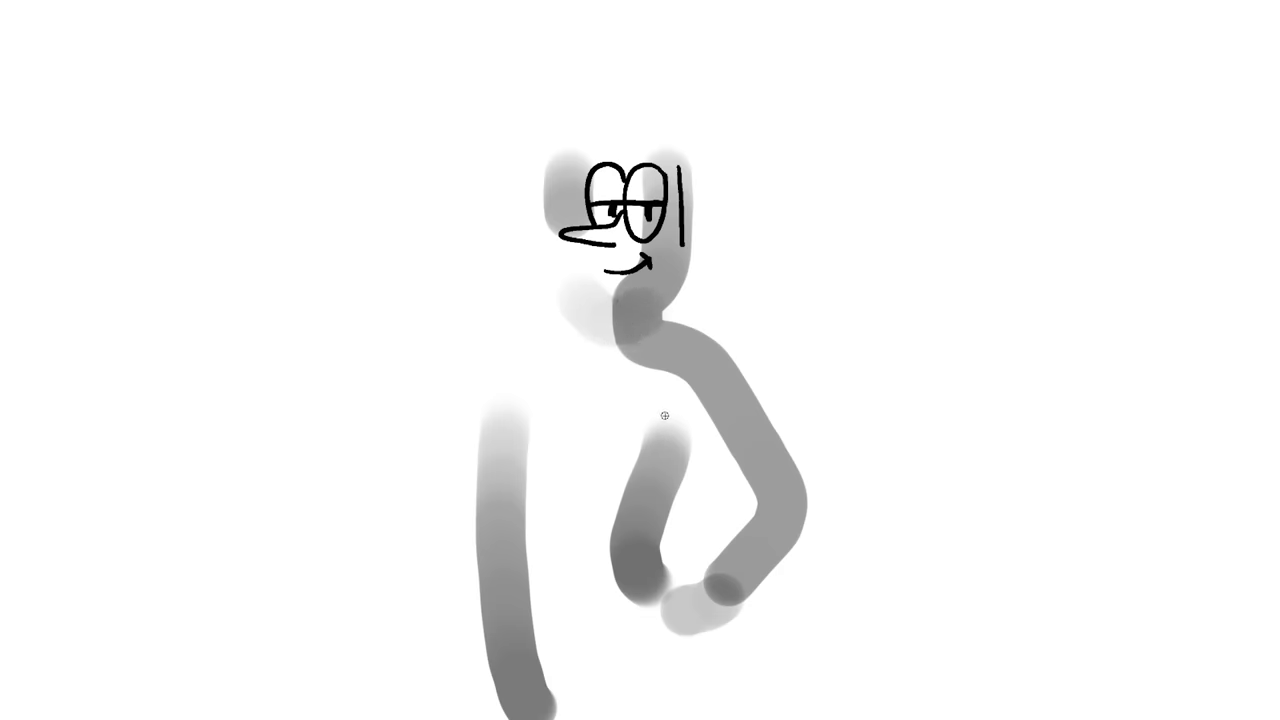
Ink the collar, arm, body edges and curled hand in black, add a chest star and cap the head line.
{"action": "mouse_move", "coordinate": [666, 414]}
{"action": "left_mouse_down"}
{"action": "mouse_move", "coordinate": [790, 543]}
{"action": "mouse_move", "coordinate": [605, 365]}
{"action": "left_mouse_up"}
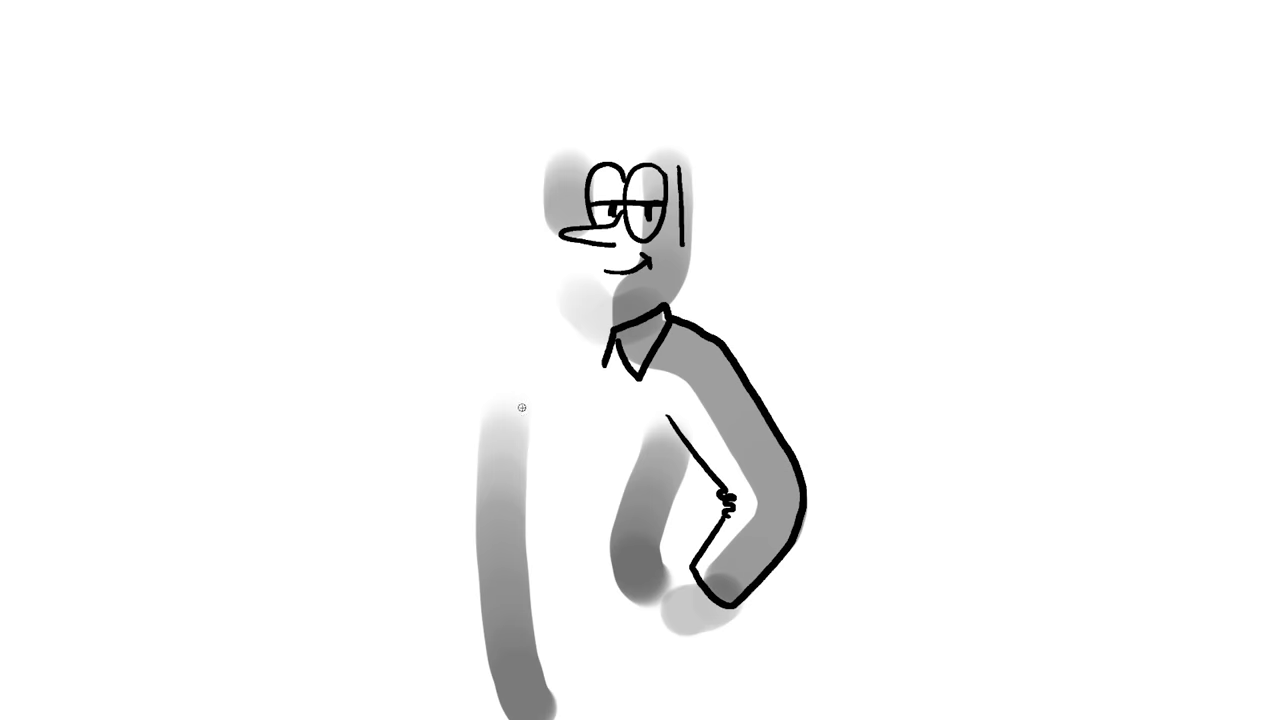
{"action": "left_click_drag", "start_coordinate": [521, 405], "coordinate": [555, 716]}
{"action": "left_click_drag", "start_coordinate": [488, 372], "coordinate": [492, 692]}
{"action": "left_click_drag", "start_coordinate": [689, 458], "coordinate": [660, 590]}
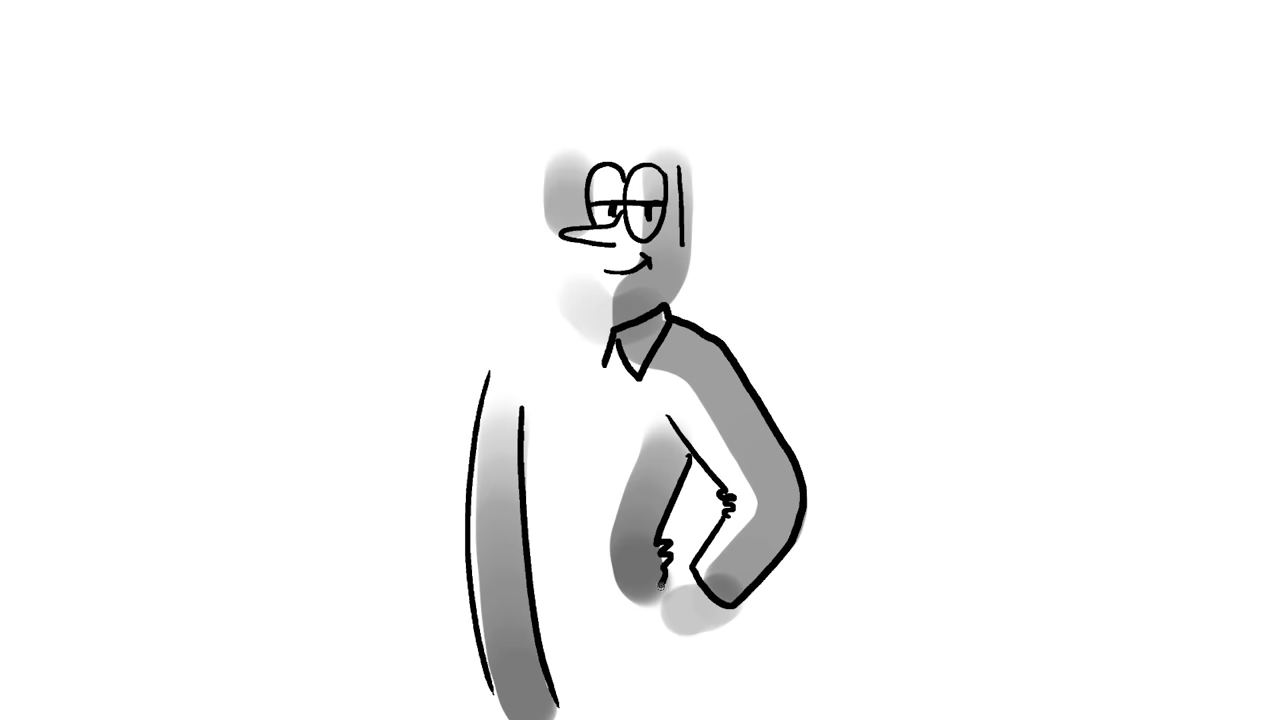
{"action": "mouse_move", "coordinate": [690, 584]}
{"action": "left_mouse_down"}
{"action": "mouse_move", "coordinate": [632, 606]}
{"action": "mouse_move", "coordinate": [704, 652]}
{"action": "mouse_move", "coordinate": [730, 610]}
{"action": "left_mouse_up"}
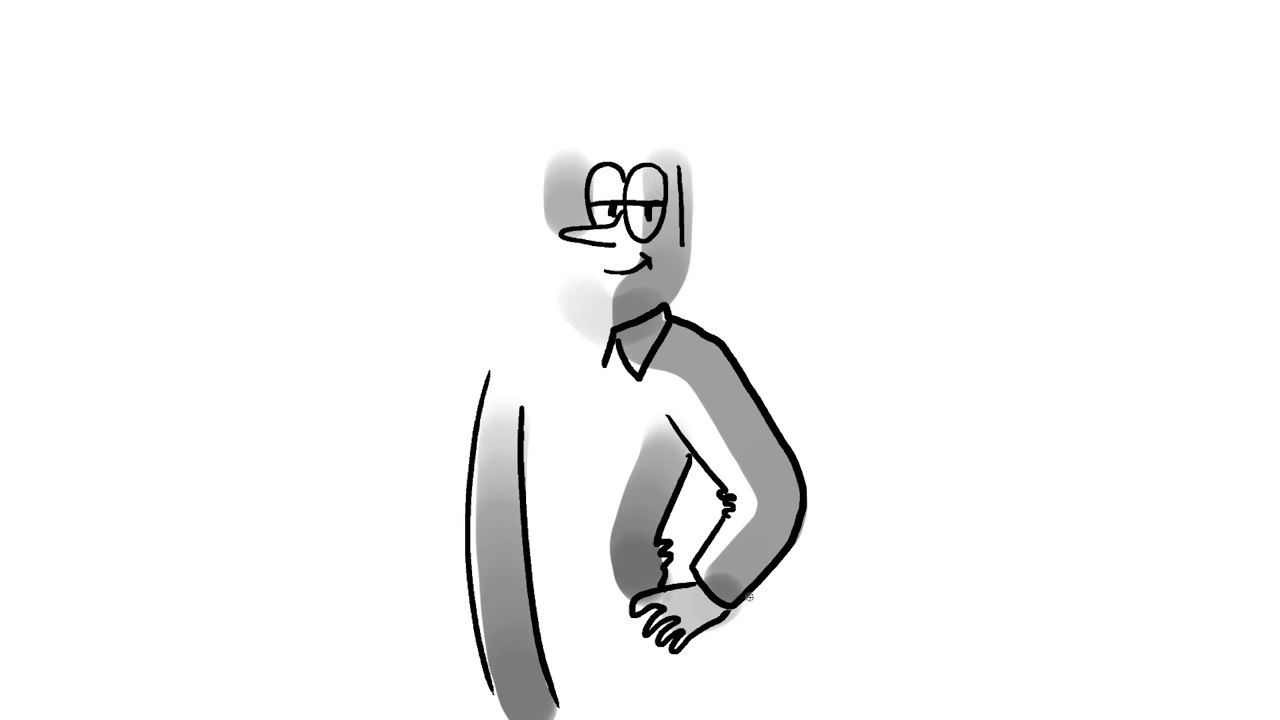
{"action": "mouse_move", "coordinate": [614, 421]}
{"action": "left_mouse_down"}
{"action": "mouse_move", "coordinate": [628, 448]}
{"action": "mouse_move", "coordinate": [595, 420]}
{"action": "mouse_move", "coordinate": [616, 420]}
{"action": "left_mouse_up"}
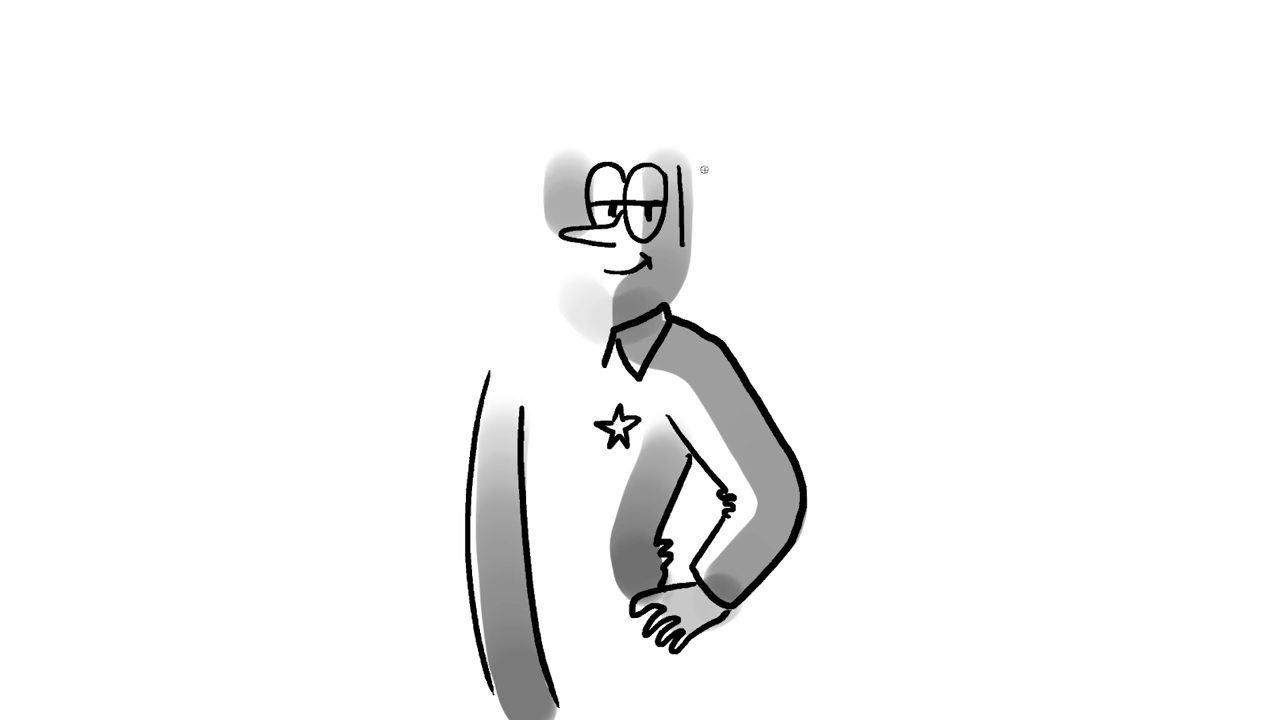
{"action": "left_click_drag", "start_coordinate": [681, 168], "coordinate": [693, 171]}
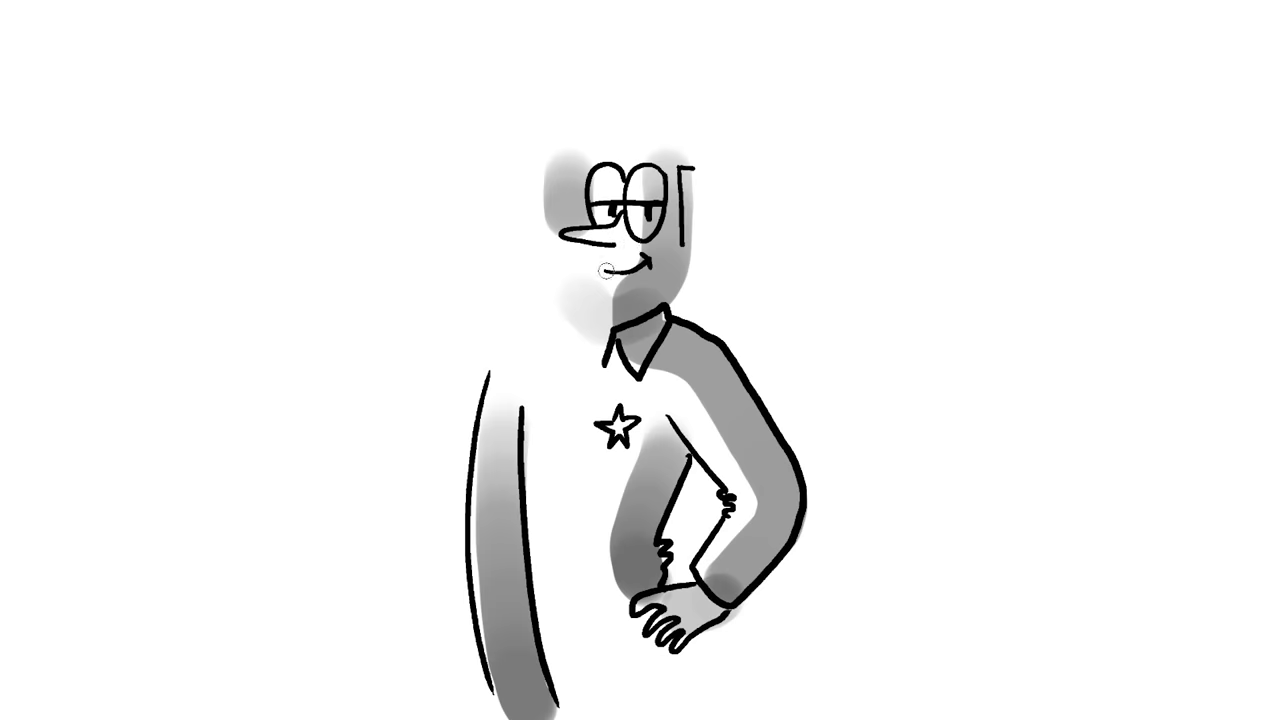
Erase the old smile, touch up the right pupil, and draw an open grin with a tooth line.
{"action": "mouse_move", "coordinate": [528, 514]}
{"action": "left_mouse_down"}
{"action": "mouse_move", "coordinate": [645, 440]}
{"action": "mouse_move", "coordinate": [586, 500]}
{"action": "mouse_move", "coordinate": [666, 494]}
{"action": "mouse_move", "coordinate": [591, 537]}
{"action": "mouse_move", "coordinate": [618, 503]}
{"action": "left_mouse_up"}
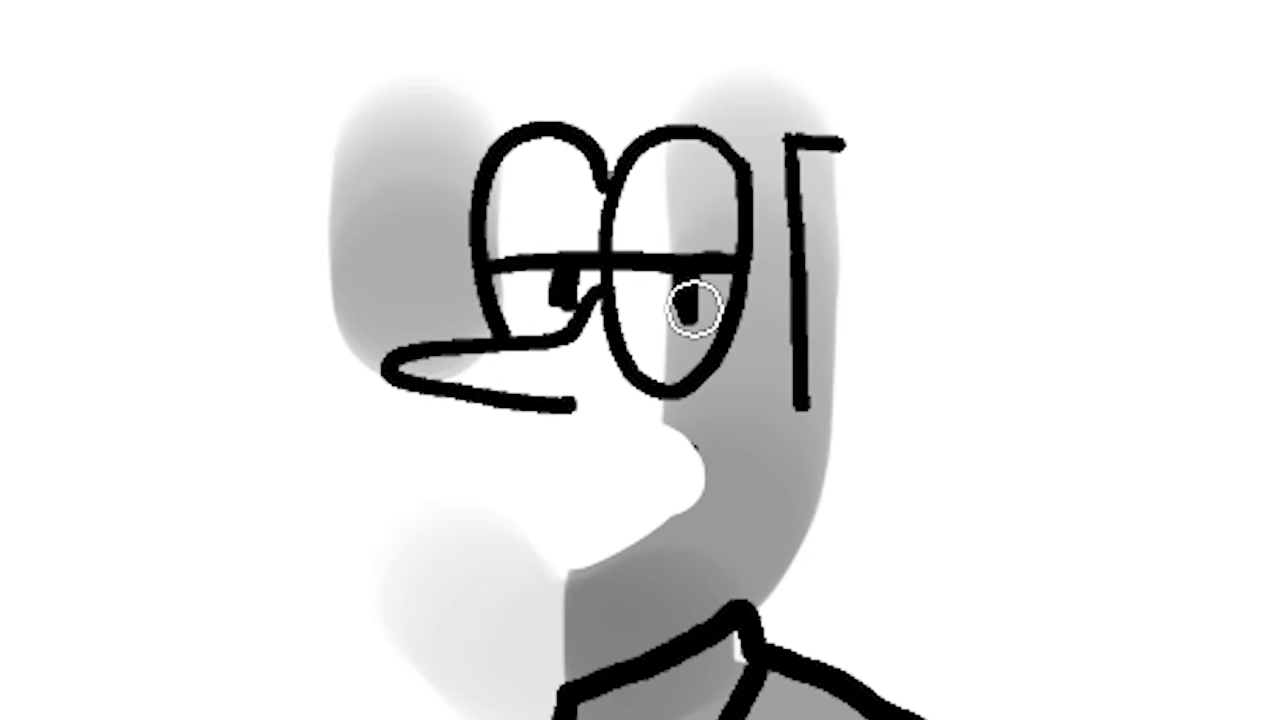
{"action": "left_click", "coordinate": [692, 308]}
{"action": "left_click_drag", "start_coordinate": [686, 288], "coordinate": [686, 318]}
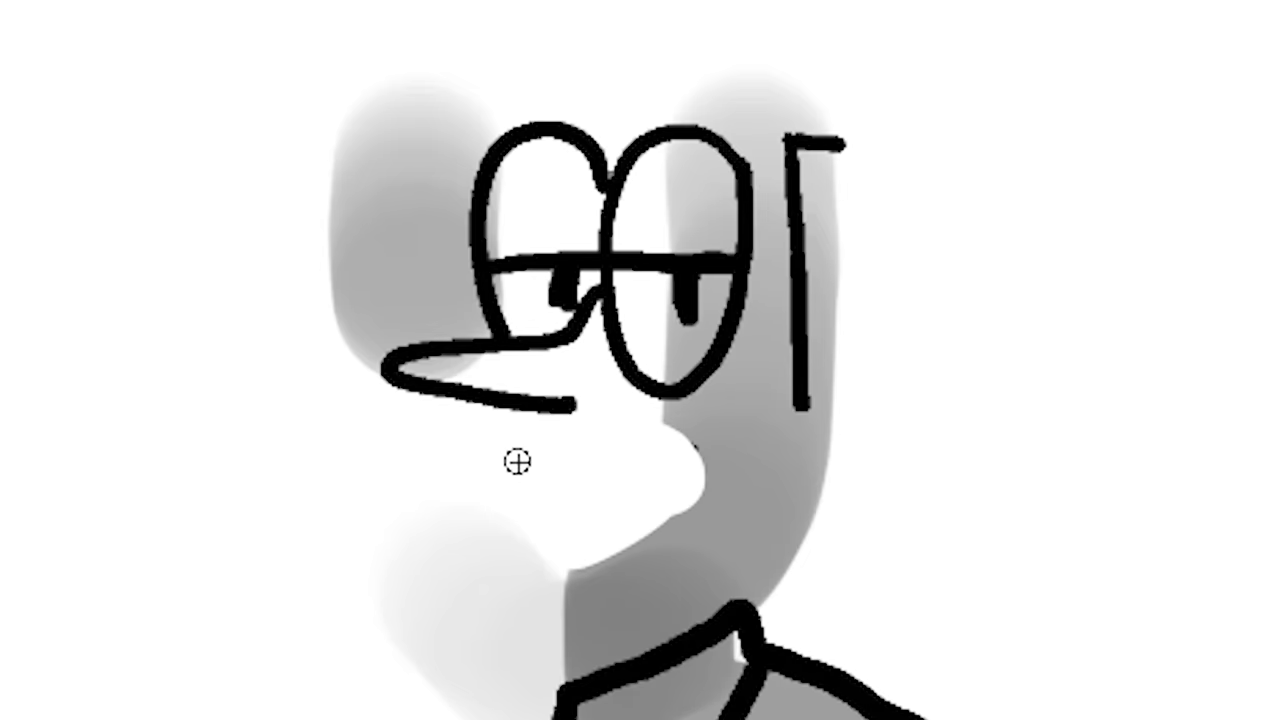
{"action": "mouse_move", "coordinate": [506, 465]}
{"action": "left_mouse_down"}
{"action": "mouse_move", "coordinate": [669, 443]}
{"action": "mouse_move", "coordinate": [689, 486]}
{"action": "mouse_move", "coordinate": [650, 523]}
{"action": "mouse_move", "coordinate": [606, 537]}
{"action": "mouse_move", "coordinate": [543, 534]}
{"action": "mouse_move", "coordinate": [497, 506]}
{"action": "mouse_move", "coordinate": [510, 477]}
{"action": "mouse_move", "coordinate": [531, 491]}
{"action": "mouse_move", "coordinate": [651, 486]}
{"action": "mouse_move", "coordinate": [690, 458]}
{"action": "left_mouse_up"}
{"action": "left_click_drag", "start_coordinate": [611, 494], "coordinate": [613, 528]}
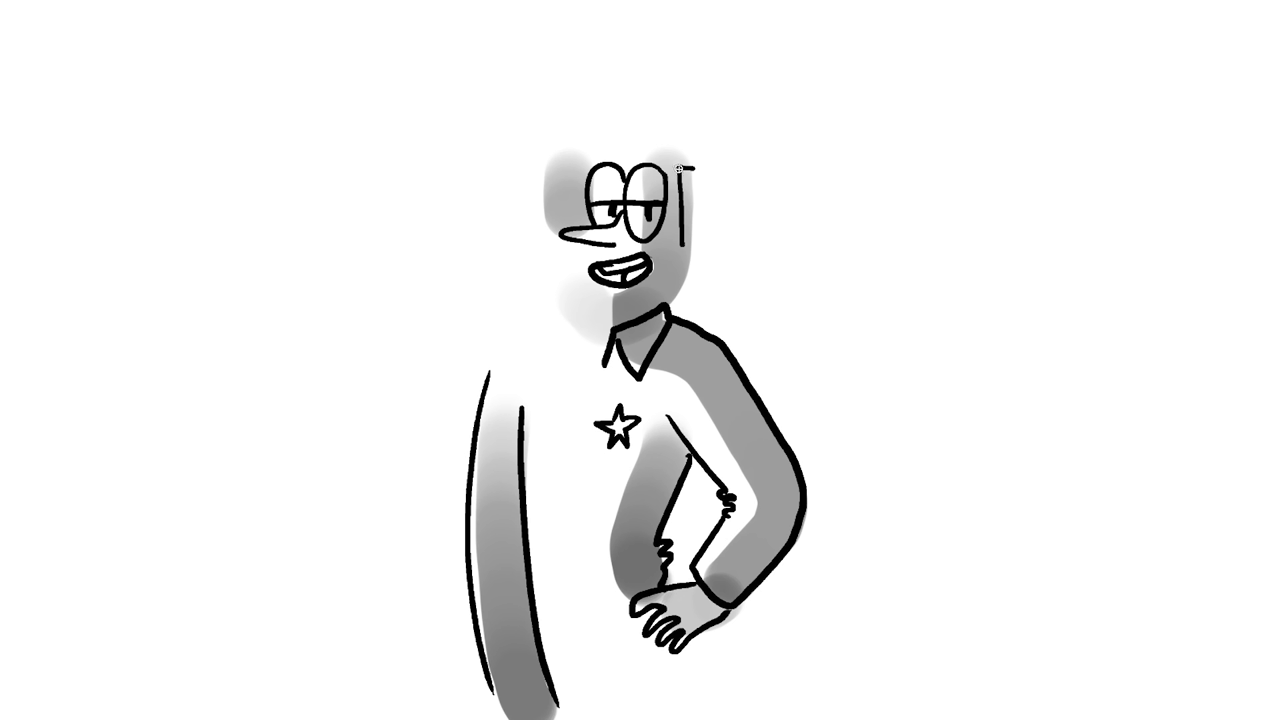
Sketch hair strokes, a wide hat brim across the head, and a curl rising above it.
{"action": "left_click_drag", "start_coordinate": [667, 157], "coordinate": [674, 211]}
{"action": "left_click_drag", "start_coordinate": [692, 164], "coordinate": [570, 162]}
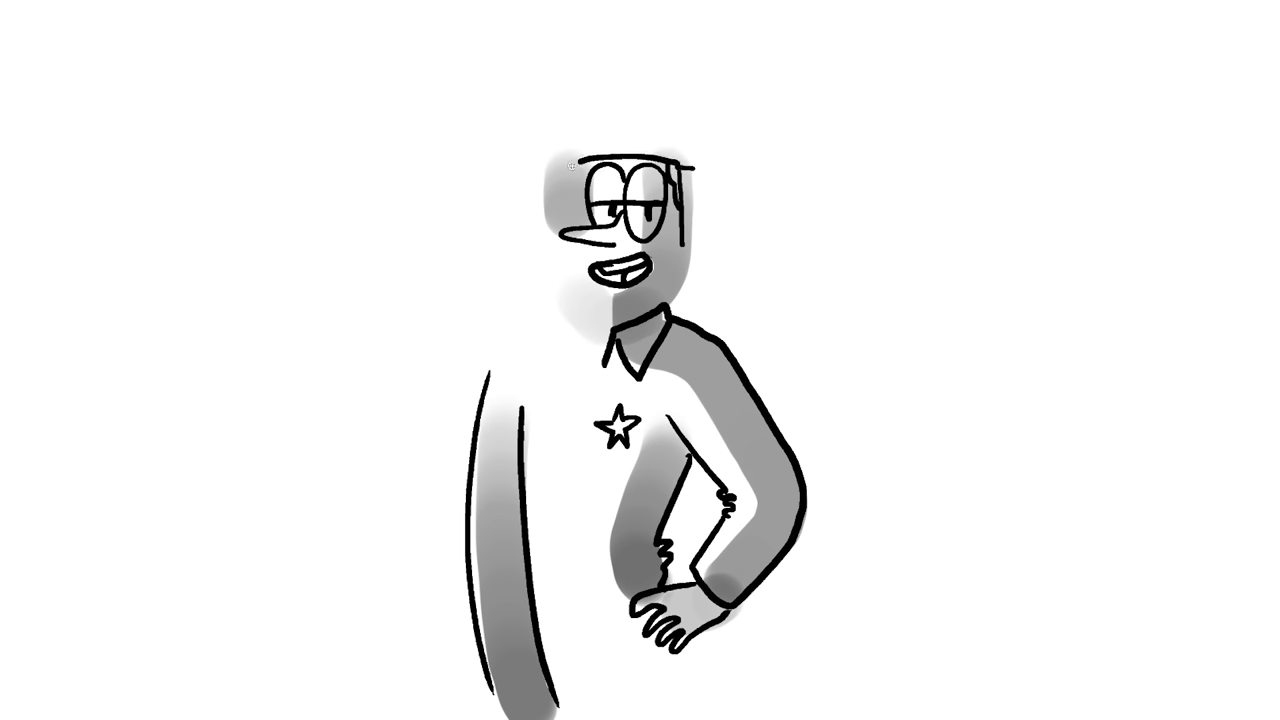
{"action": "mouse_move", "coordinate": [678, 168]}
{"action": "left_mouse_down"}
{"action": "mouse_move", "coordinate": [795, 155]}
{"action": "mouse_move", "coordinate": [598, 131]}
{"action": "mouse_move", "coordinate": [472, 176]}
{"action": "mouse_move", "coordinate": [542, 181]}
{"action": "left_mouse_up"}
{"action": "left_click_drag", "start_coordinate": [567, 134], "coordinate": [645, 74]}
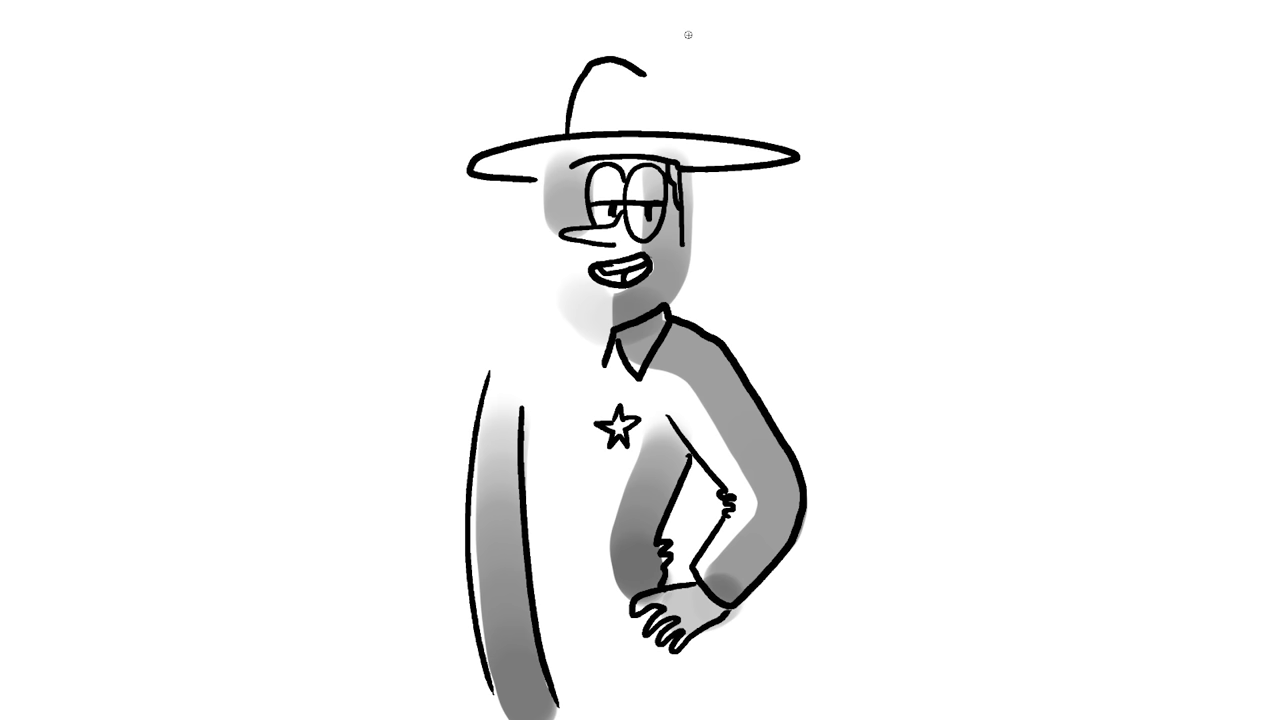
Lasso the hat, scale it to about 2.0 by 0.9 inches, and move it onto the head.
{"action": "mouse_move", "coordinate": [569, 43]}
{"action": "left_mouse_down"}
{"action": "mouse_move", "coordinate": [548, 188]}
{"action": "mouse_move", "coordinate": [635, 168]}
{"action": "mouse_move", "coordinate": [737, 186]}
{"action": "left_mouse_up"}
{"action": "left_click_drag", "start_coordinate": [505, 212], "coordinate": [745, 189]}
{"action": "key", "text": "ctrl+t"}
{"action": "left_click_drag", "start_coordinate": [835, 31], "coordinate": [734, 77]}
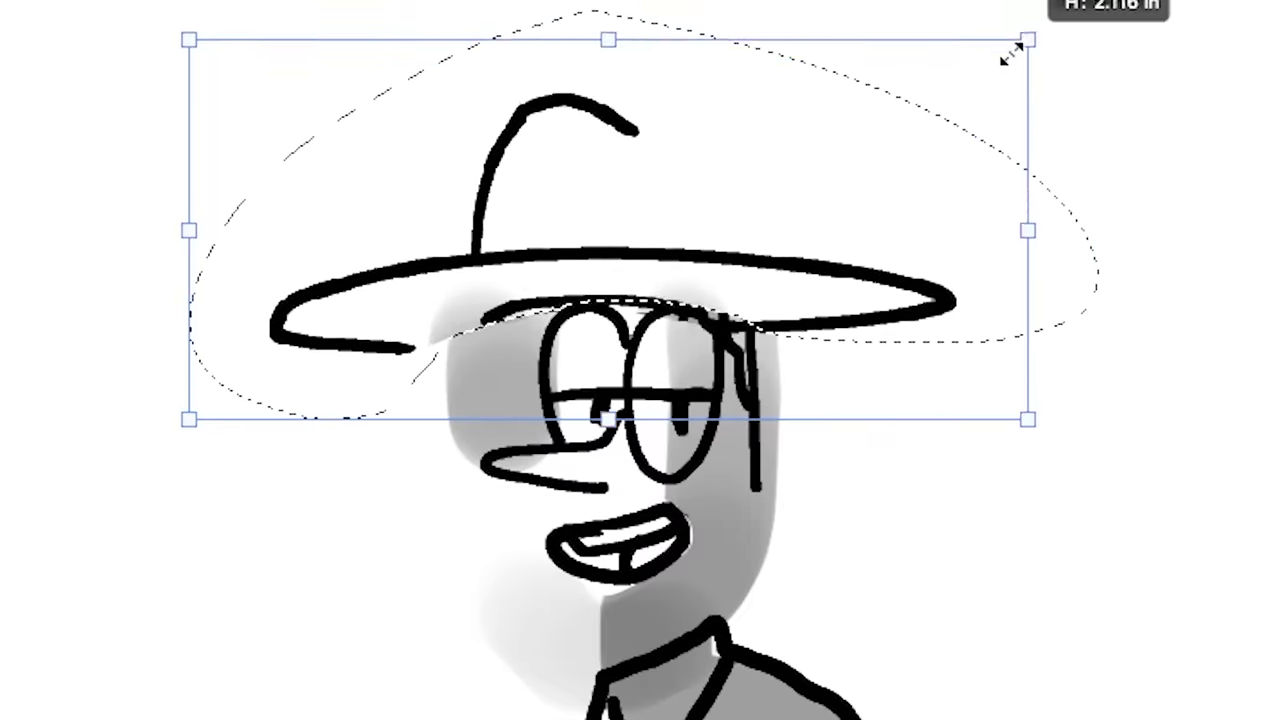
{"action": "mouse_move", "coordinate": [818, 137]}
{"action": "left_mouse_down"}
{"action": "mouse_move", "coordinate": [606, 209]}
{"action": "mouse_move", "coordinate": [510, 285]}
{"action": "left_mouse_up"}
{"action": "mouse_move", "coordinate": [426, 367]}
{"action": "left_mouse_down"}
{"action": "mouse_move", "coordinate": [509, 299]}
{"action": "mouse_move", "coordinate": [696, 245]}
{"action": "left_mouse_up"}
{"action": "key", "text": "Return"}
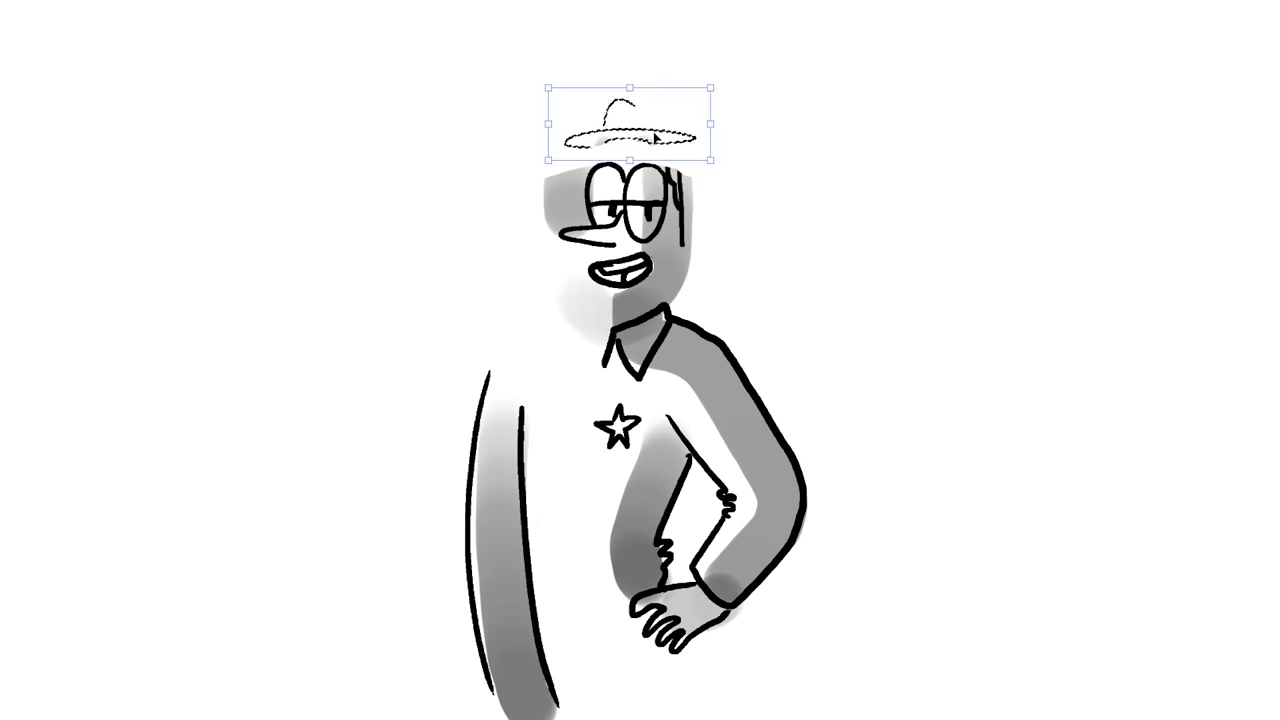
Brush in a forehead hair curl, hair on the left side, an ear, and a dented hat crown.
{"action": "key", "text": "b"}
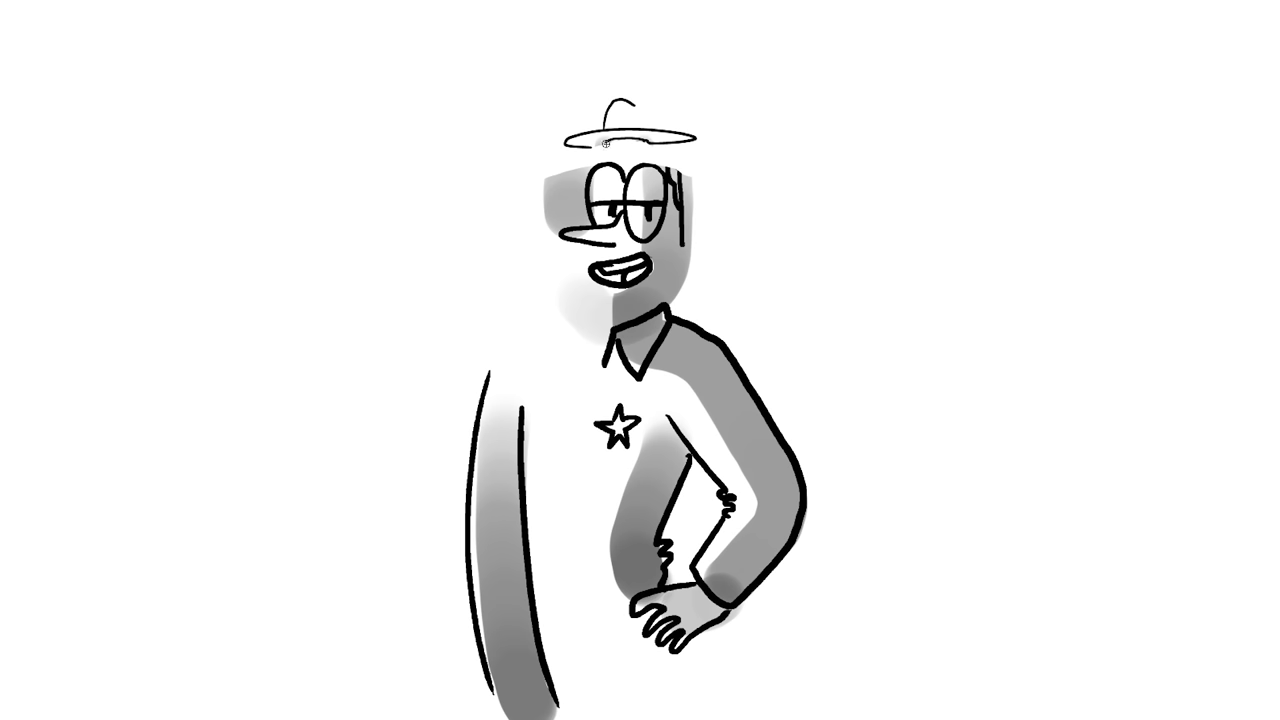
{"action": "mouse_move", "coordinate": [610, 146]}
{"action": "left_mouse_down"}
{"action": "mouse_move", "coordinate": [679, 155]}
{"action": "mouse_move", "coordinate": [681, 186]}
{"action": "left_mouse_up"}
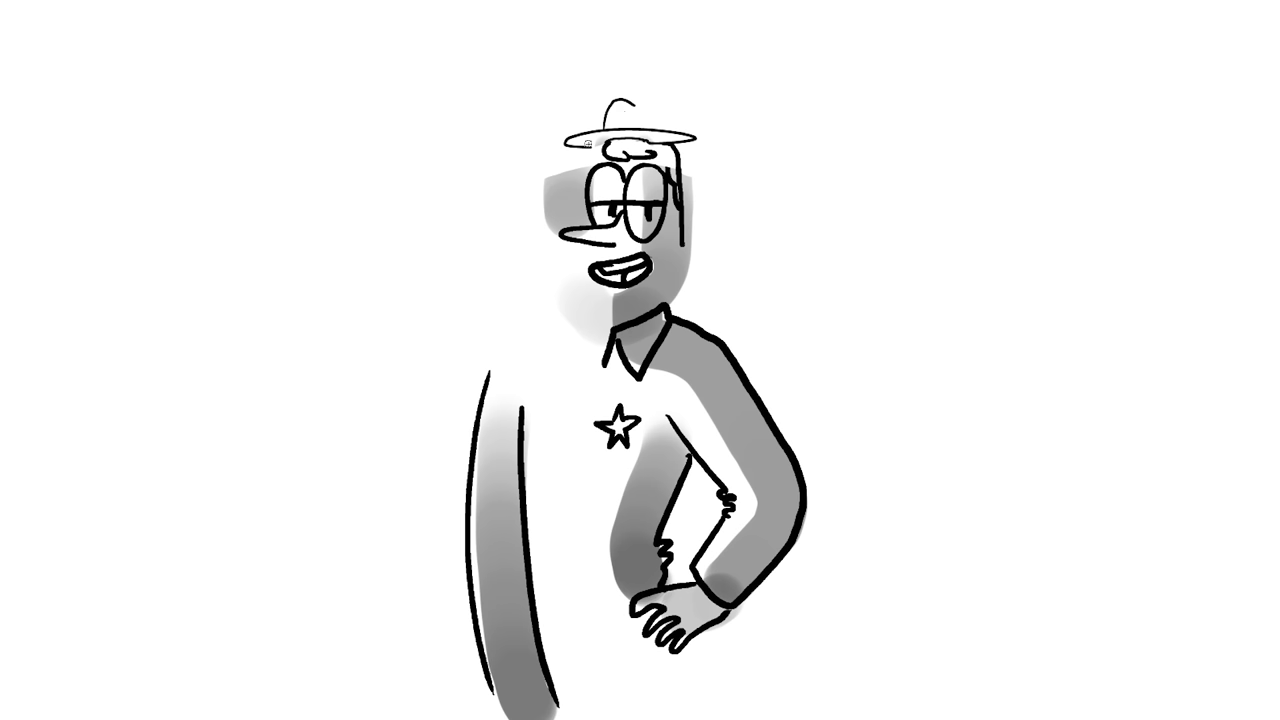
{"action": "left_click_drag", "start_coordinate": [581, 150], "coordinate": [578, 196]}
{"action": "mouse_move", "coordinate": [683, 217]}
{"action": "left_mouse_down"}
{"action": "mouse_move", "coordinate": [700, 218]}
{"action": "mouse_move", "coordinate": [656, 308]}
{"action": "mouse_move", "coordinate": [668, 300]}
{"action": "left_mouse_up"}
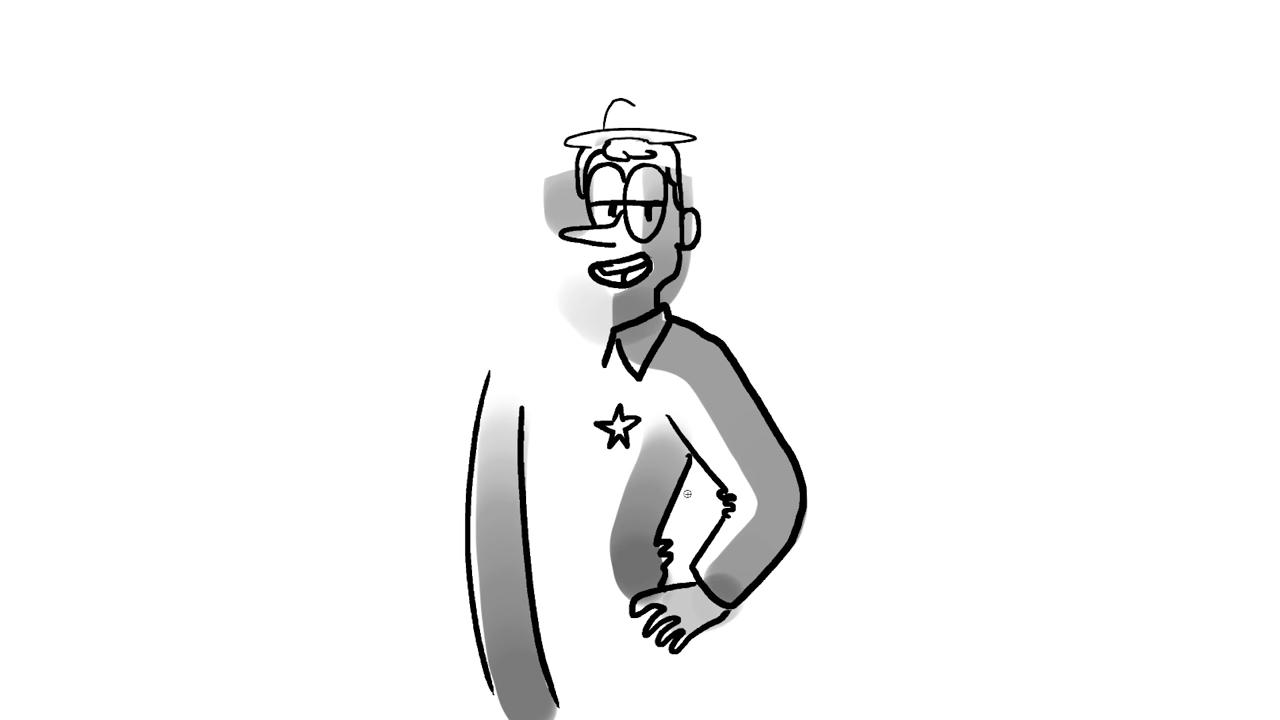
{"action": "mouse_move", "coordinate": [656, 134]}
{"action": "left_mouse_down"}
{"action": "mouse_move", "coordinate": [658, 114]}
{"action": "mouse_move", "coordinate": [632, 100]}
{"action": "mouse_move", "coordinate": [620, 112]}
{"action": "mouse_move", "coordinate": [648, 126]}
{"action": "left_mouse_up"}
Plot a pen path from the nose down the chin and neck to a pointed collar tip.
{"action": "left_click", "coordinate": [697, 178]}
{"action": "mouse_move", "coordinate": [708, 322]}
{"action": "left_mouse_down"}
{"action": "mouse_move", "coordinate": [757, 368]}
{"action": "mouse_move", "coordinate": [790, 363]}
{"action": "left_mouse_up"}
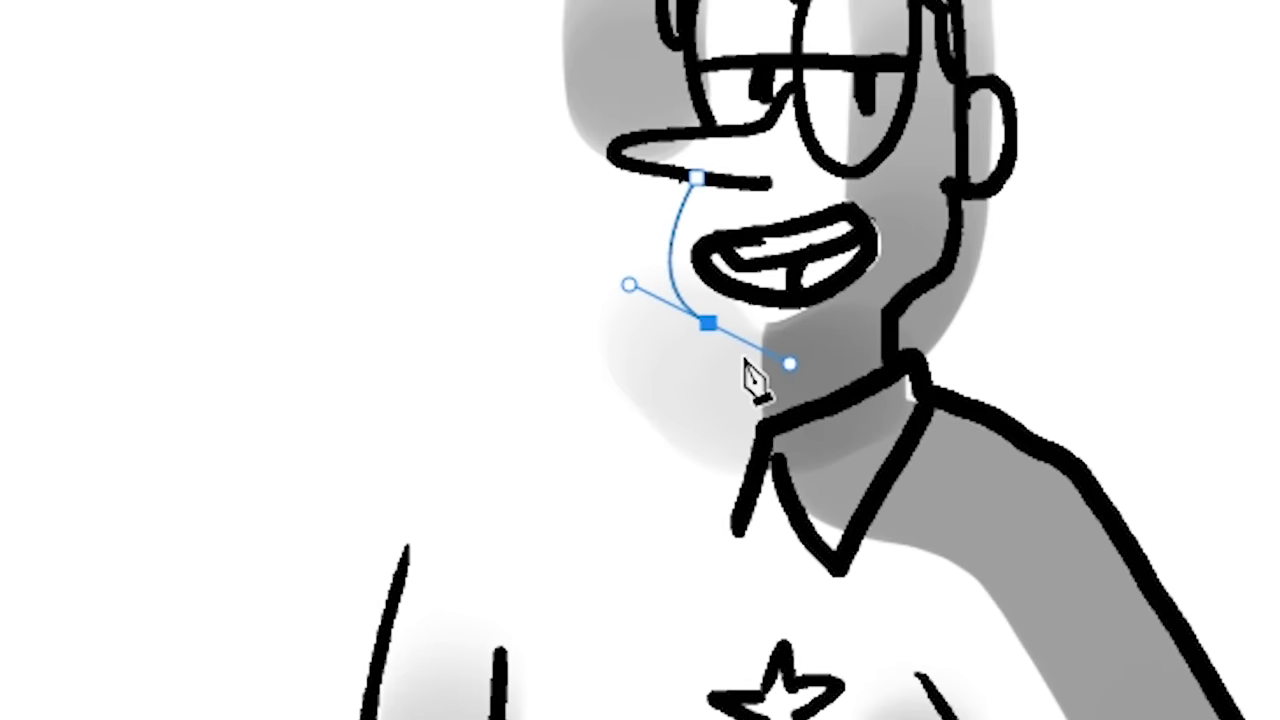
{"action": "left_click", "coordinate": [708, 322]}
{"action": "left_click", "coordinate": [731, 420]}
{"action": "left_click", "coordinate": [732, 521]}
{"action": "left_click", "coordinate": [694, 443]}
{"action": "left_click", "coordinate": [633, 520]}
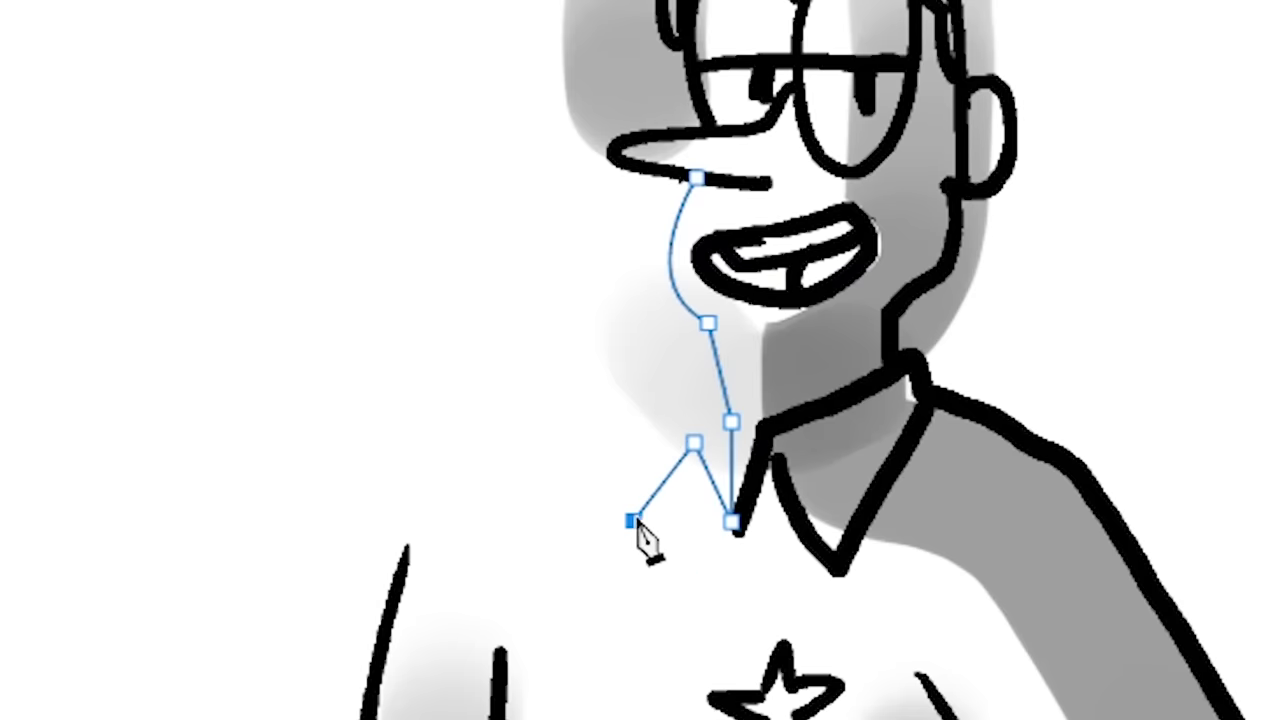
Continue the path back up the collar and out over the left shoulder, then finish it.
{"action": "left_click", "coordinate": [666, 380]}
{"action": "left_click", "coordinate": [717, 362]}
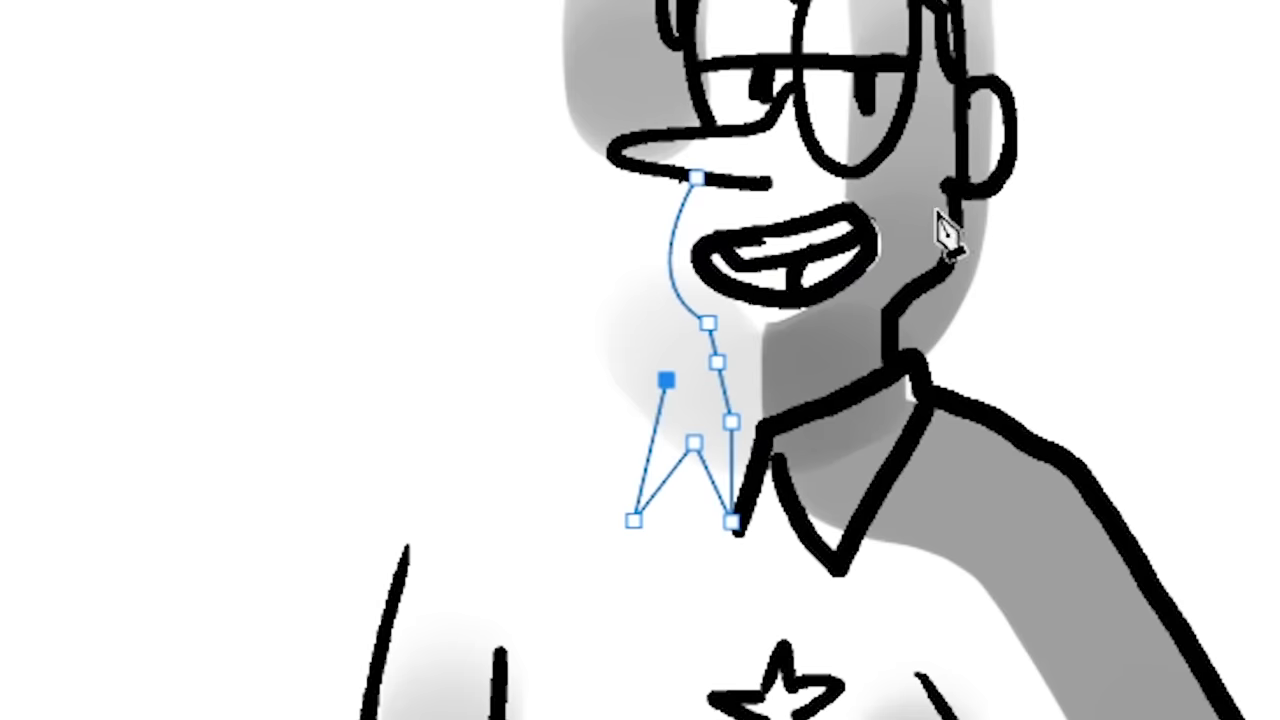
{"action": "left_click", "coordinate": [427, 534]}
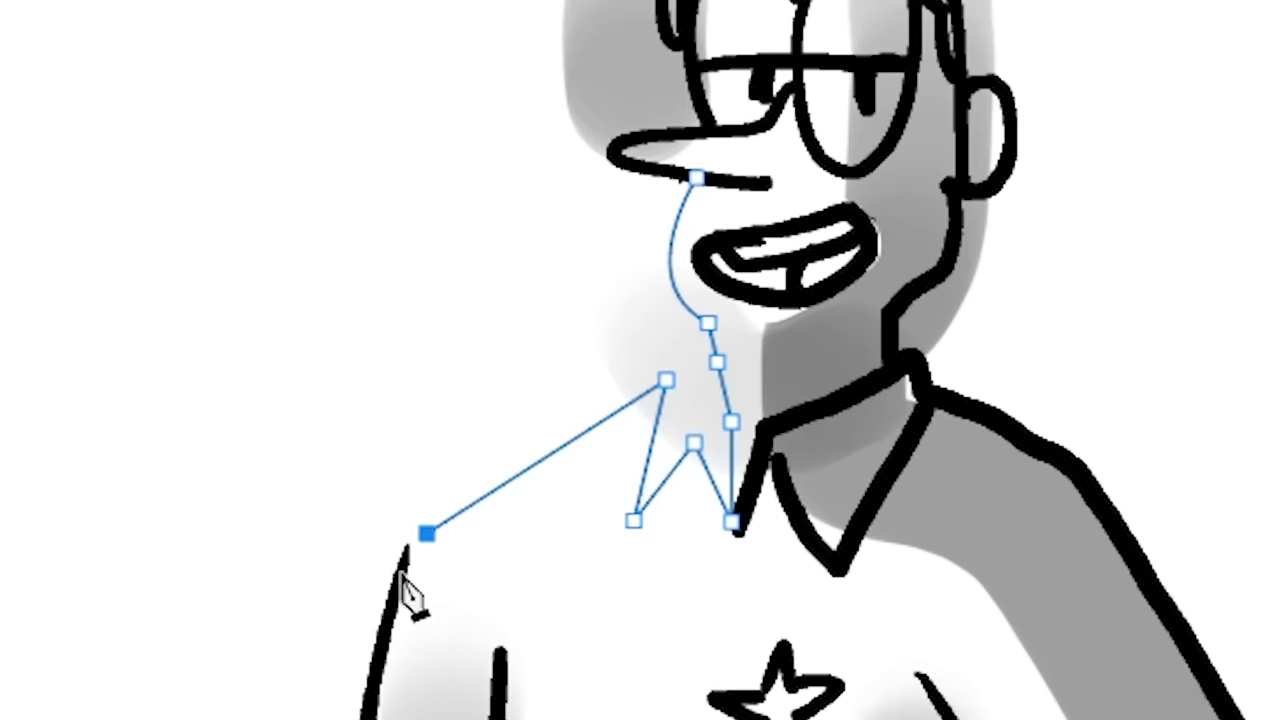
{"action": "left_click_drag", "start_coordinate": [408, 545], "coordinate": [399, 636]}
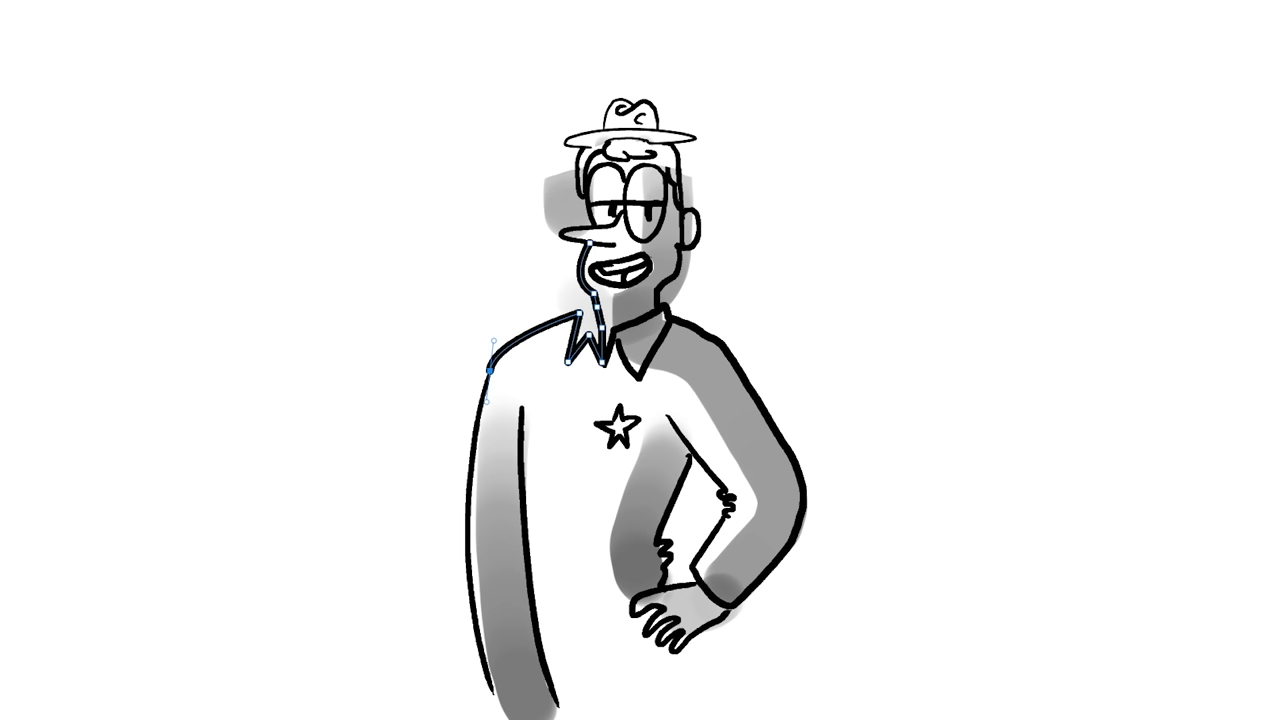
{"action": "key", "text": "ctrl+shift+a"}
Using the Spot Healing Brush, paint a black scribble with light streaks over the shirt star.
{"action": "left_click", "coordinate": [35, 142]}
{"action": "left_click", "coordinate": [634, 372]}
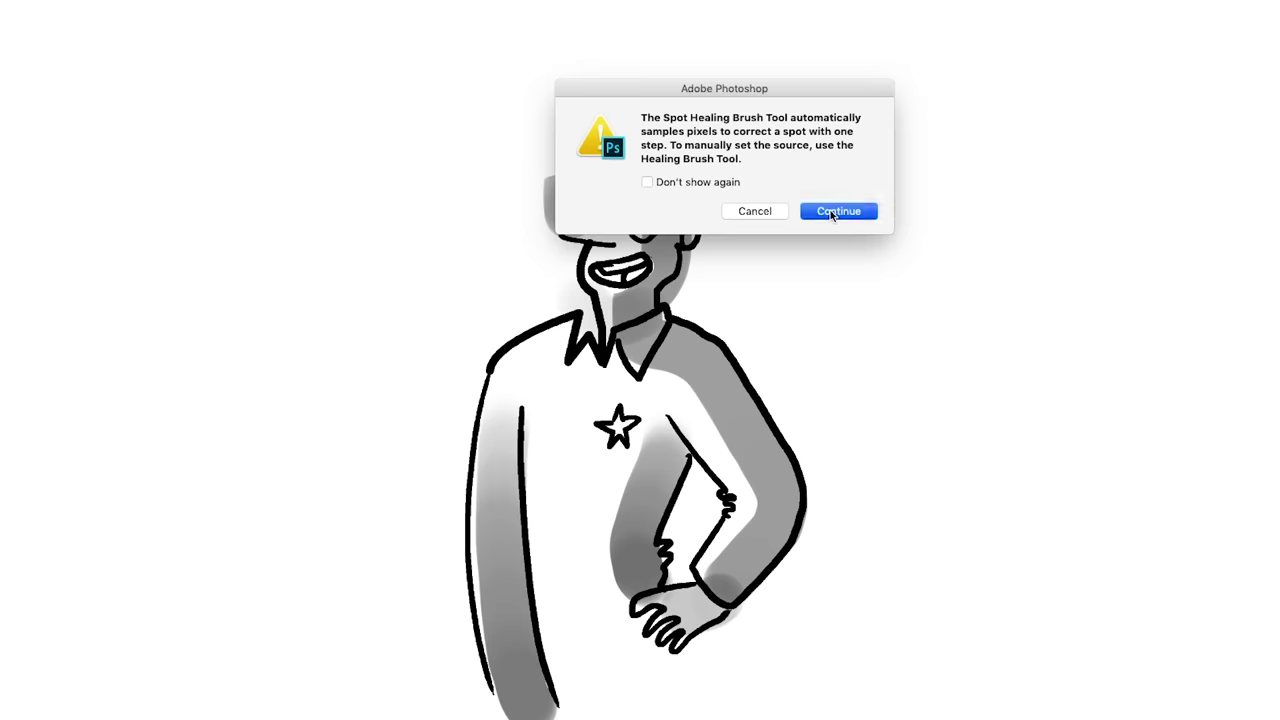
{"action": "left_click", "coordinate": [830, 210]}
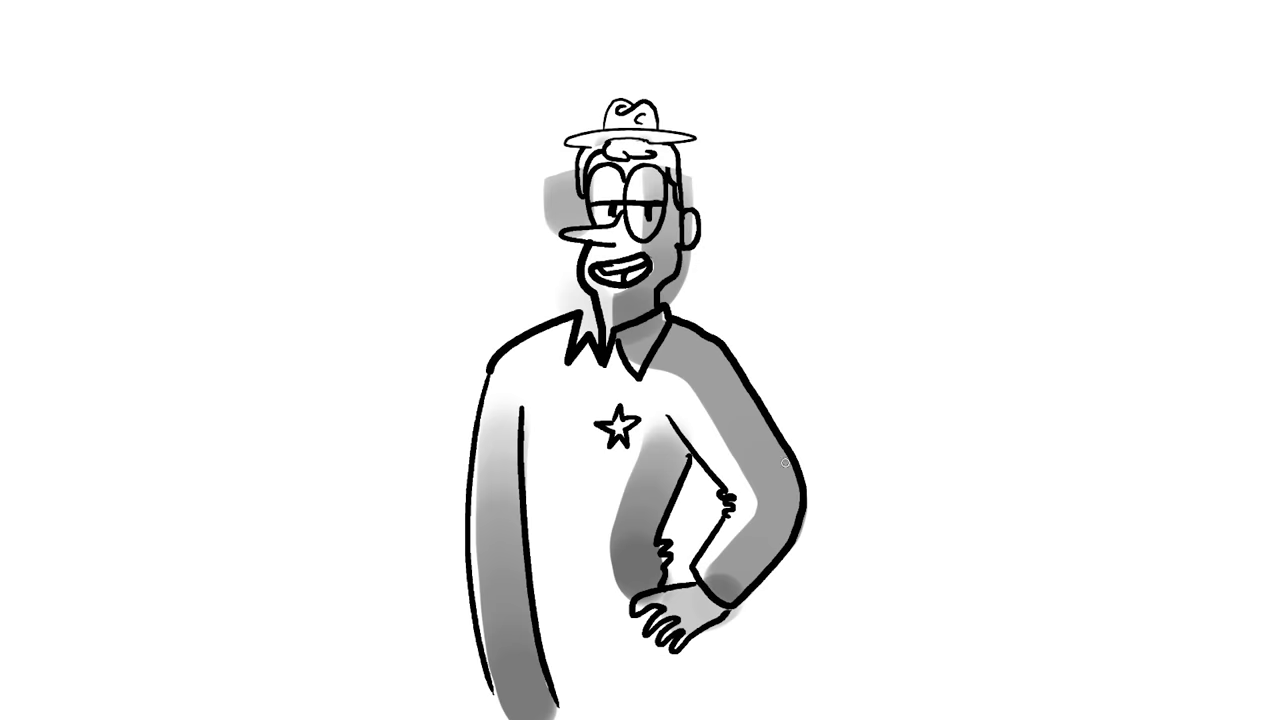
{"action": "mouse_move", "coordinate": [632, 404]}
{"action": "left_mouse_down"}
{"action": "mouse_move", "coordinate": [610, 395]}
{"action": "mouse_move", "coordinate": [608, 414]}
{"action": "mouse_move", "coordinate": [598, 396]}
{"action": "mouse_move", "coordinate": [578, 402]}
{"action": "mouse_move", "coordinate": [598, 426]}
{"action": "mouse_move", "coordinate": [634, 430]}
{"action": "mouse_move", "coordinate": [612, 448]}
{"action": "mouse_move", "coordinate": [630, 468]}
{"action": "left_mouse_up"}
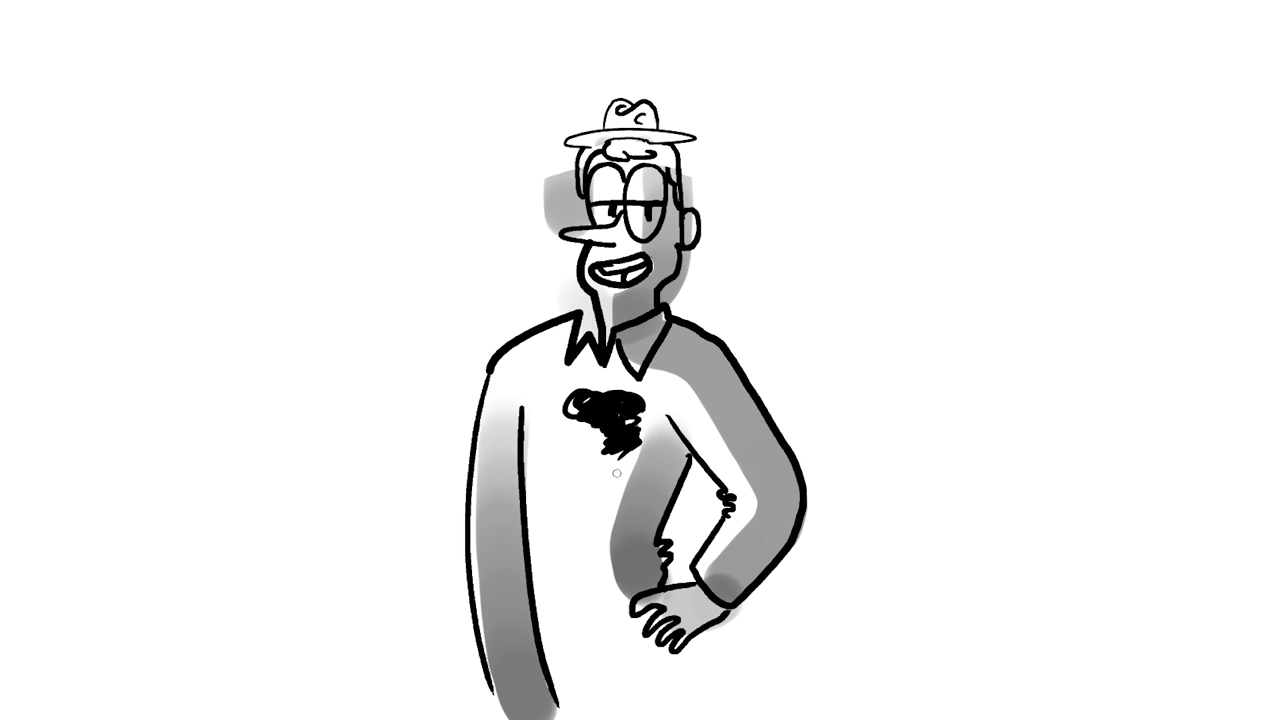
{"action": "mouse_move", "coordinate": [608, 414]}
{"action": "left_mouse_down"}
{"action": "mouse_move", "coordinate": [596, 432]}
{"action": "mouse_move", "coordinate": [606, 494]}
{"action": "left_mouse_up"}
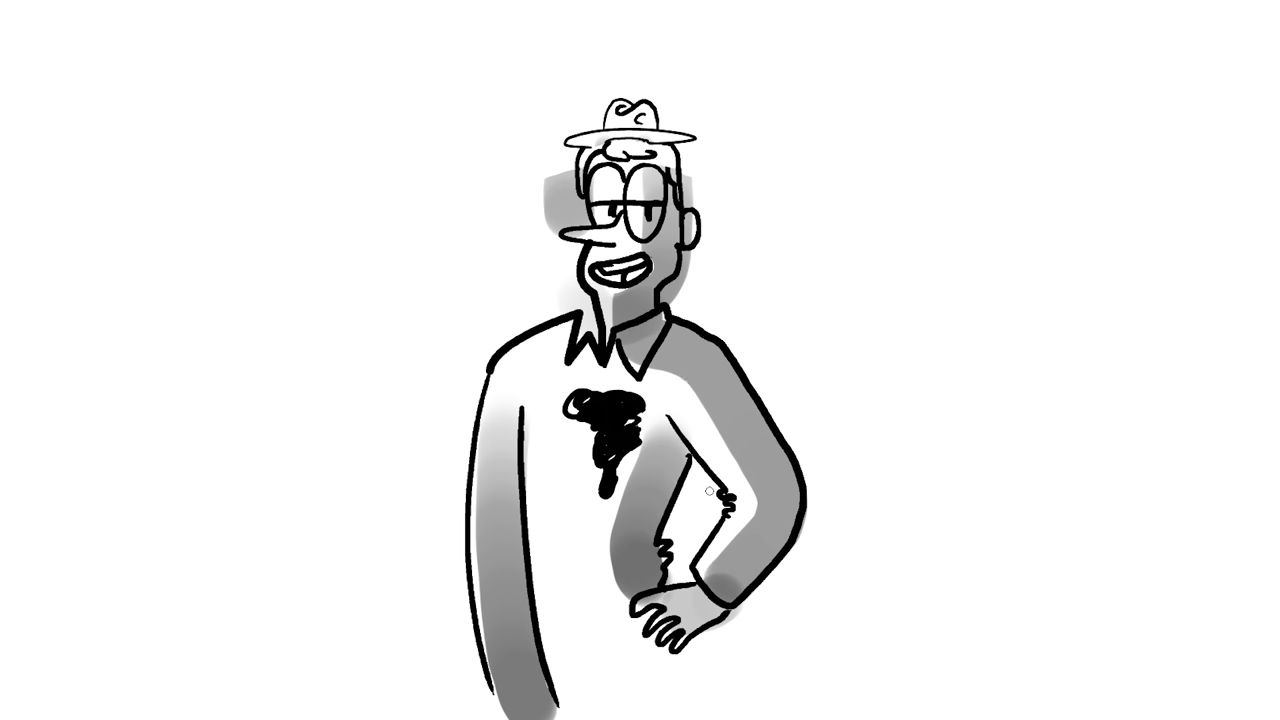
Darken the face's right edge, shade the right shoulder, and draw shoulder seam lines.
{"action": "left_click_drag", "start_coordinate": [676, 206], "coordinate": [675, 276]}
{"action": "mouse_move", "coordinate": [722, 343]}
{"action": "left_mouse_down"}
{"action": "mouse_move", "coordinate": [700, 345]}
{"action": "mouse_move", "coordinate": [675, 455]}
{"action": "left_mouse_up"}
{"action": "left_click_drag", "start_coordinate": [672, 332], "coordinate": [692, 350]}
{"action": "left_click_drag", "start_coordinate": [512, 396], "coordinate": [498, 344]}
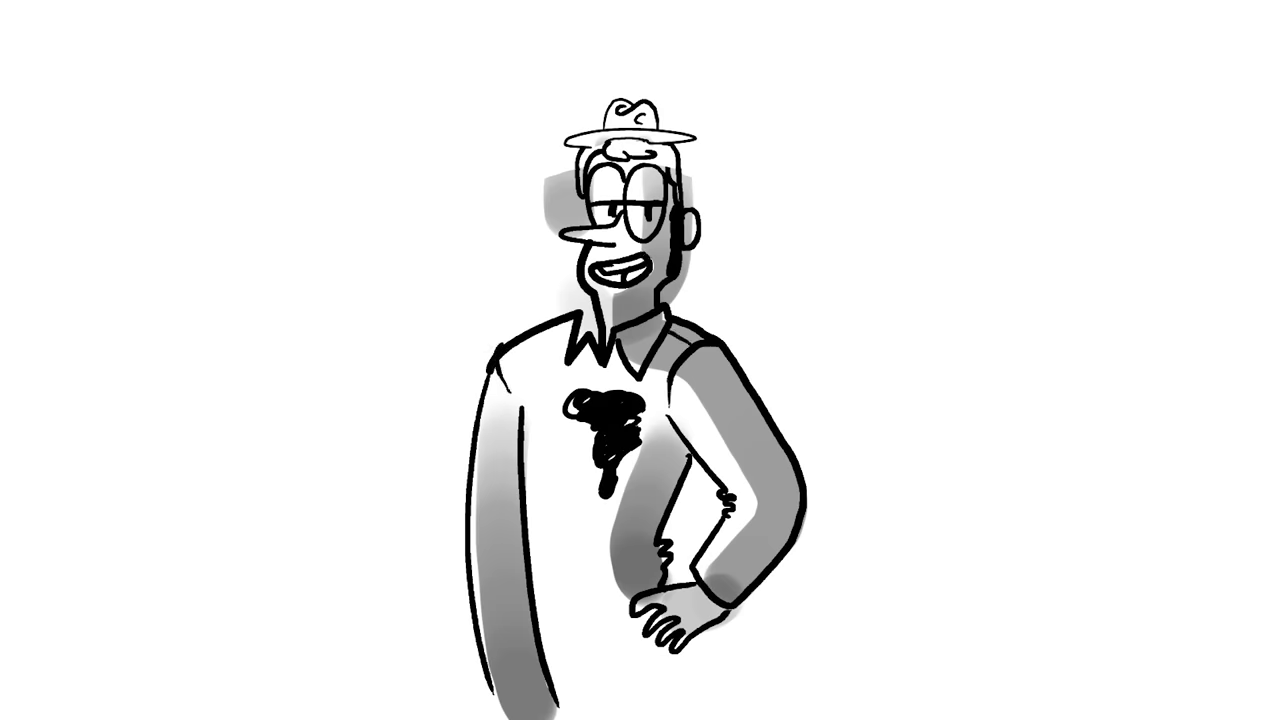
{"action": "right_click", "coordinate": [3, 126]}
{"action": "left_click", "coordinate": [40, 132]}
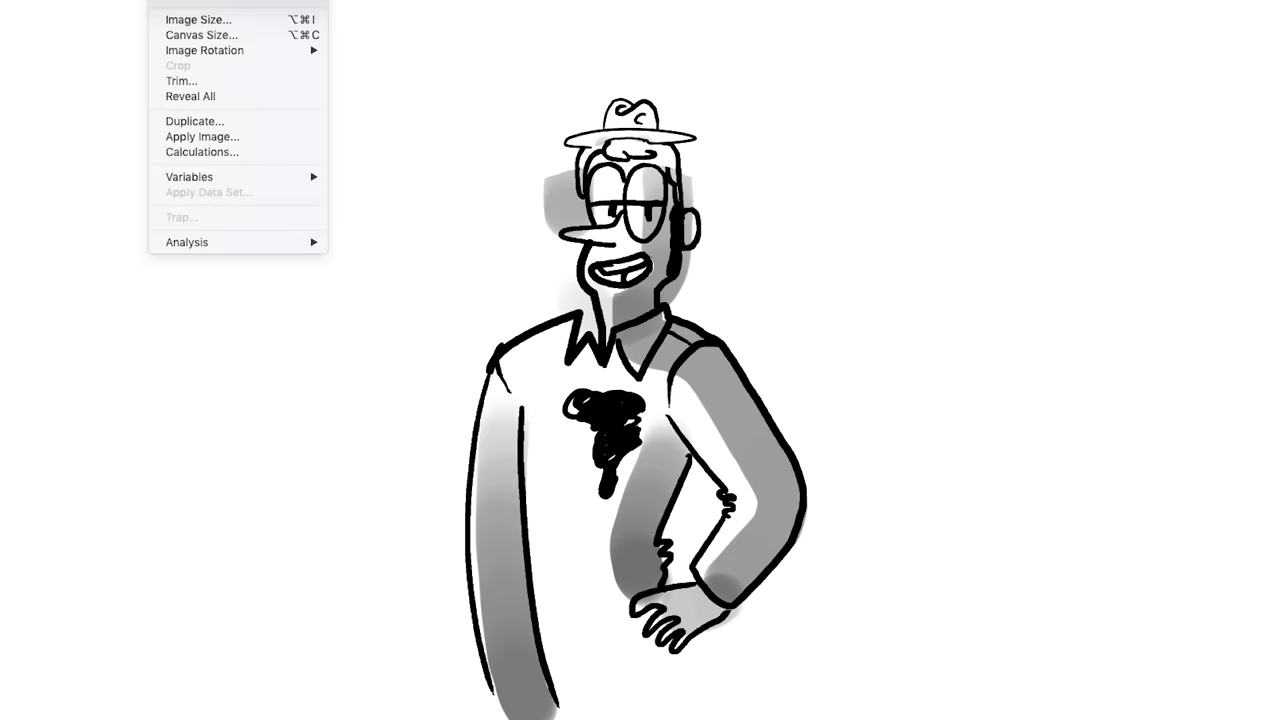
Colorize the drawing via Hue/Saturation: saturation 100, hue +152, lightness lowered for mint green.
{"action": "key", "text": "ctrl+u"}
{"action": "left_click", "coordinate": [336, 636]}
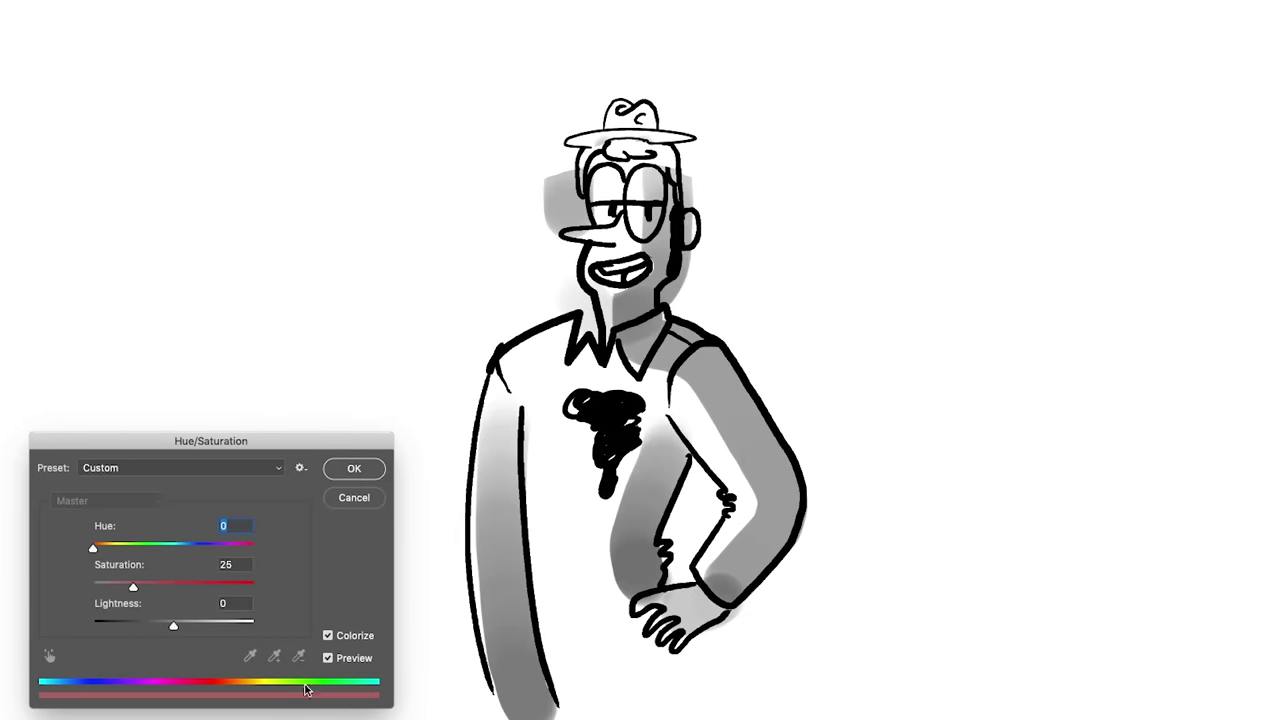
{"action": "left_click_drag", "start_coordinate": [134, 587], "coordinate": [276, 586]}
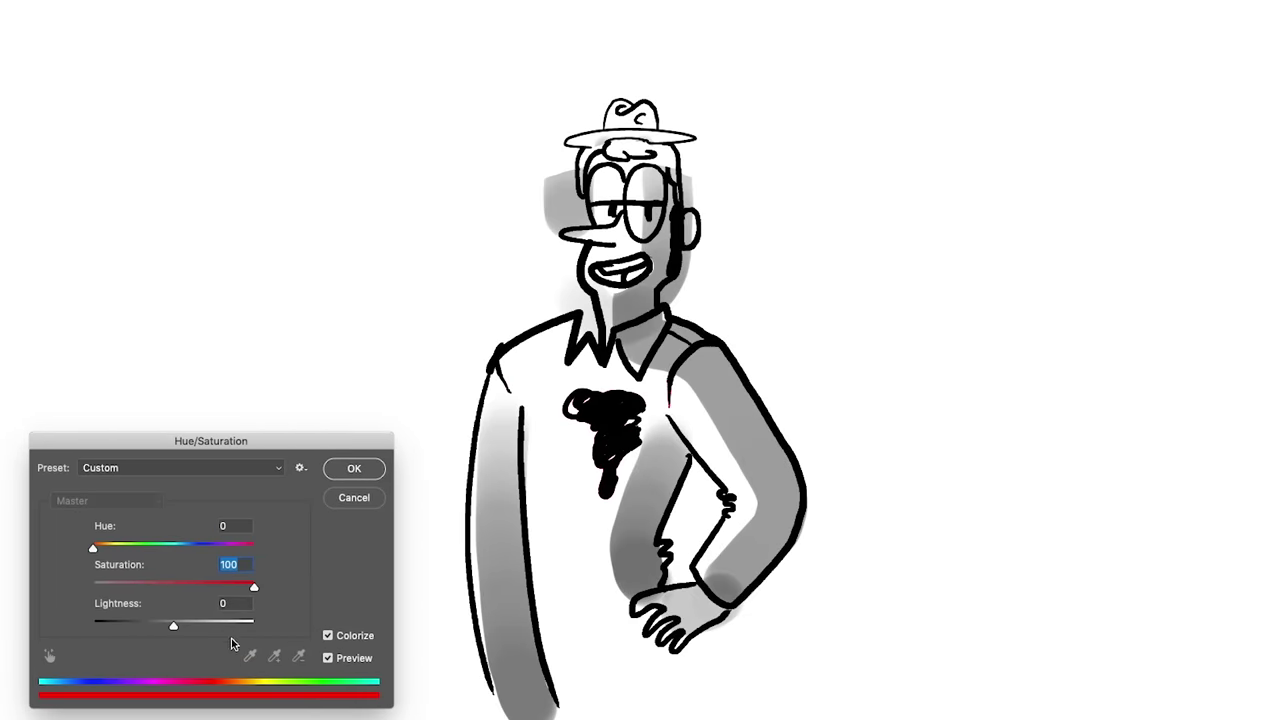
{"action": "left_click_drag", "start_coordinate": [173, 626], "coordinate": [222, 627]}
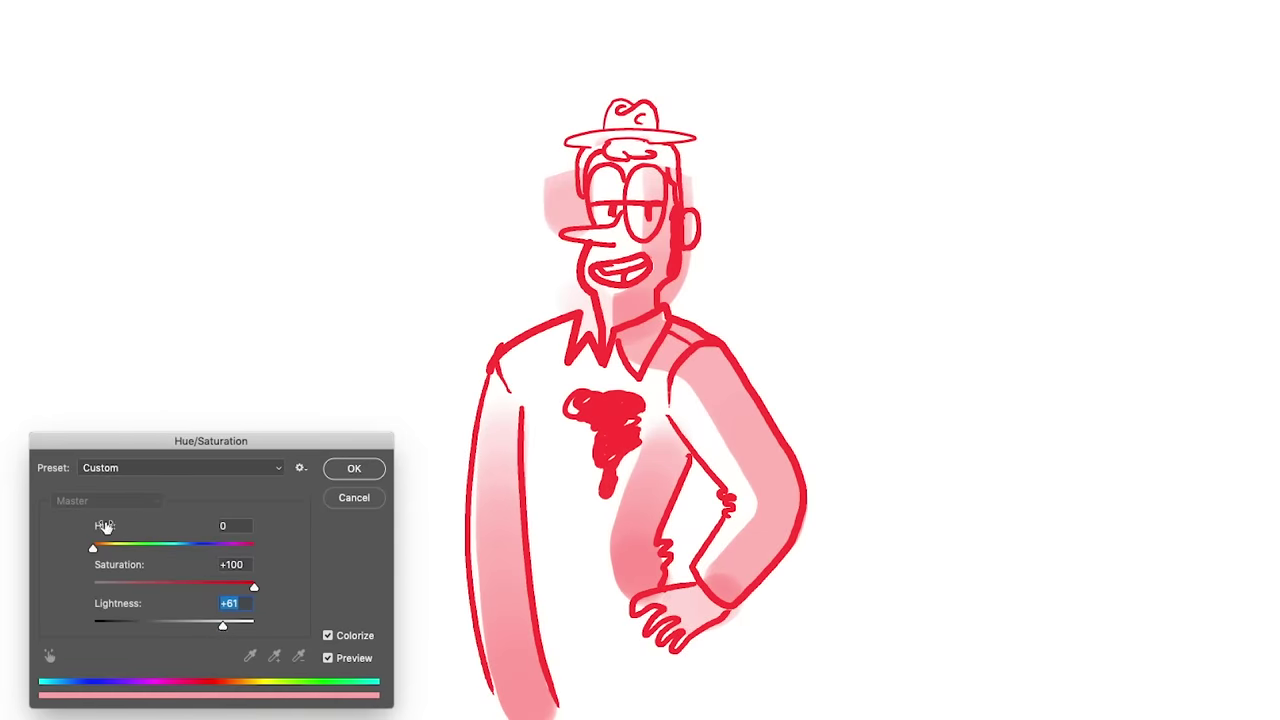
{"action": "mouse_move", "coordinate": [93, 547]}
{"action": "left_mouse_down"}
{"action": "mouse_move", "coordinate": [131, 529]}
{"action": "mouse_move", "coordinate": [227, 531]}
{"action": "left_mouse_up"}
{"action": "key", "text": "Tab"}
{"action": "key", "text": "Tab"}
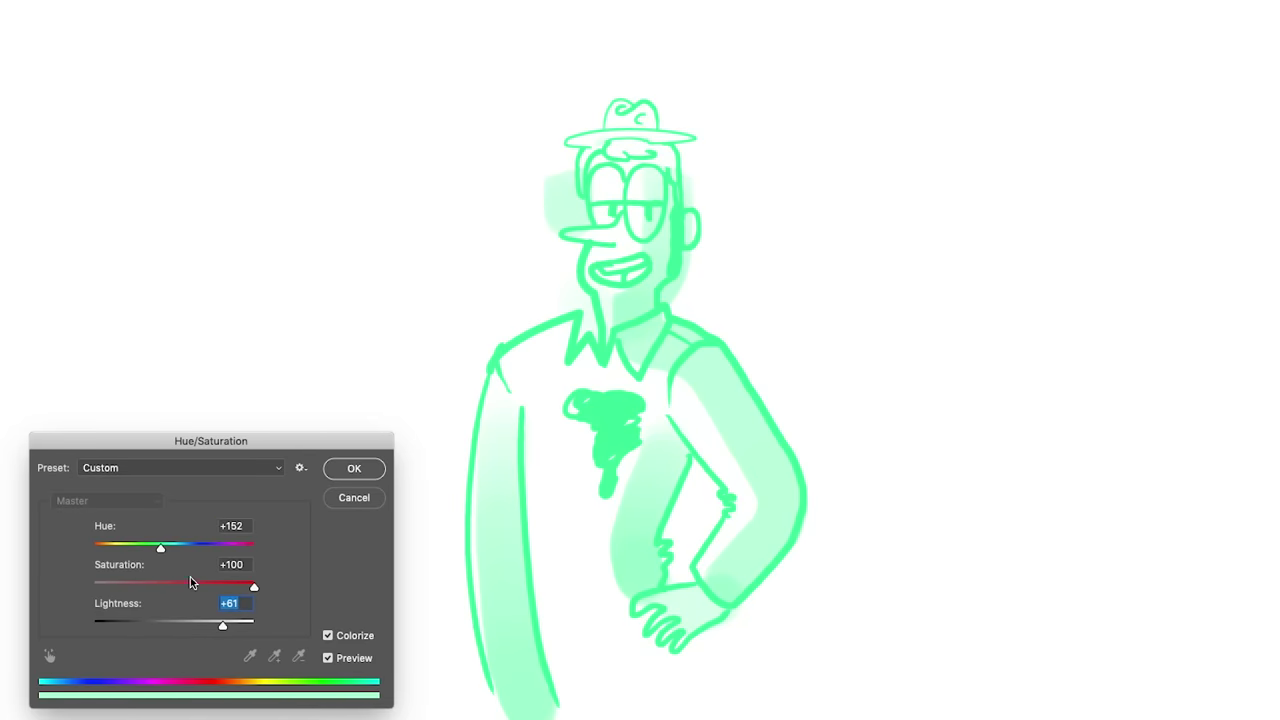
{"action": "left_click_drag", "start_coordinate": [123, 608], "coordinate": [106, 614]}
{"action": "key", "text": "Return"}
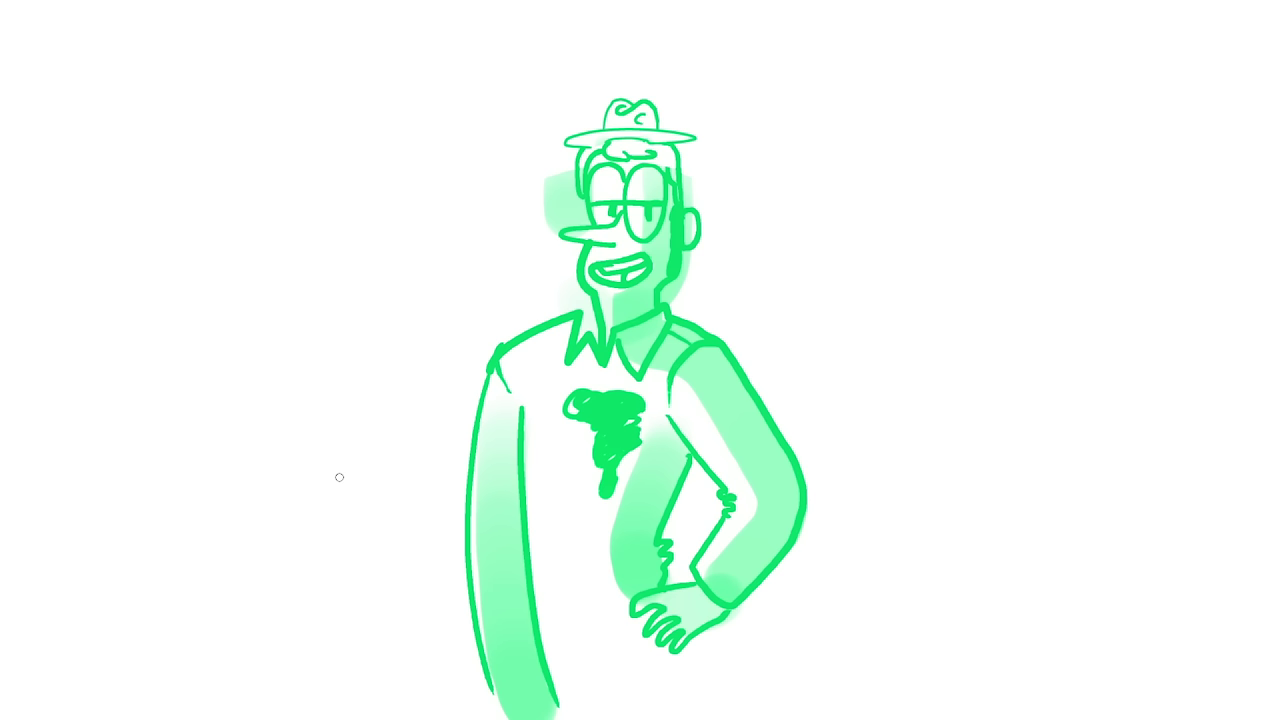
{"action": "key", "text": "i"}
Fill the white background pink with the Paint Bucket, then invert the image colours.
{"action": "right_click", "coordinate": [3, 230]}
{"action": "left_click", "coordinate": [30, 252]}
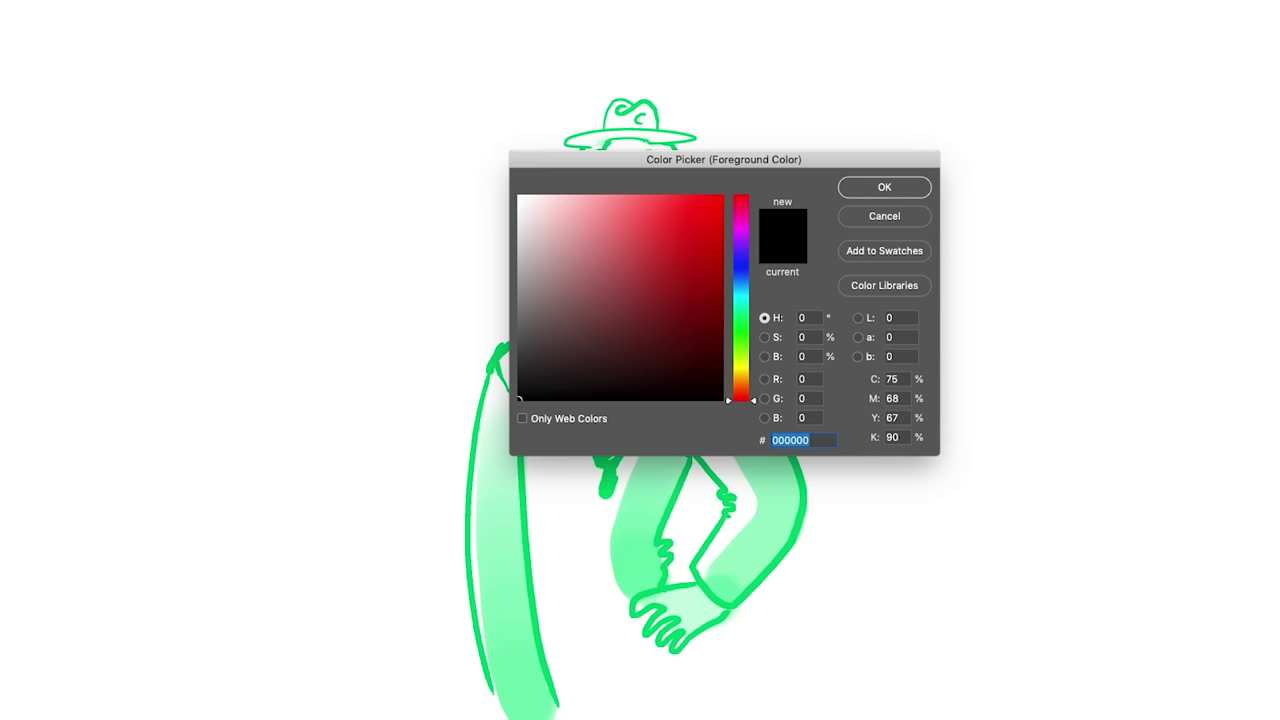
{"action": "left_click", "coordinate": [862, 218]}
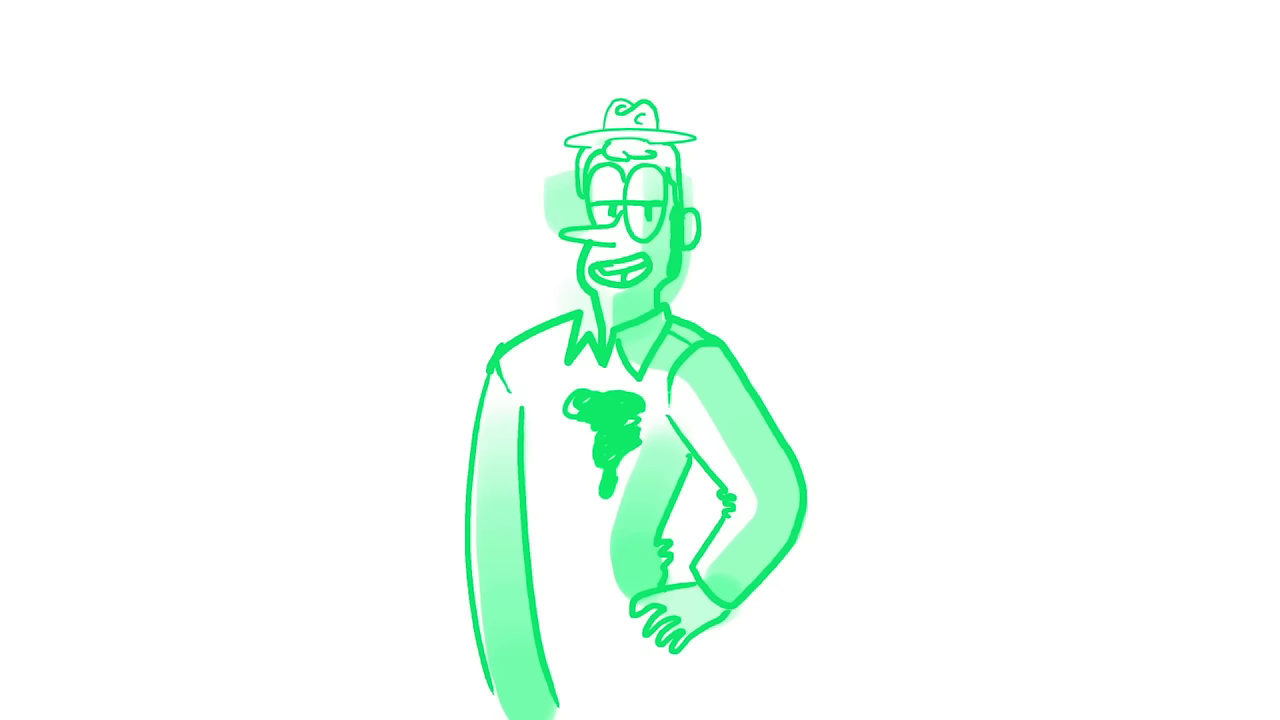
{"action": "left_click", "coordinate": [812, 306]}
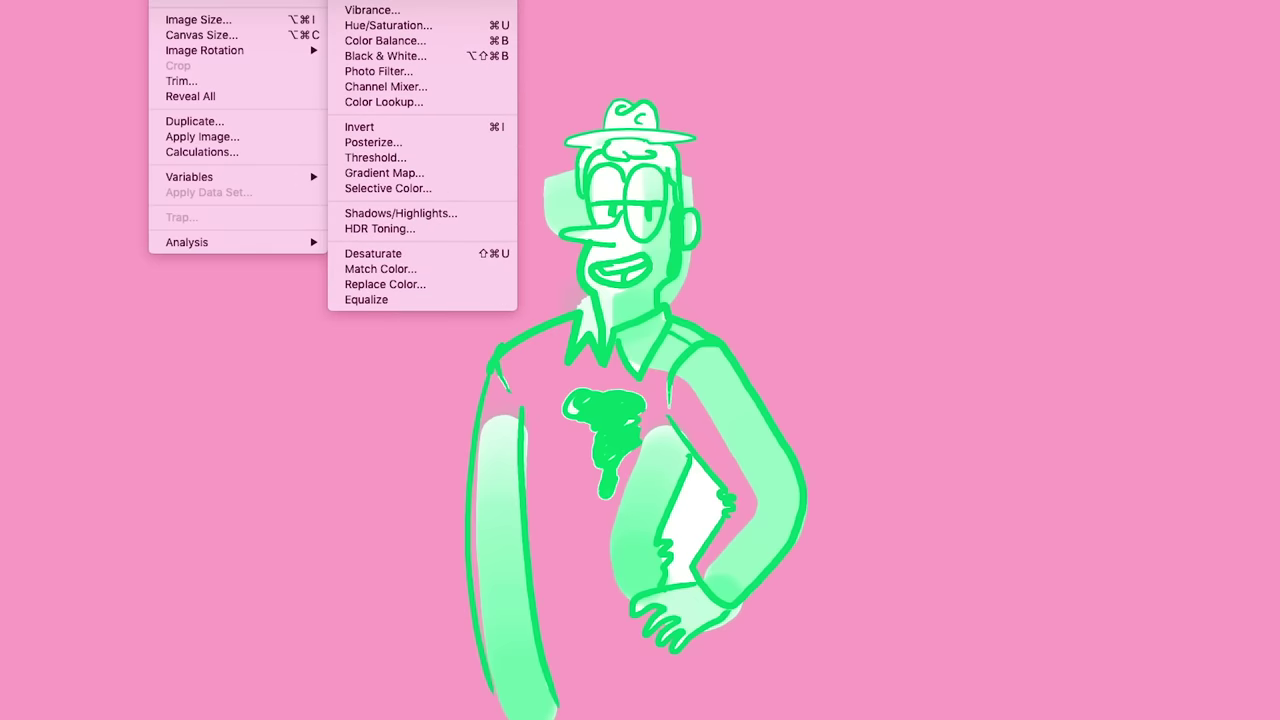
{"action": "left_click", "coordinate": [465, 127]}
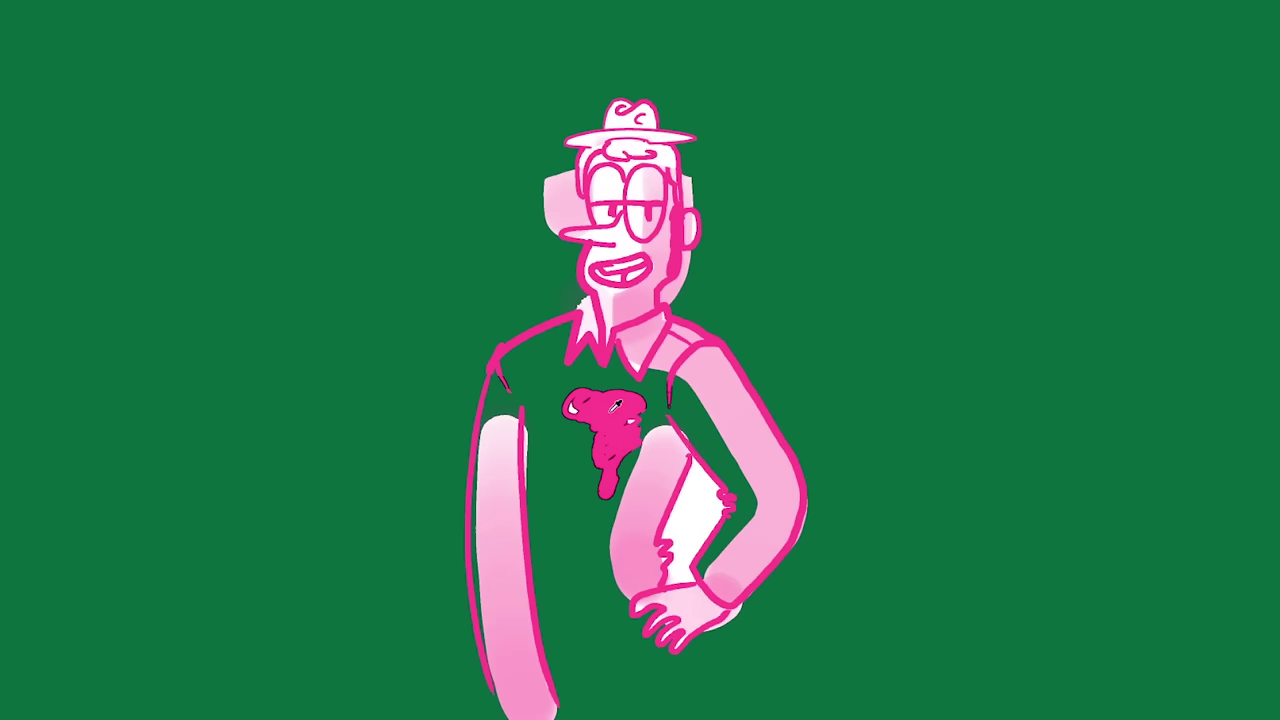
{"action": "left_click", "coordinate": [607, 417]}
Draw pink lines down the middle, left side, and right side of the shirt.
{"action": "left_click_drag", "start_coordinate": [586, 435], "coordinate": [581, 576]}
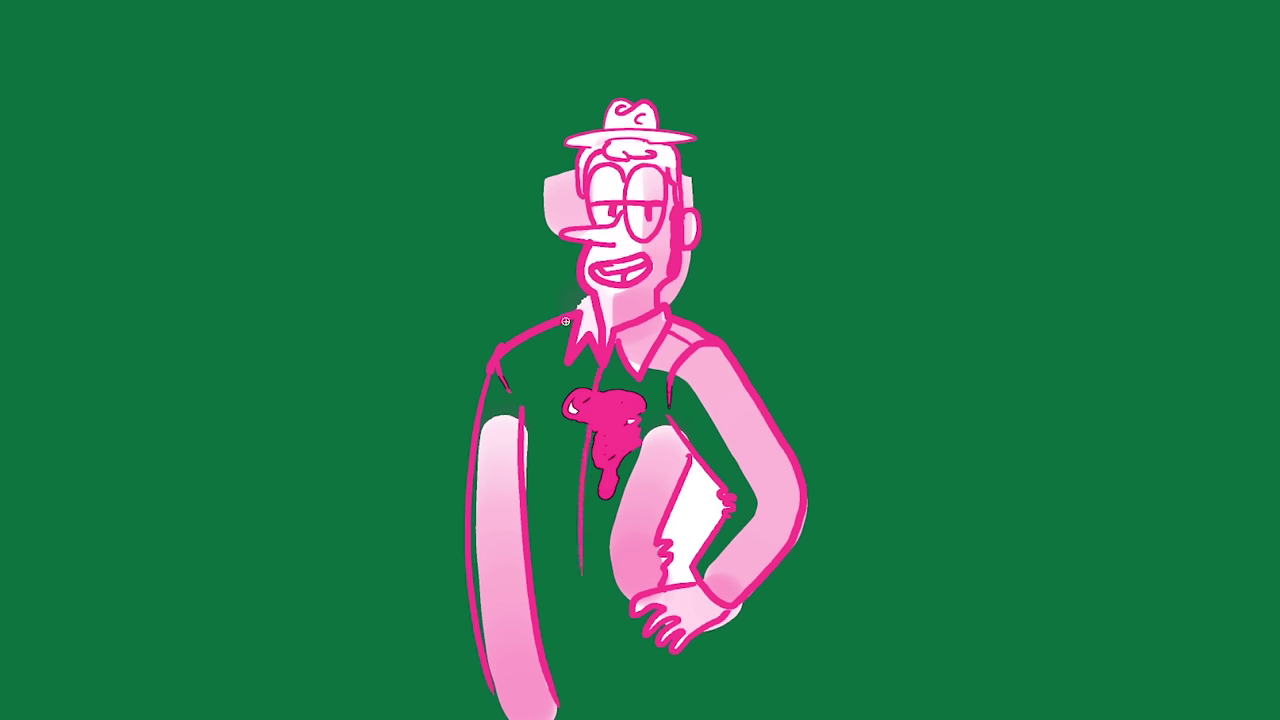
{"action": "left_click_drag", "start_coordinate": [564, 325], "coordinate": [545, 648]}
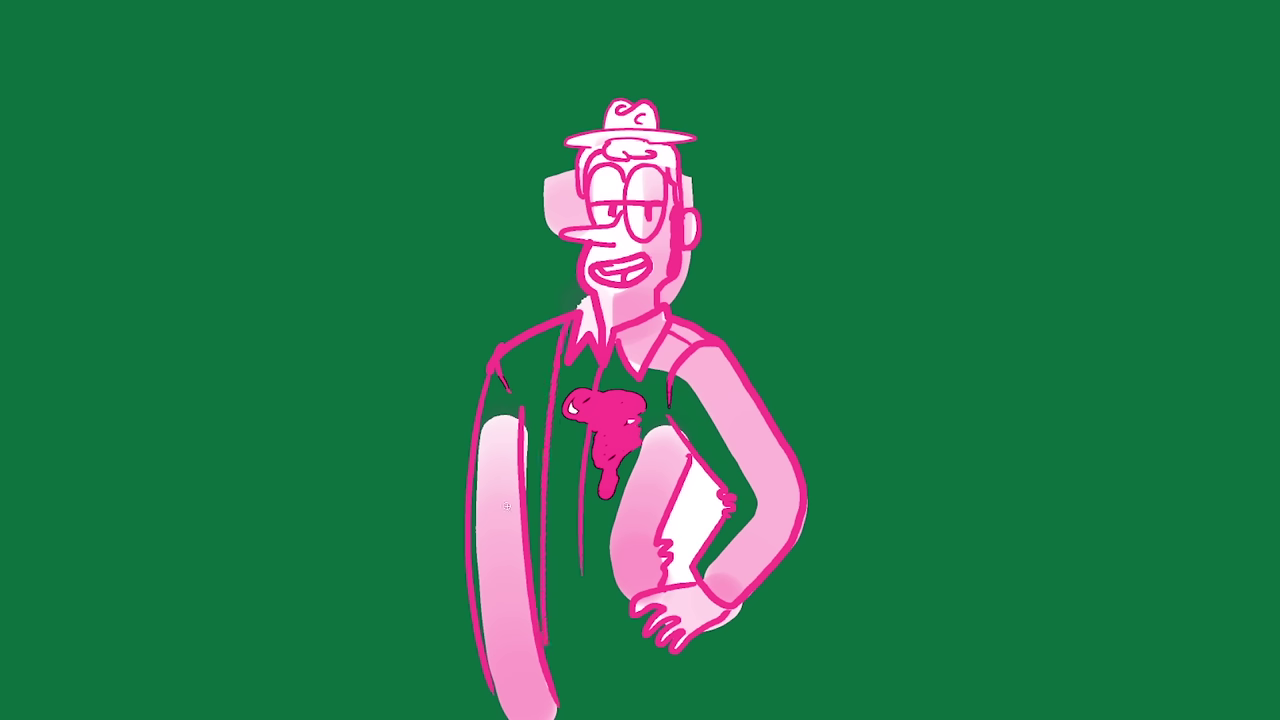
{"action": "mouse_move", "coordinate": [665, 378]}
{"action": "left_mouse_down"}
{"action": "mouse_move", "coordinate": [660, 485]}
{"action": "mouse_move", "coordinate": [629, 604]}
{"action": "left_mouse_up"}
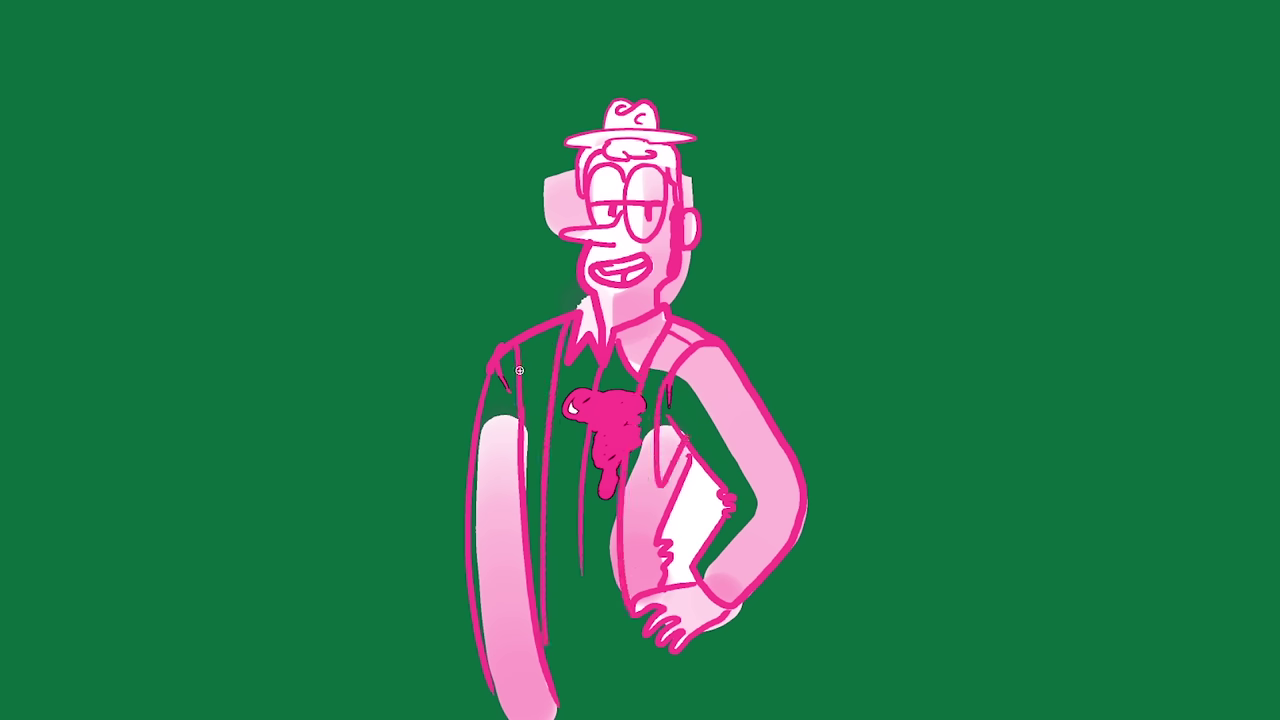
{"action": "mouse_move", "coordinate": [554, 446]}
{"action": "left_mouse_down"}
{"action": "mouse_move", "coordinate": [546, 508]}
{"action": "mouse_move", "coordinate": [548, 496]}
{"action": "left_mouse_up"}
Paint shading spots on the shoulders and chest, then add a belt line and leg lines.
{"action": "left_click_drag", "start_coordinate": [527, 336], "coordinate": [548, 350]}
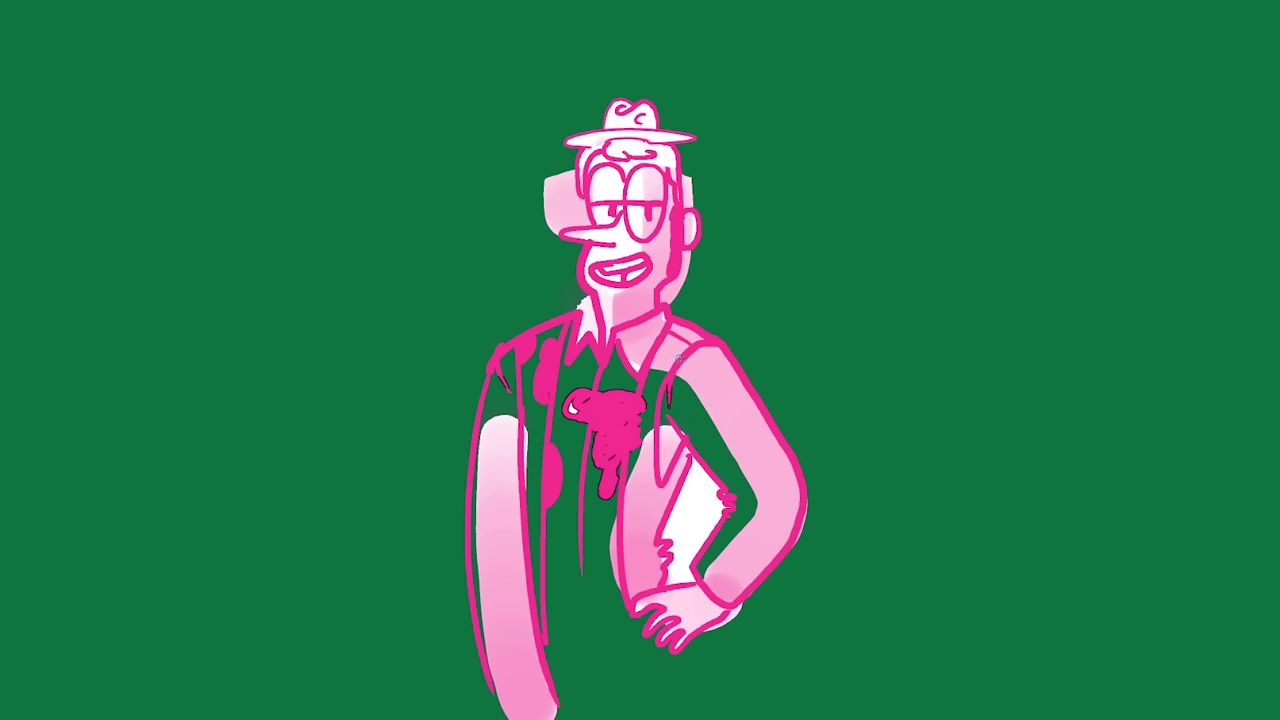
{"action": "left_click_drag", "start_coordinate": [676, 356], "coordinate": [664, 374]}
{"action": "mouse_move", "coordinate": [628, 468]}
{"action": "left_mouse_down"}
{"action": "mouse_move", "coordinate": [630, 502]}
{"action": "mouse_move", "coordinate": [652, 530]}
{"action": "mouse_move", "coordinate": [640, 530]}
{"action": "left_mouse_up"}
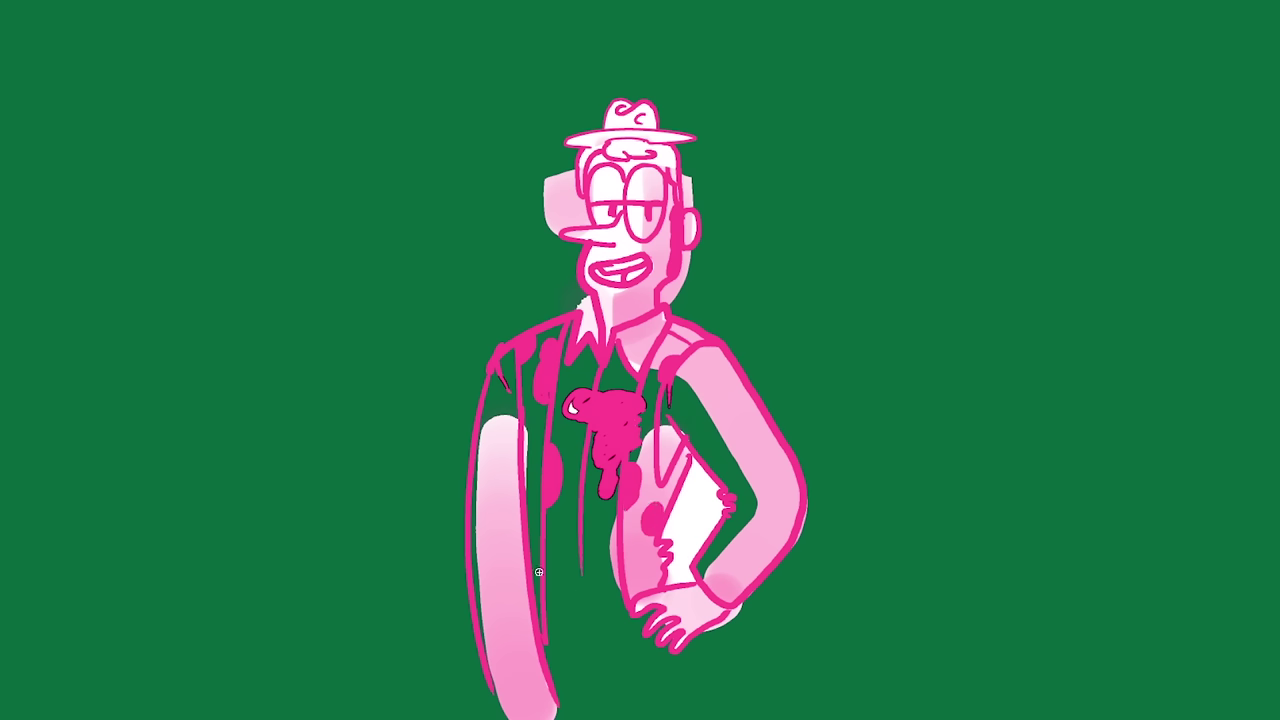
{"action": "mouse_move", "coordinate": [538, 571]}
{"action": "left_mouse_down"}
{"action": "mouse_move", "coordinate": [612, 573]}
{"action": "mouse_move", "coordinate": [614, 592]}
{"action": "mouse_move", "coordinate": [542, 590]}
{"action": "left_mouse_up"}
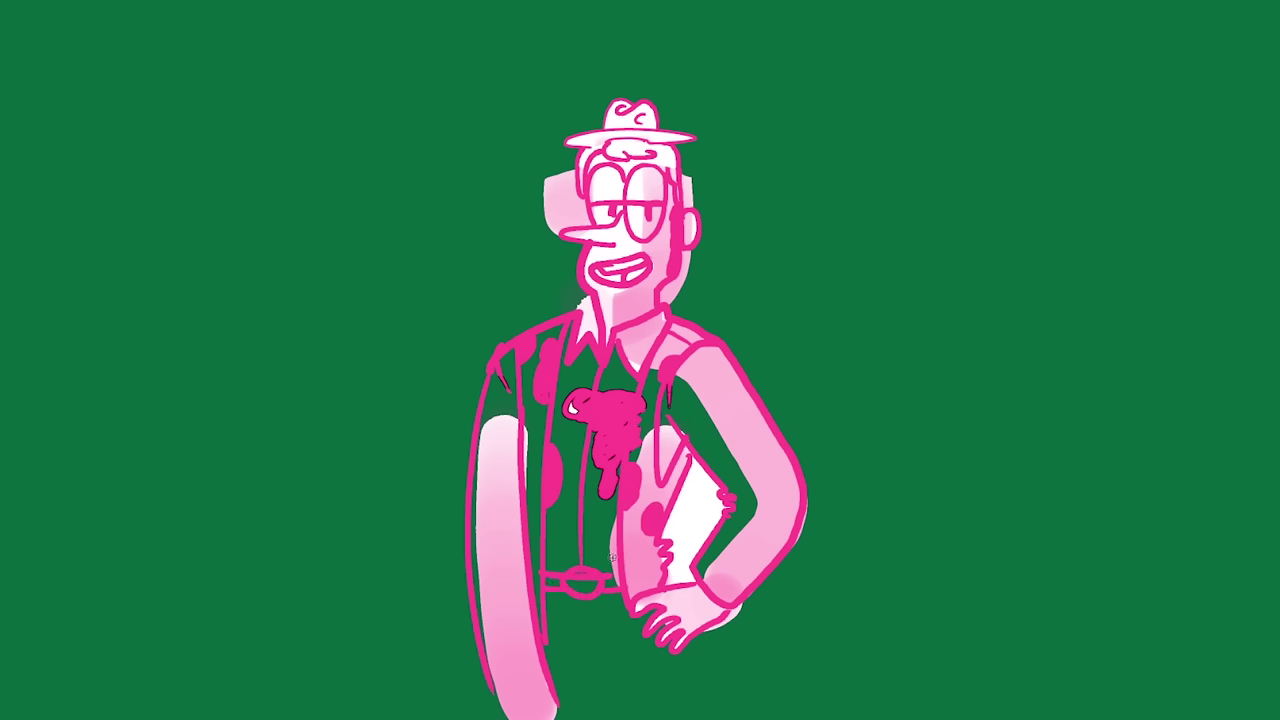
{"action": "left_click_drag", "start_coordinate": [578, 646], "coordinate": [612, 708]}
{"action": "left_click_drag", "start_coordinate": [677, 647], "coordinate": [703, 718]}
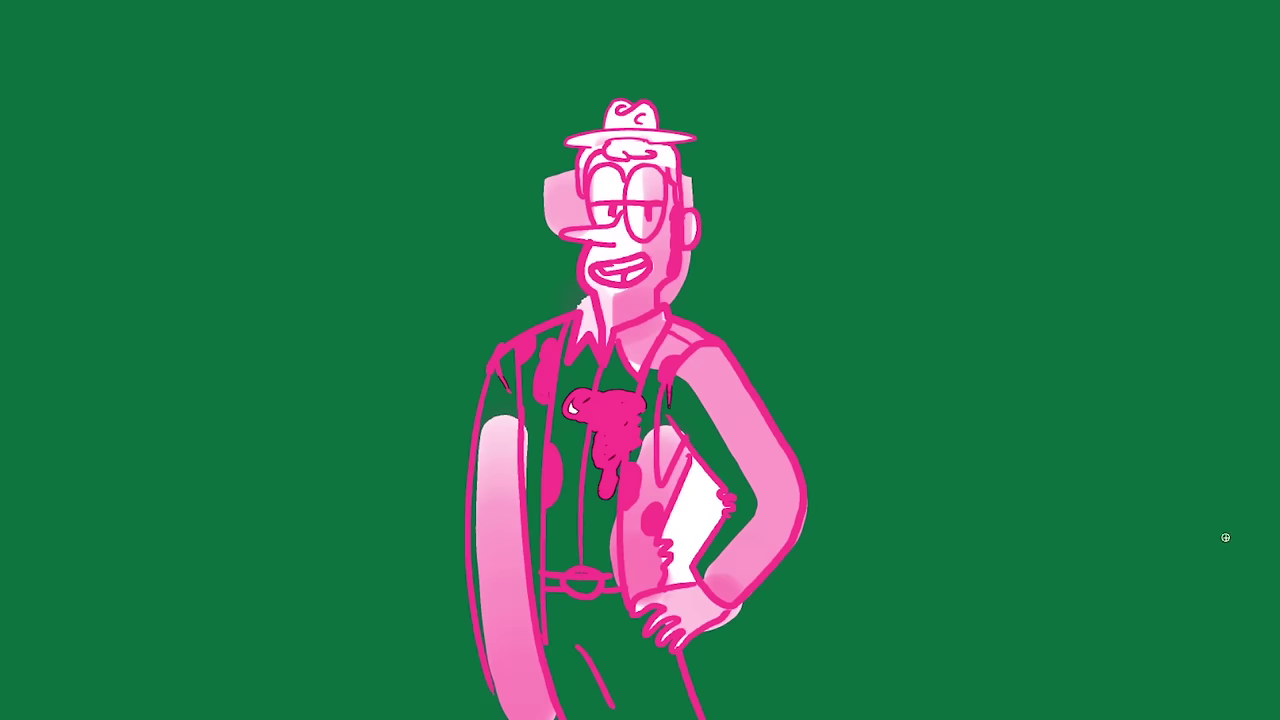
{"action": "left_click", "coordinate": [420, 2]}
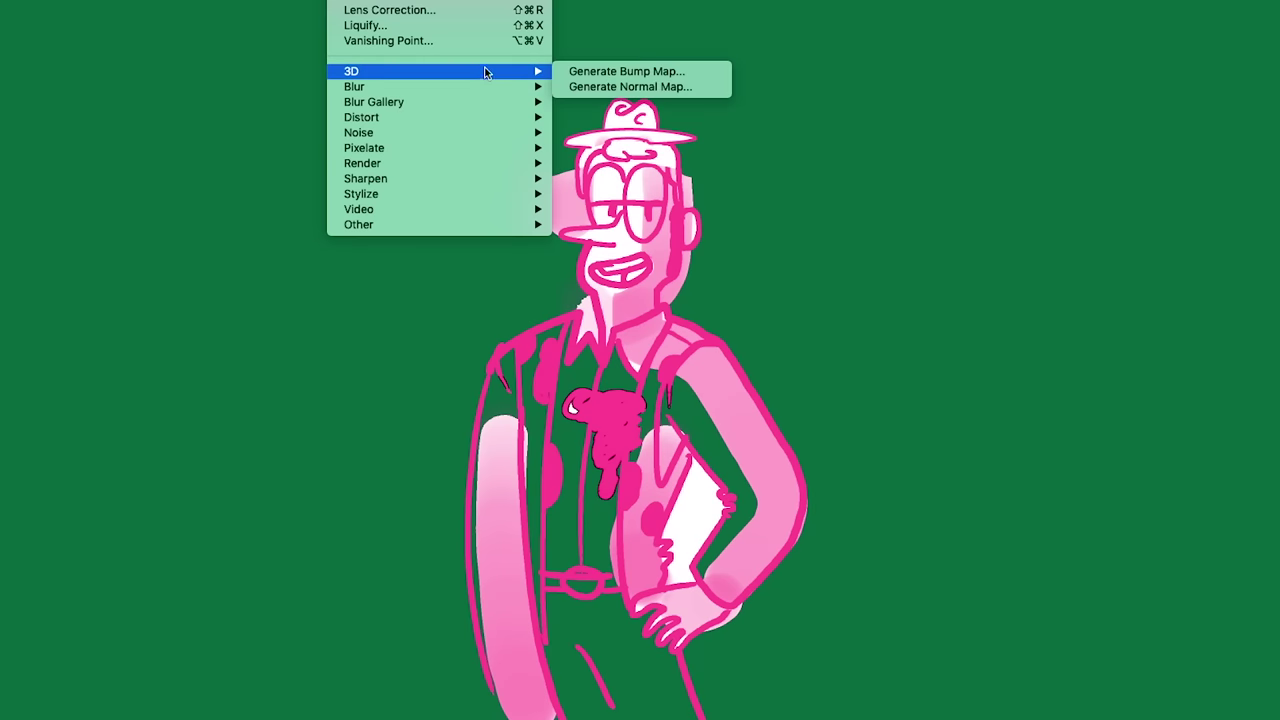
{"action": "mouse_move", "coordinate": [438, 86]}
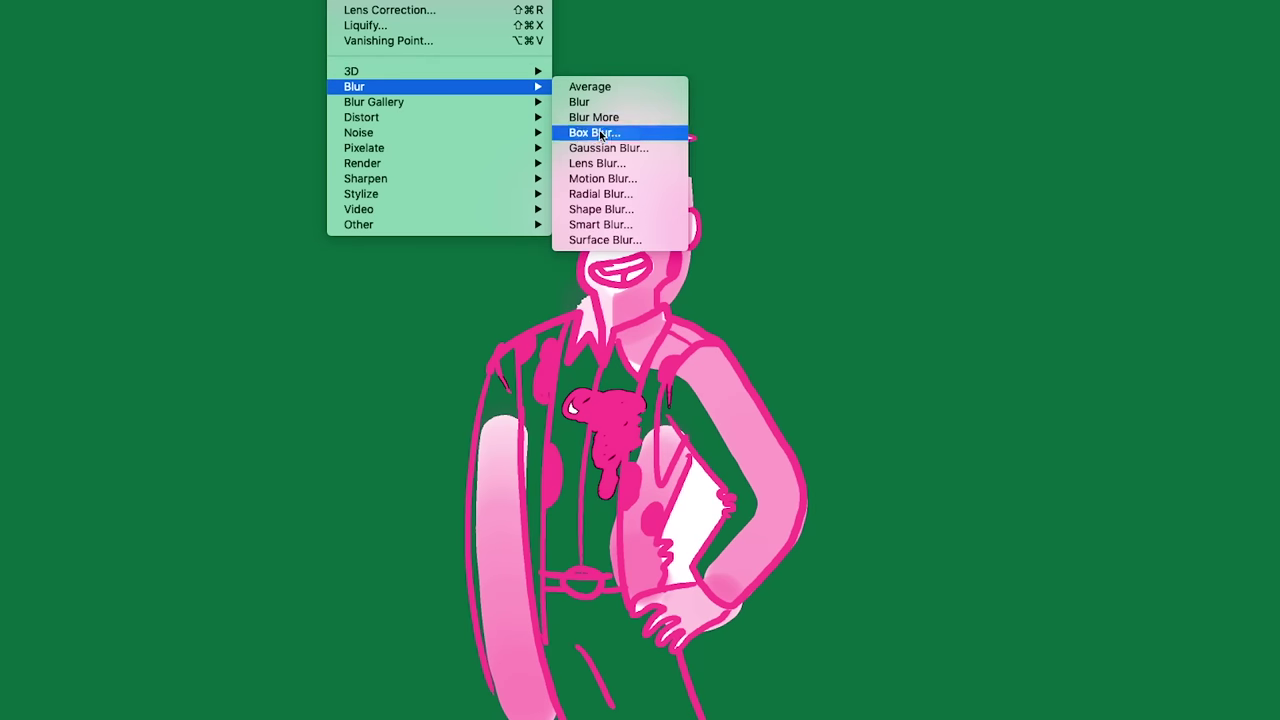
Apply a Radial Blur with the Zoom blur method to the whole artwork.
{"action": "left_click", "coordinate": [626, 194]}
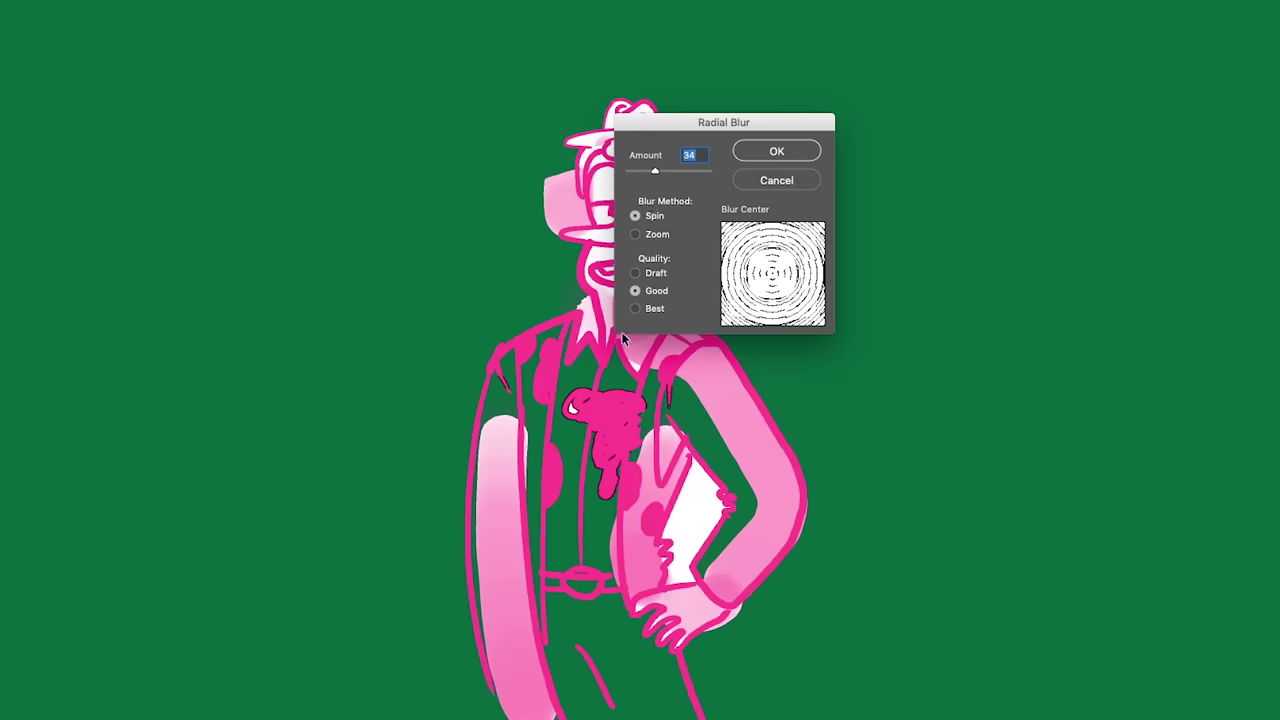
{"action": "left_click", "coordinate": [635, 235]}
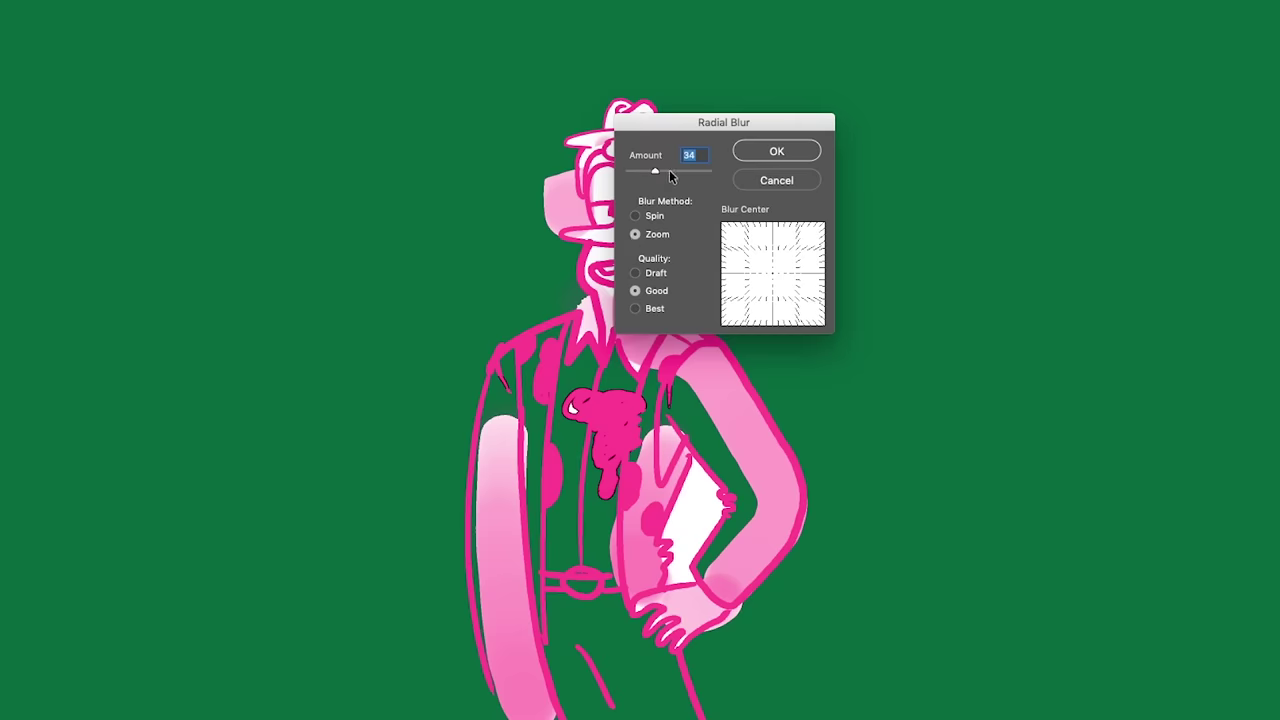
{"action": "key", "text": "Return"}
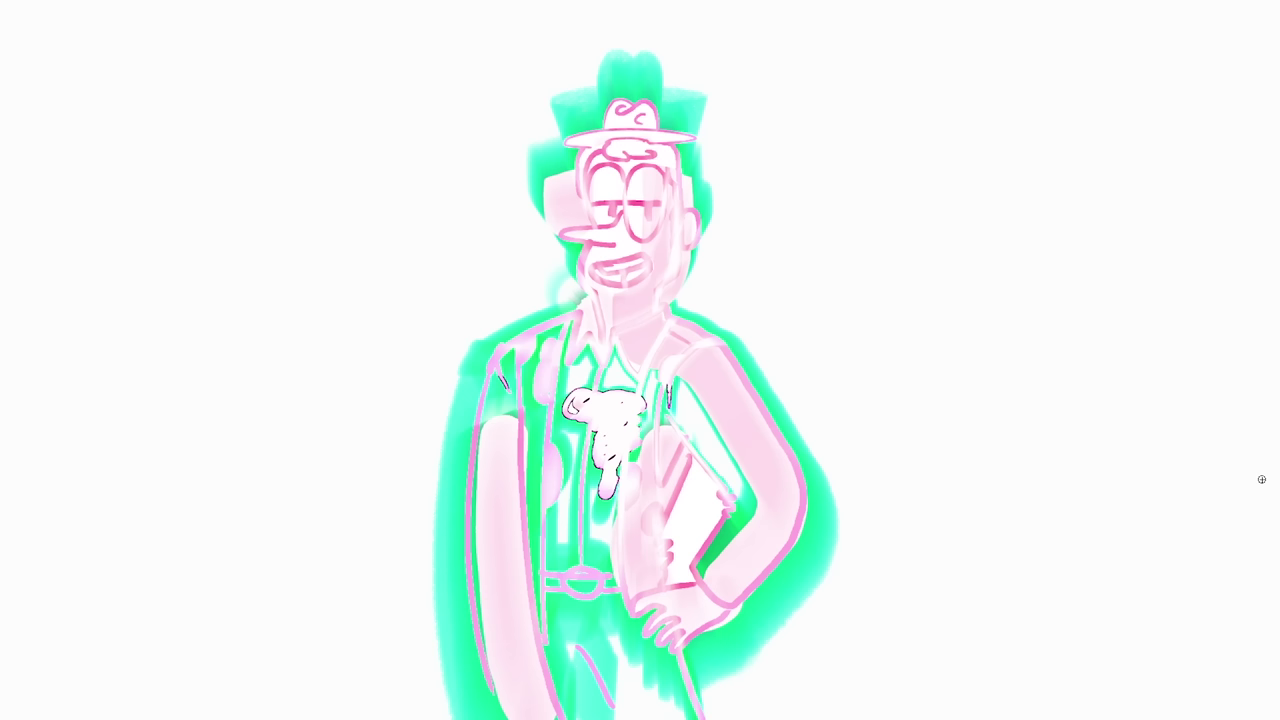
Type 'I WILL NEVER BE THIS YOUNG AGAIN EVER.' in a canvas-wide text box.
{"action": "key", "text": "t"}
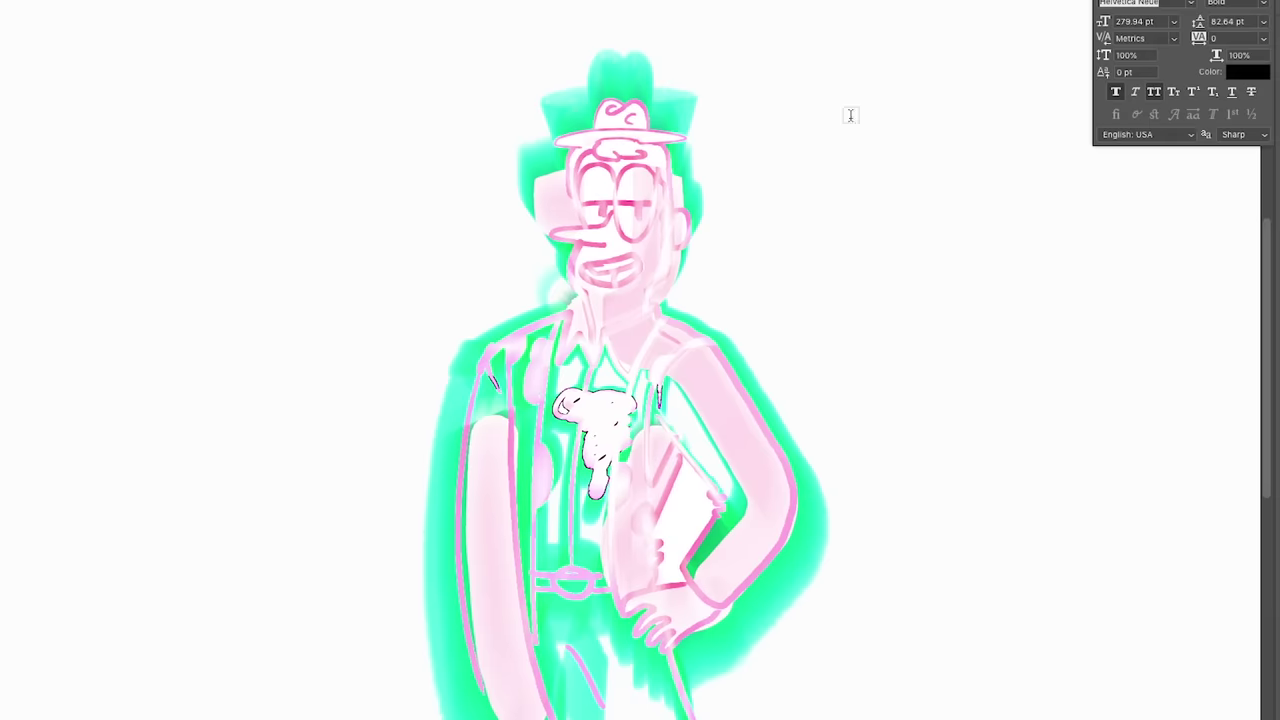
{"action": "left_click_drag", "start_coordinate": [1180, 2], "coordinate": [1063, 164]}
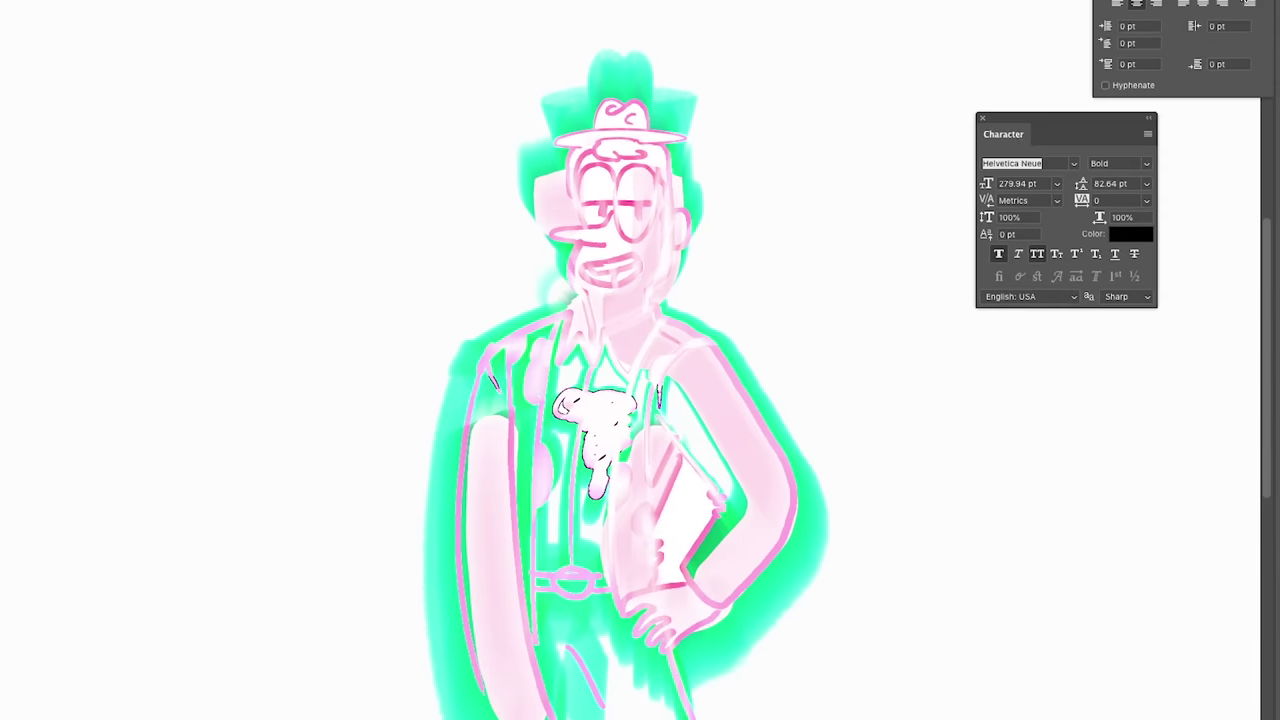
{"action": "left_click", "coordinate": [1150, 118]}
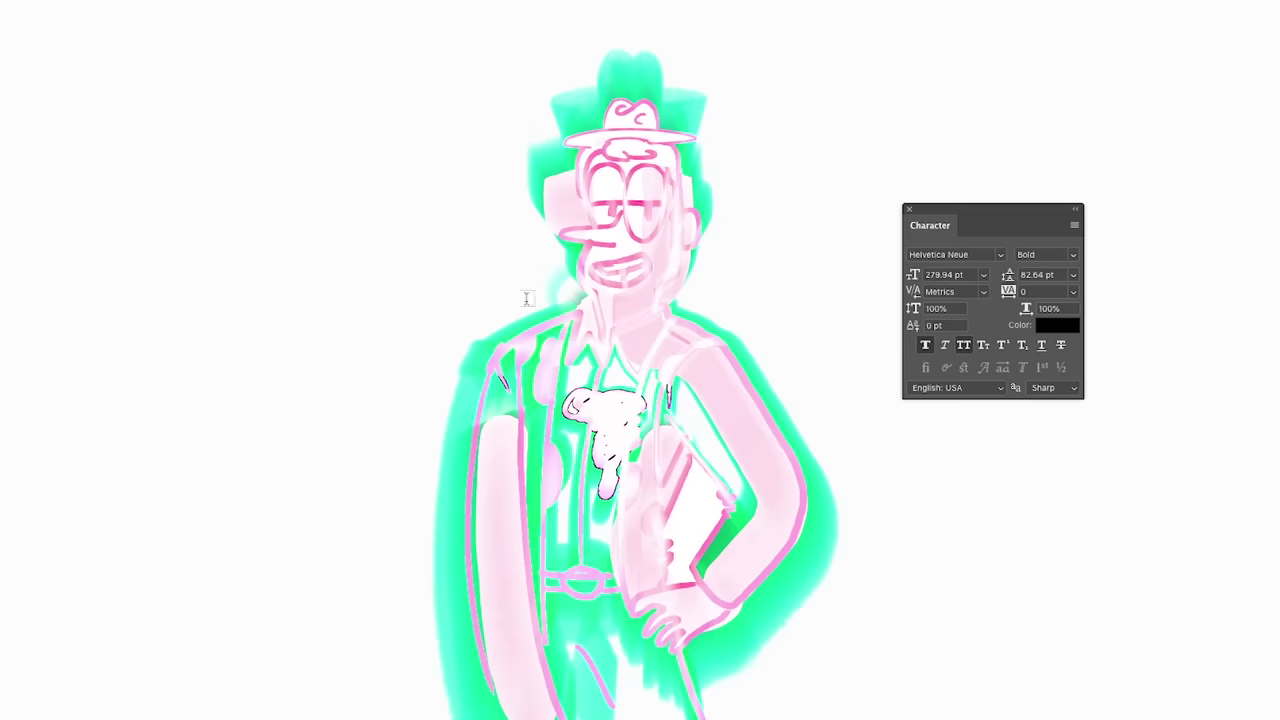
{"action": "left_click_drag", "start_coordinate": [33, 22], "coordinate": [1240, 692]}
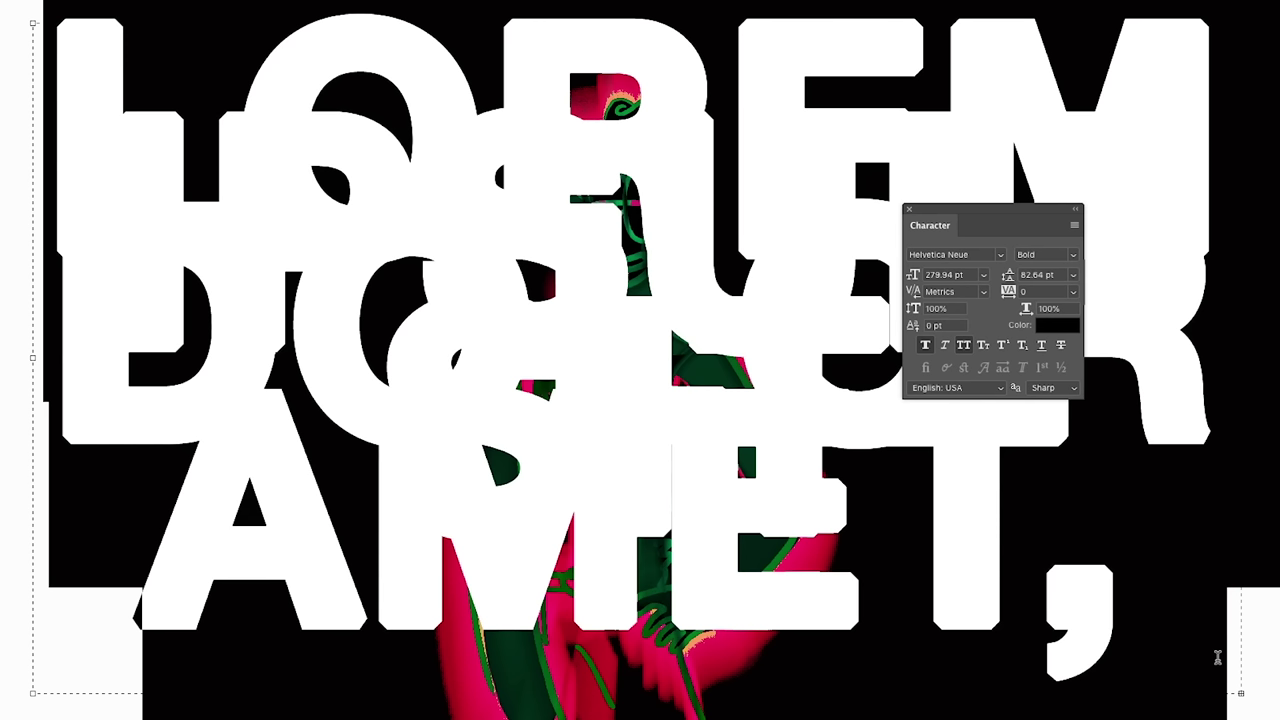
{"action": "type", "text": "I WILL"}
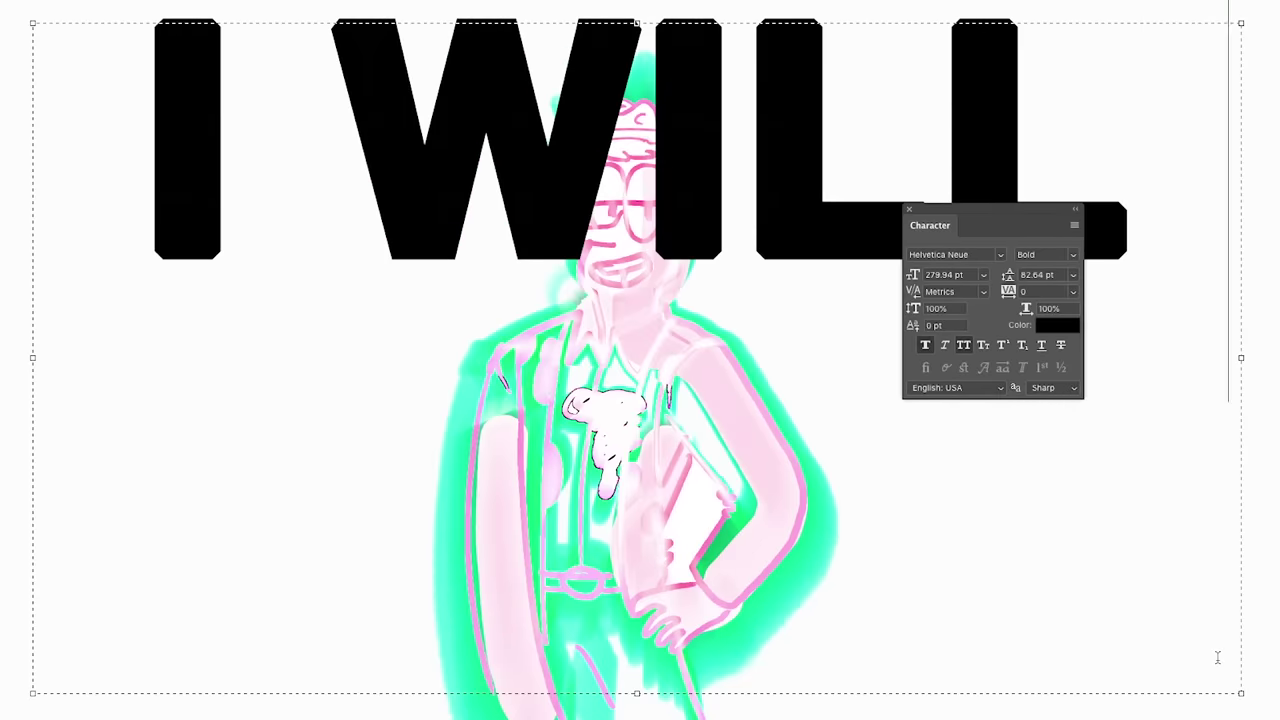
{"action": "type", "text": " NEVER BE THIS"}
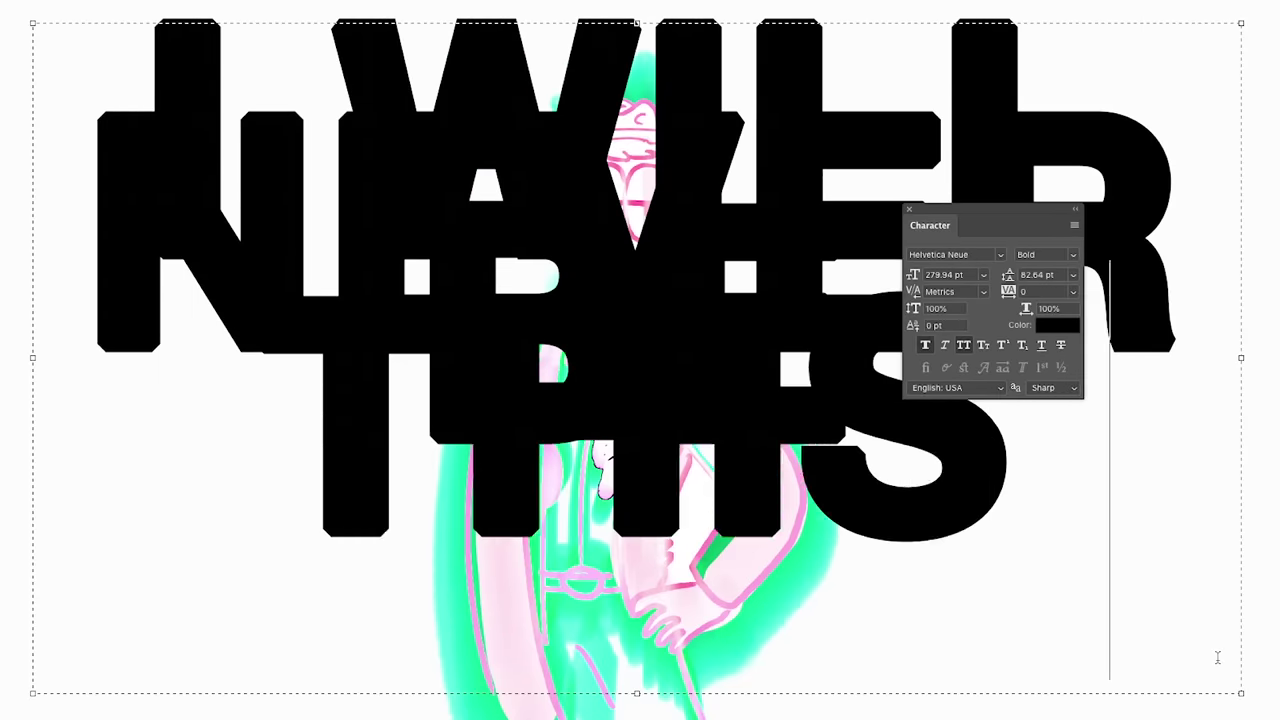
{"action": "type", "text": " YOUNG AGAIN EVER."}
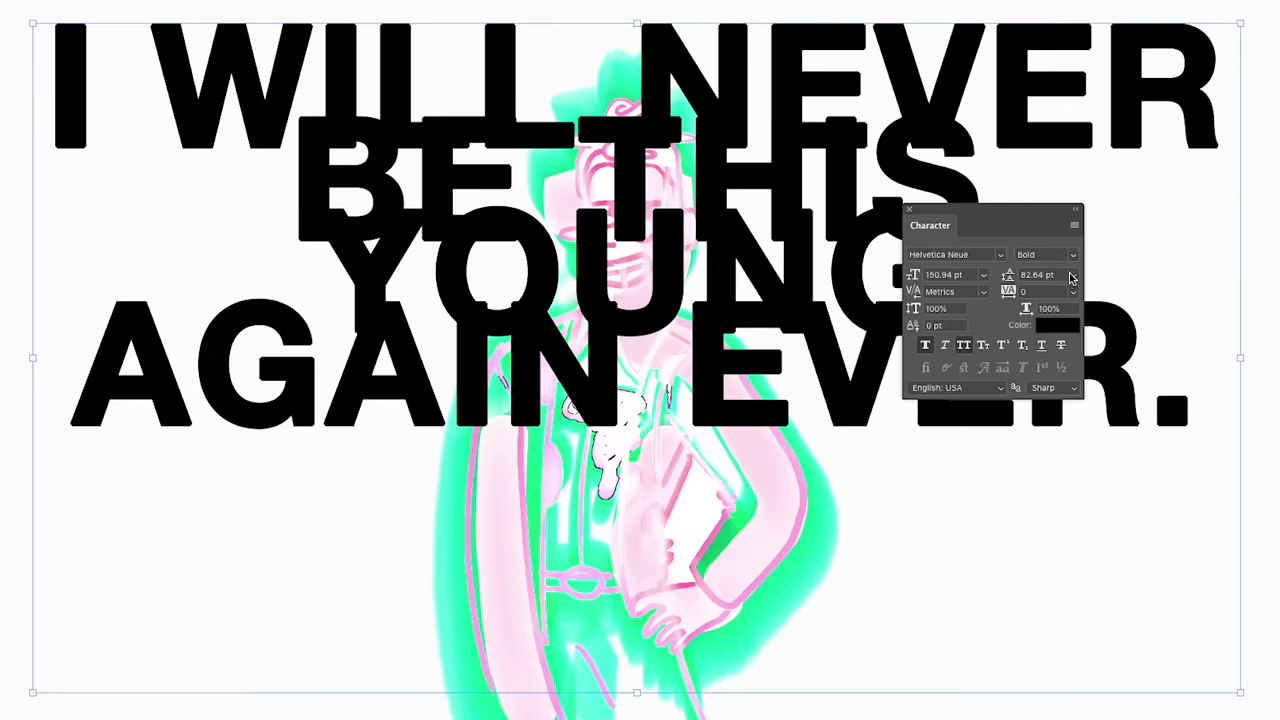
Set the text leading to 800 pt, then drag it smaller so lines overlap.
{"action": "left_click", "coordinate": [1073, 275]}
{"action": "left_click", "coordinate": [1045, 288]}
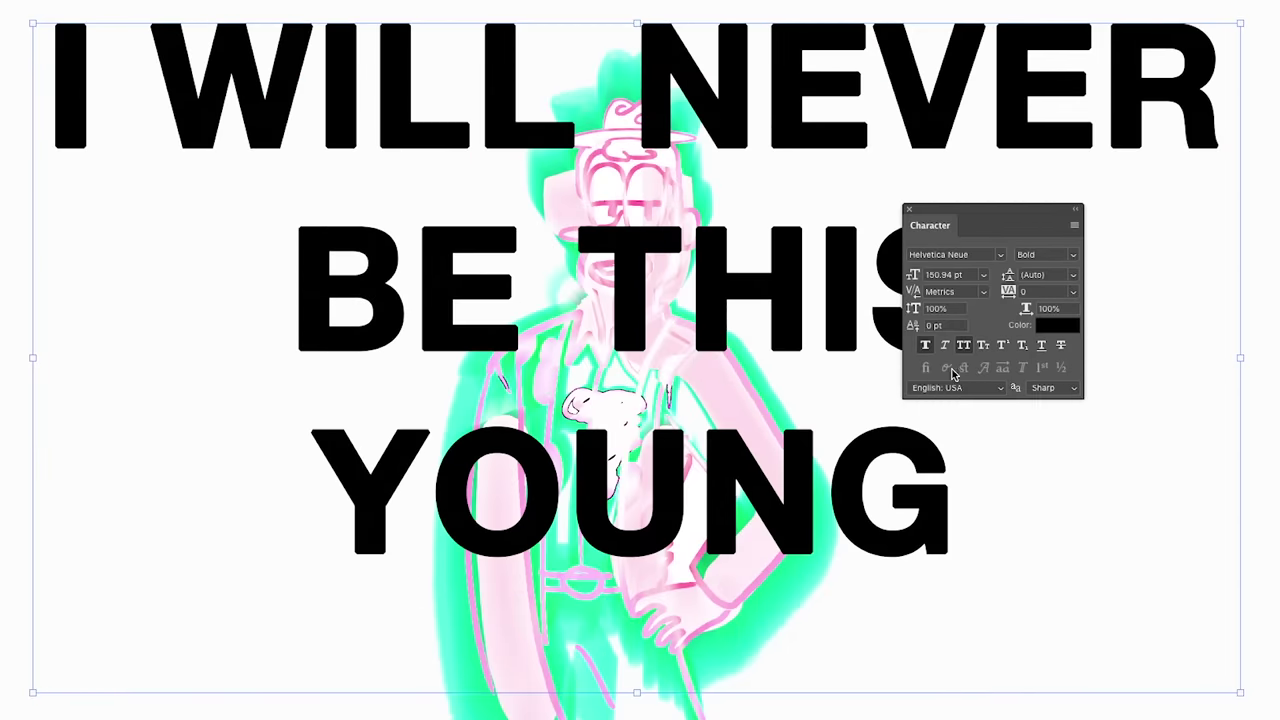
{"action": "left_click_drag", "start_coordinate": [1003, 270], "coordinate": [1000, 284]}
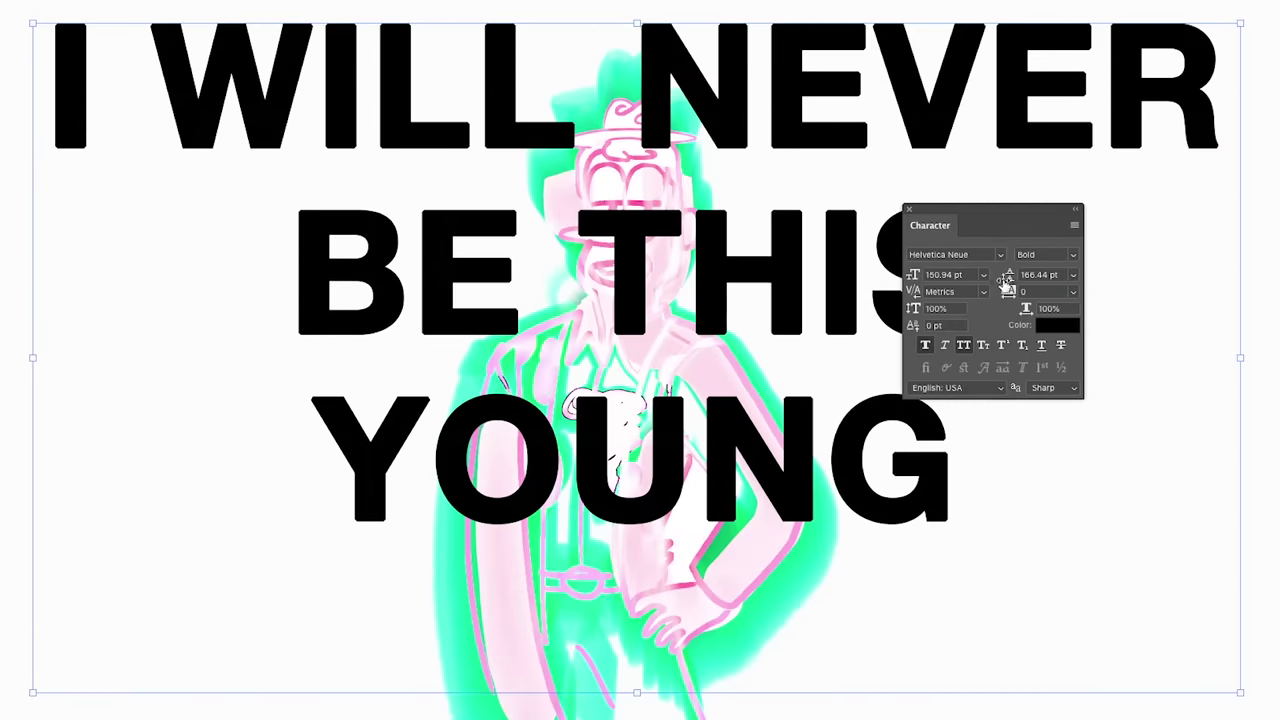
{"action": "double_click", "coordinate": [1045, 275]}
{"action": "type", "text": "800"}
{"action": "key", "text": "Return"}
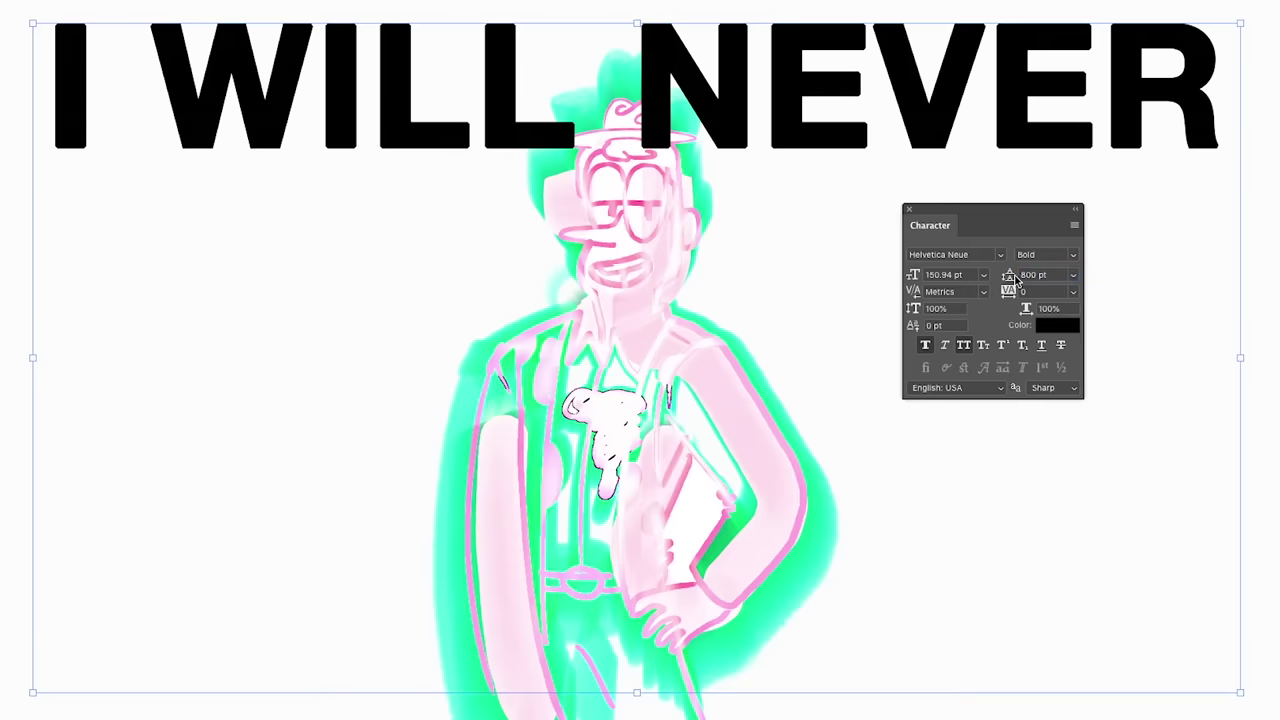
{"action": "left_click_drag", "start_coordinate": [1008, 276], "coordinate": [910, 214]}
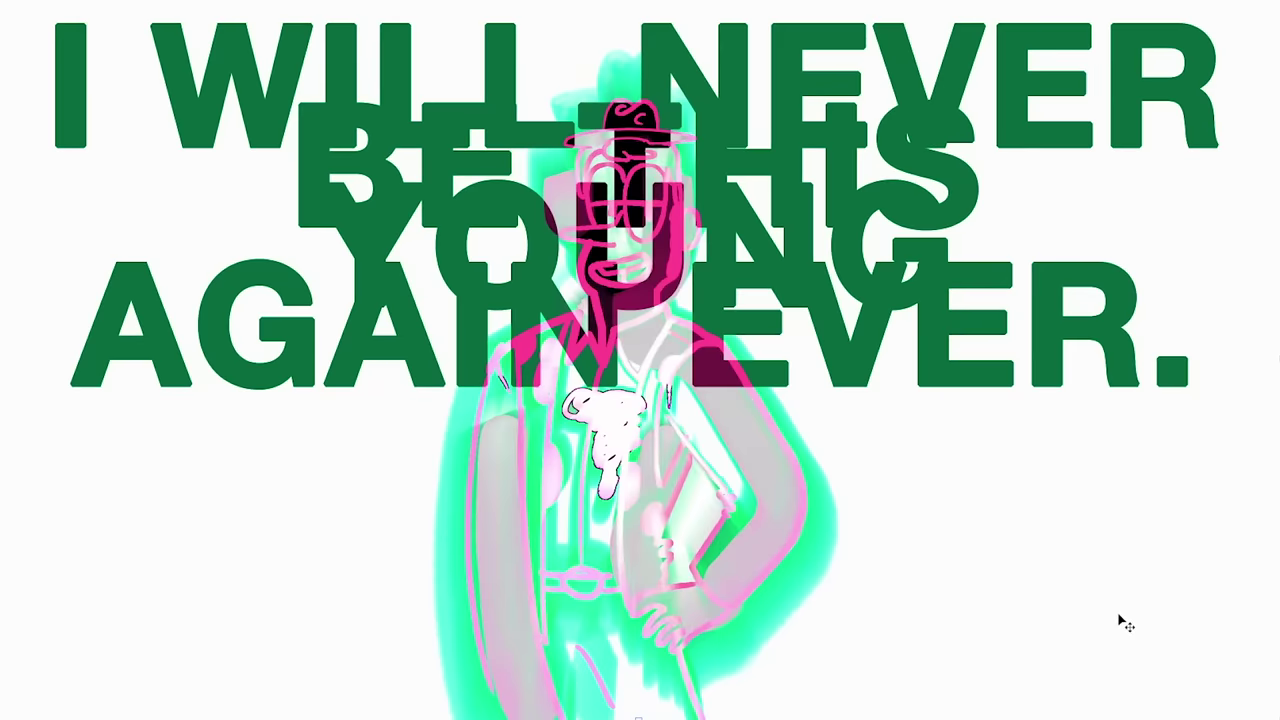
Undo to restore black text and red line art, commit the text, and lasso the man's right side.
{"action": "key", "text": "ctrl+z"}
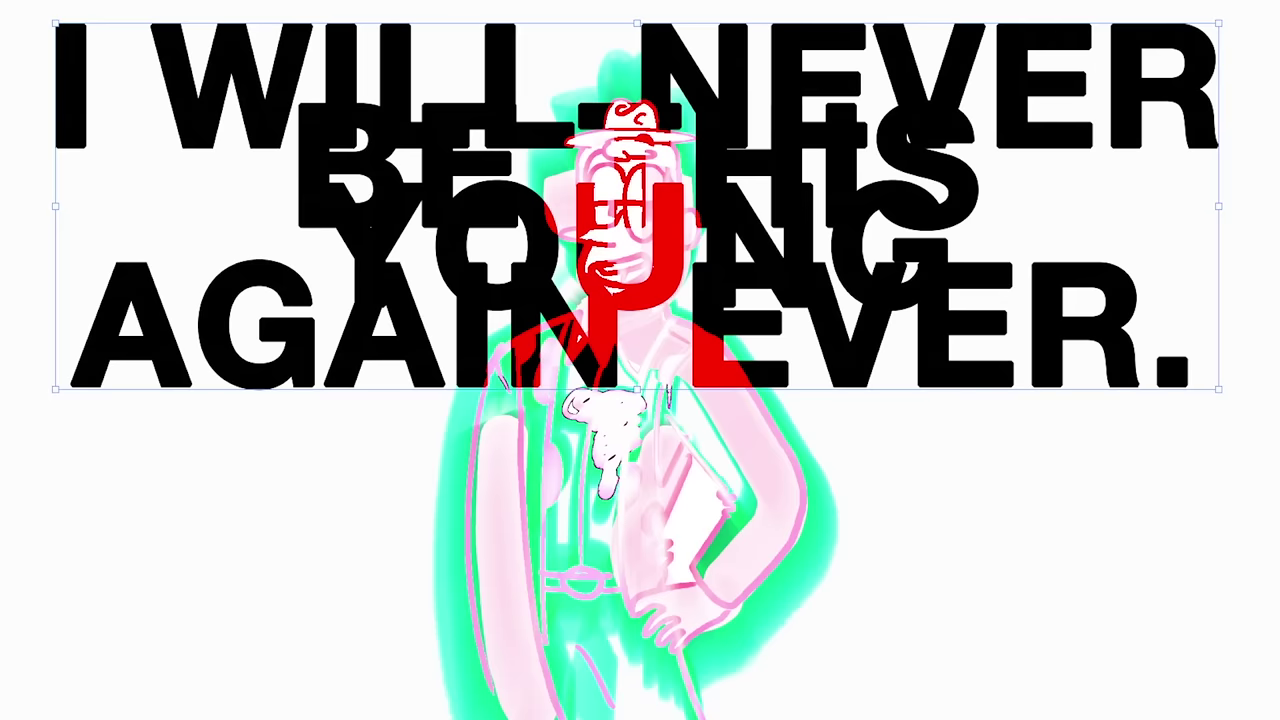
{"action": "key", "text": "ctrl+shift+a"}
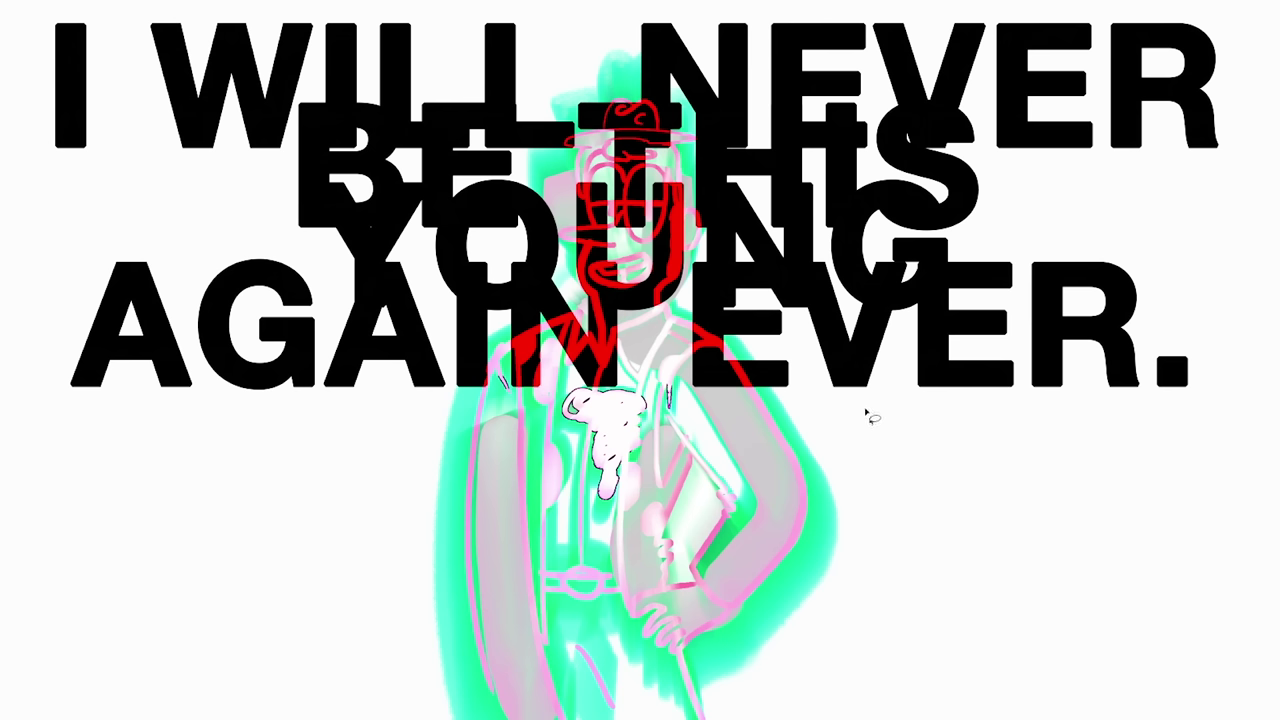
{"action": "mouse_move", "coordinate": [875, 405]}
{"action": "left_mouse_down"}
{"action": "mouse_move", "coordinate": [898, 377]}
{"action": "mouse_move", "coordinate": [922, 483]}
{"action": "left_mouse_up"}
Mosaic the outlined patch with cell size 51, then drag a yellow-purple-orange-blue gradient across the canvas.
{"action": "left_click", "coordinate": [350, 0]}
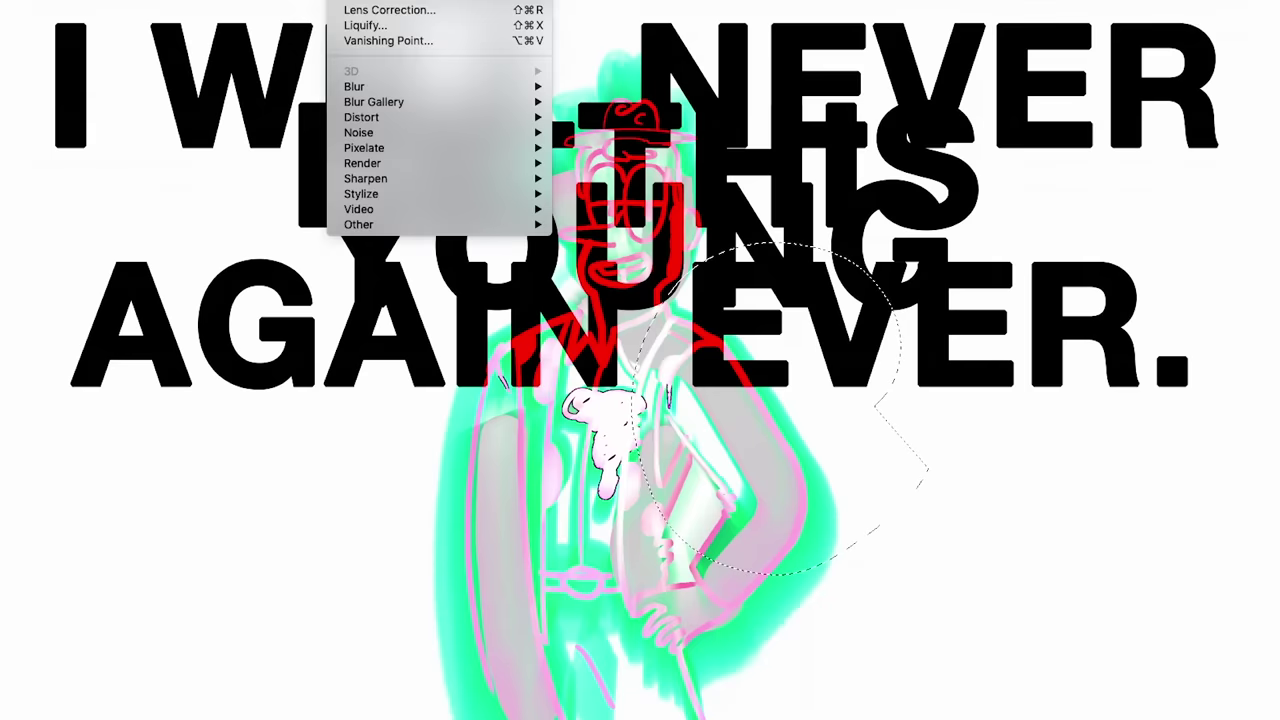
{"action": "mouse_move", "coordinate": [364, 148]}
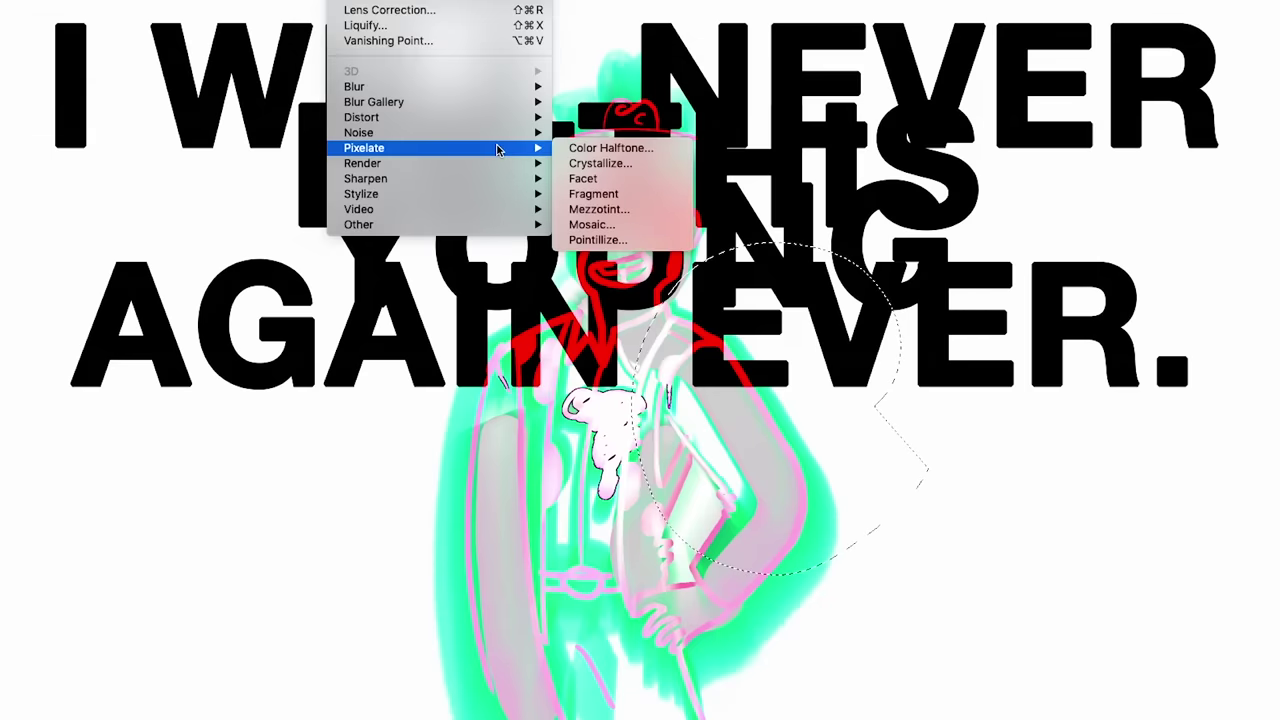
{"action": "left_click", "coordinate": [591, 224]}
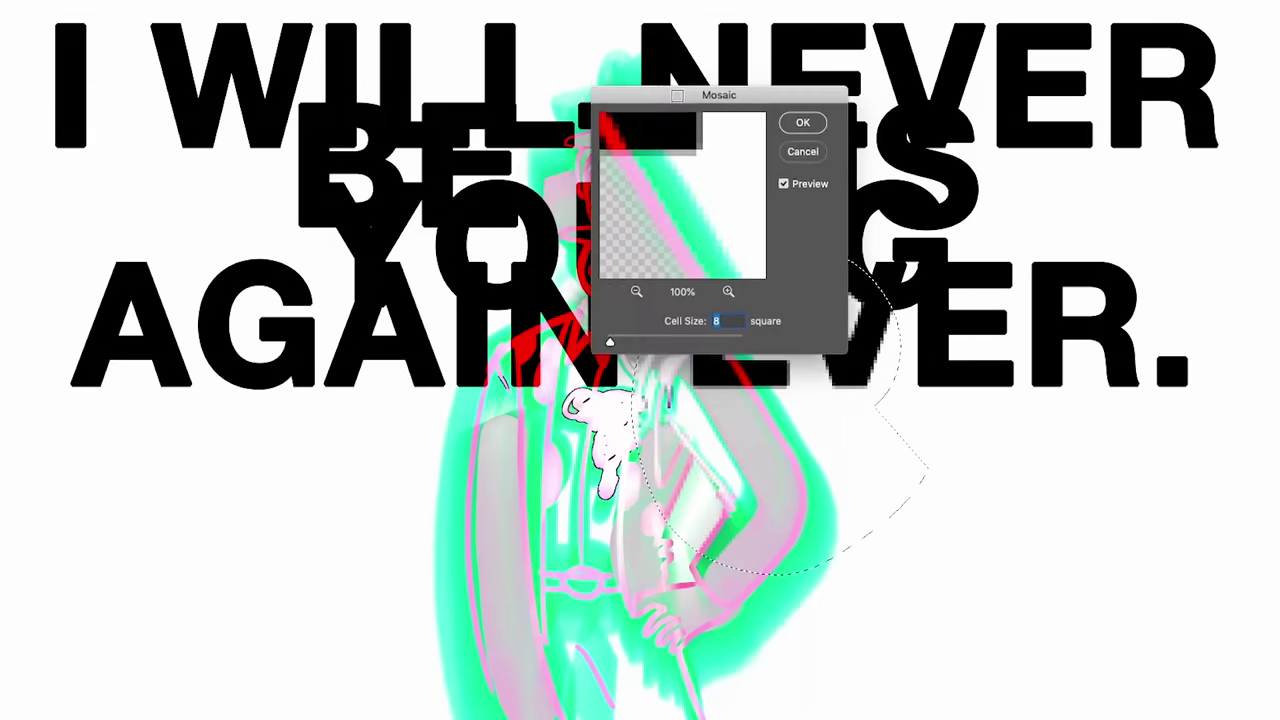
{"action": "left_click_drag", "start_coordinate": [720, 94], "coordinate": [186, 171]}
{"action": "left_click_drag", "start_coordinate": [70, 418], "coordinate": [102, 421]}
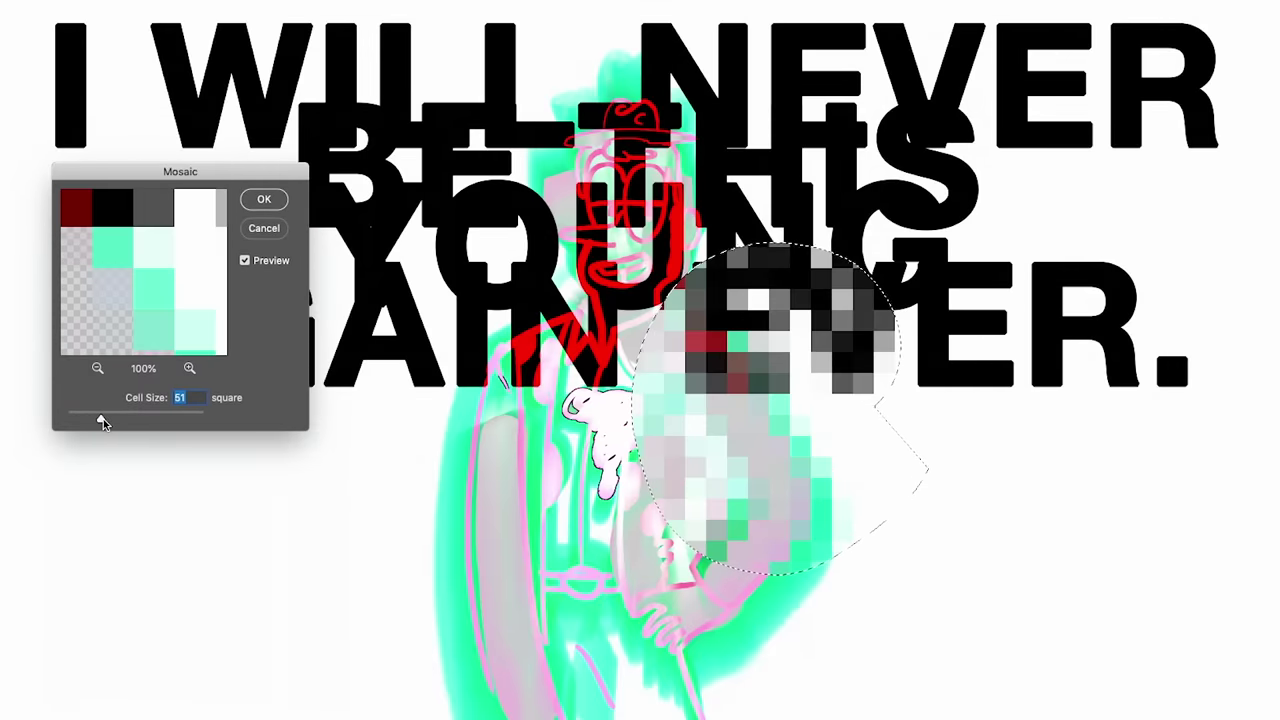
{"action": "left_click", "coordinate": [264, 199]}
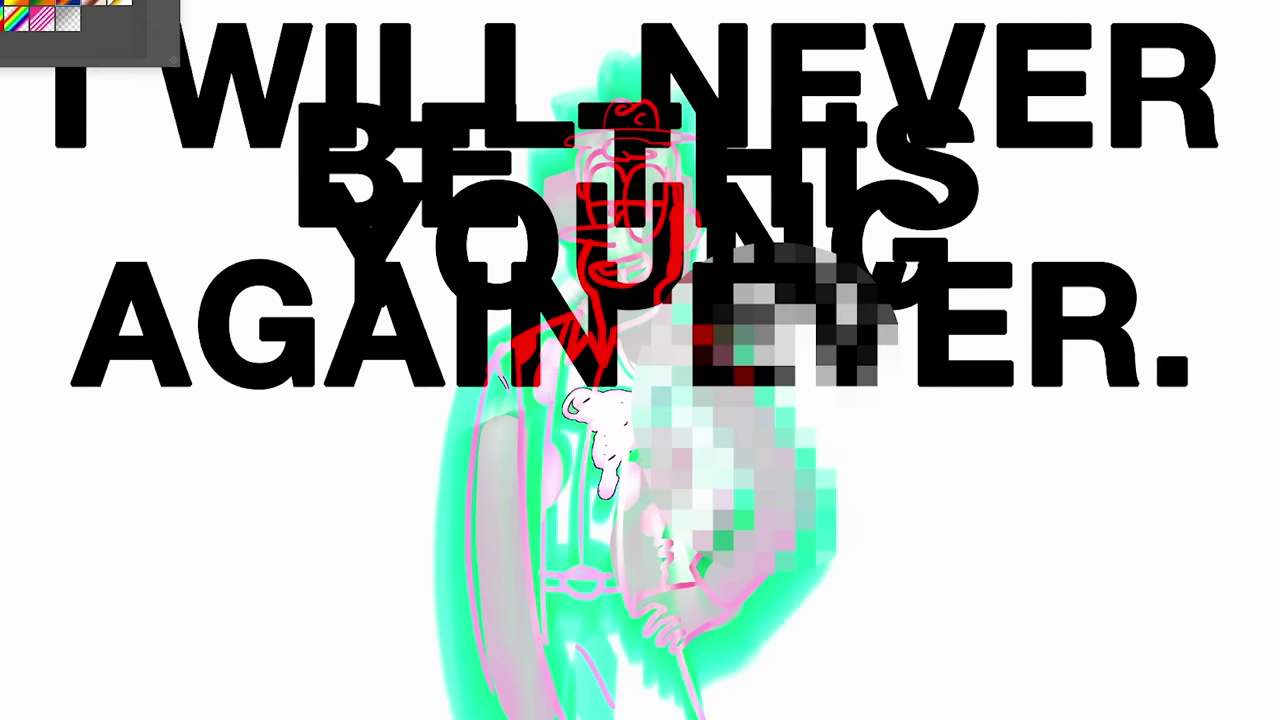
{"action": "left_click_drag", "start_coordinate": [605, 2], "coordinate": [606, 715]}
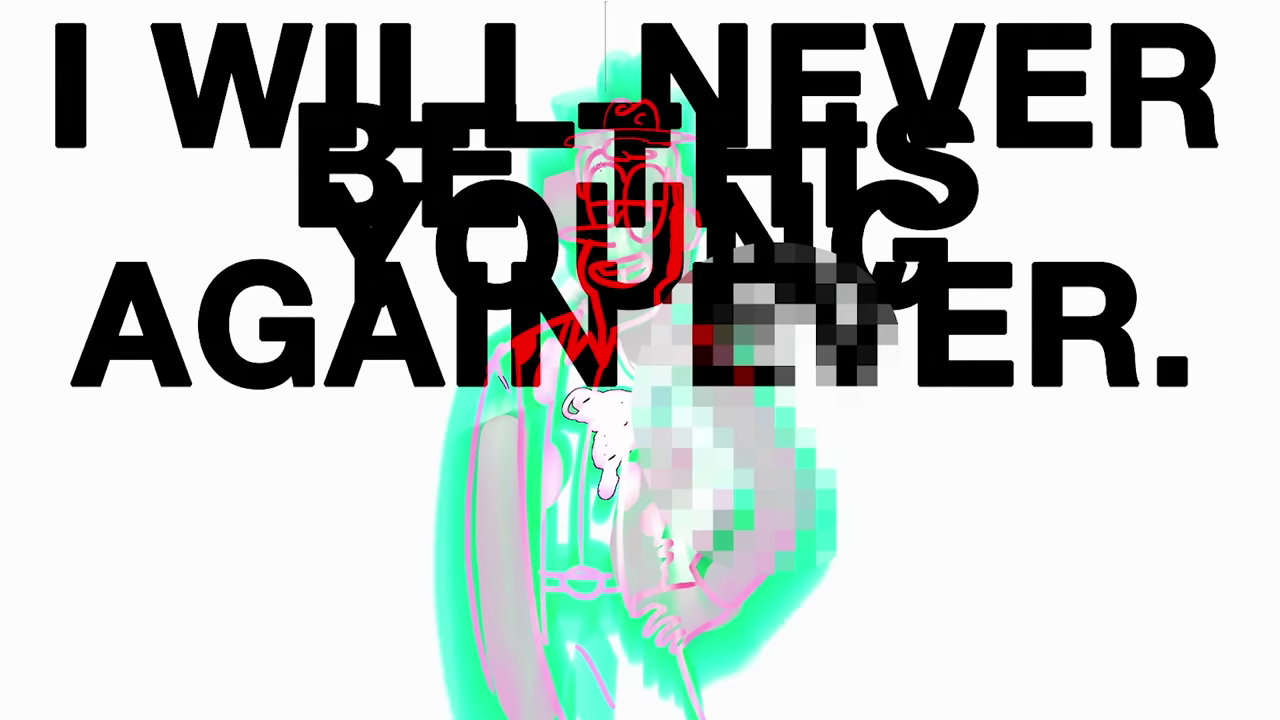